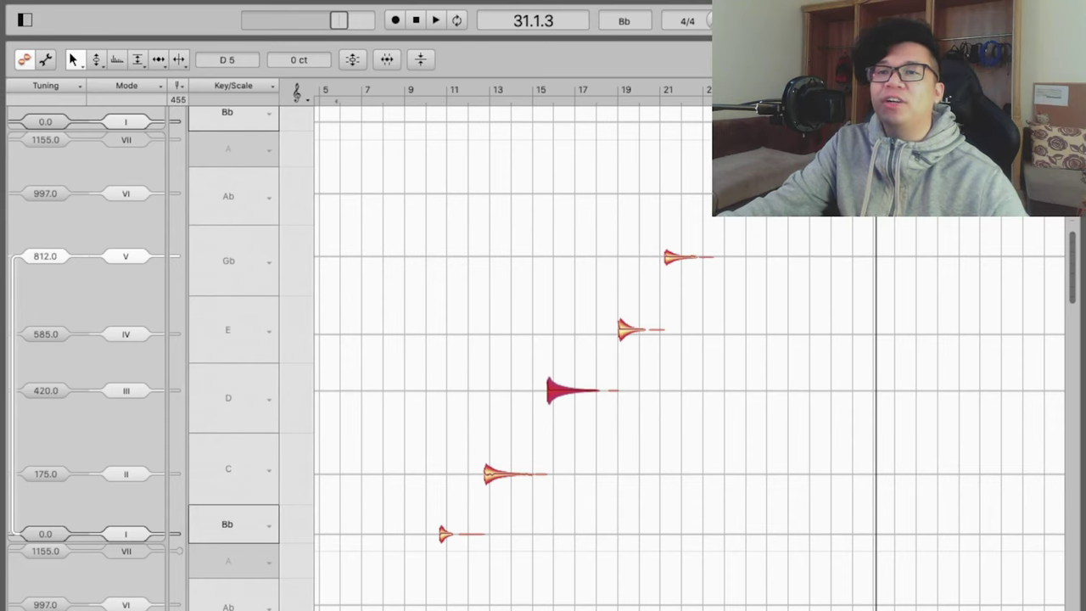
# - Play the Bb 4, C 5, D 5 and E 5 note blobs in turn in Melodyne
pyautogui.scroll(-3, 543, 356)
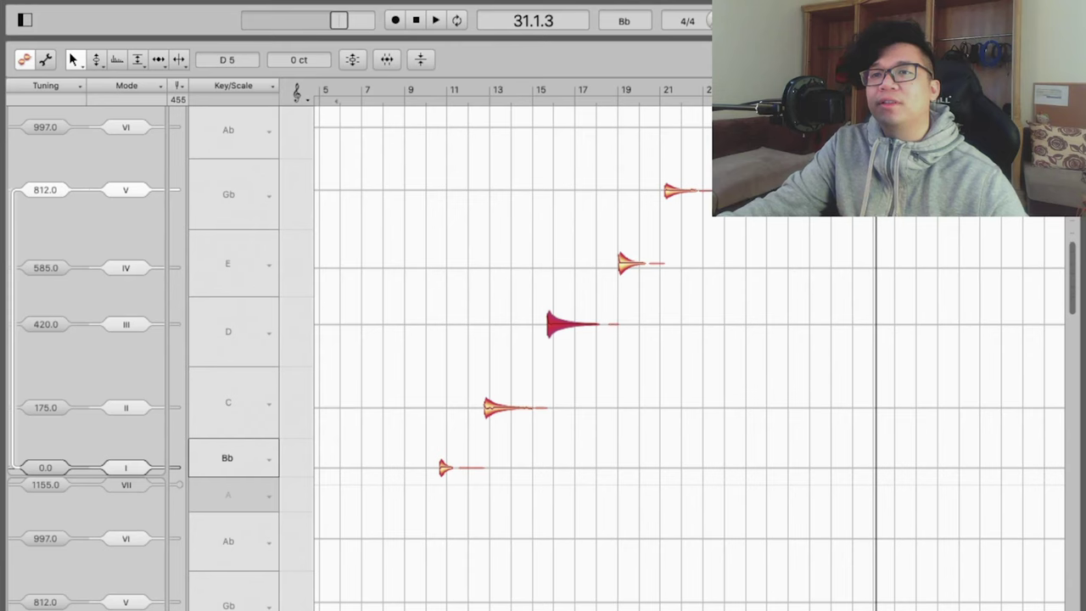
pyautogui.click(444, 467)
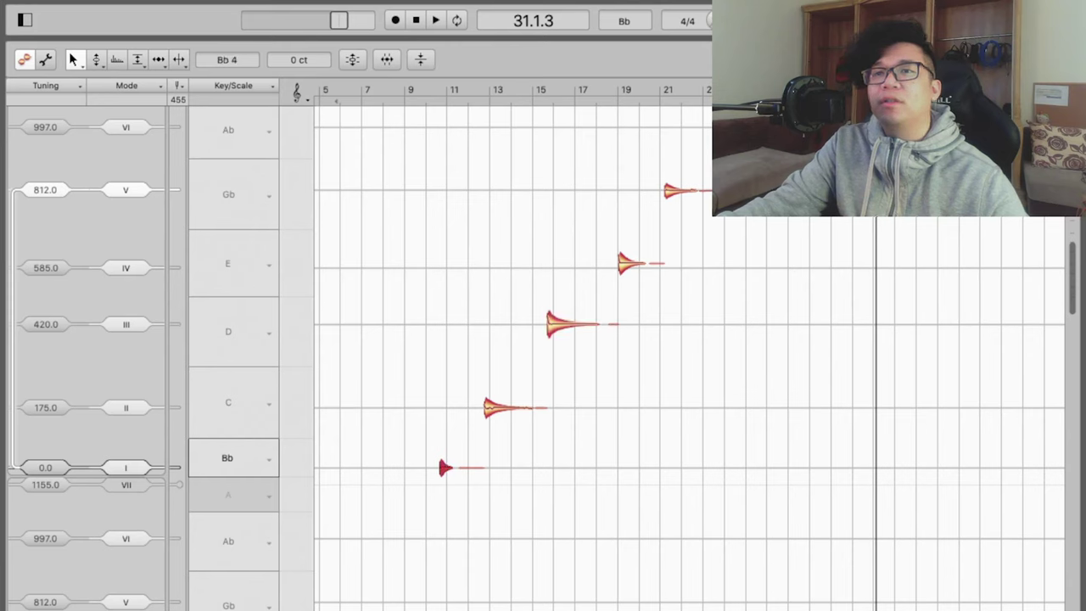
pyautogui.click(500, 408)
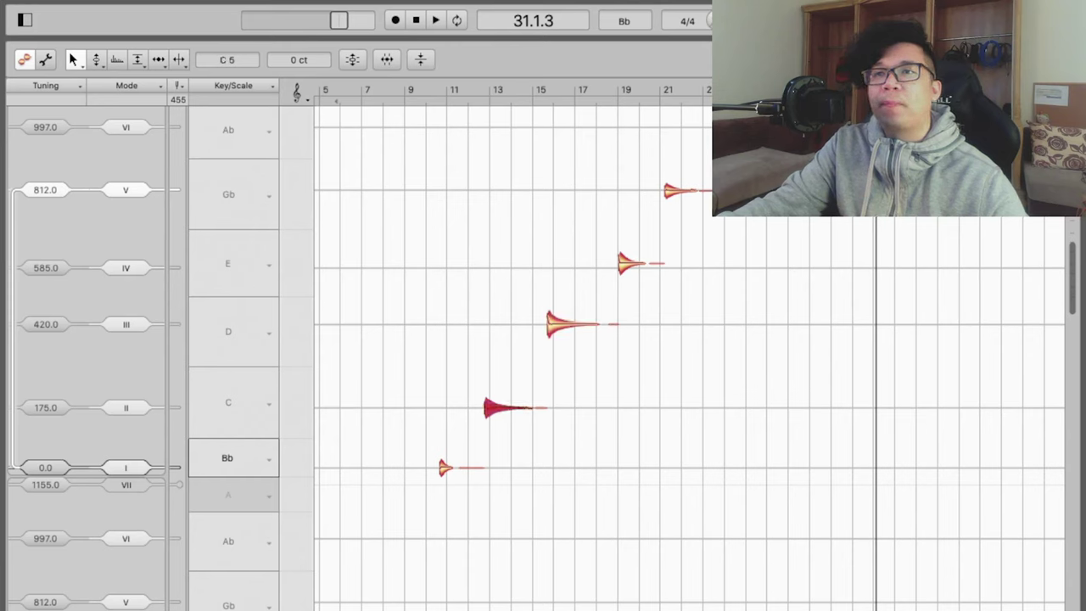
pyautogui.click(556, 324)
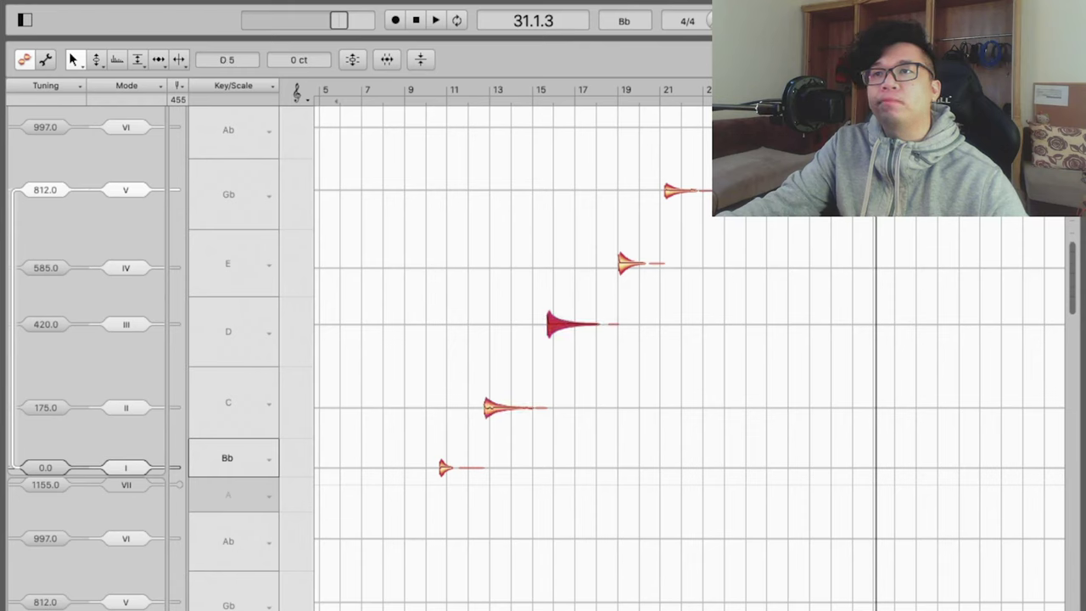
pyautogui.click(630, 263)
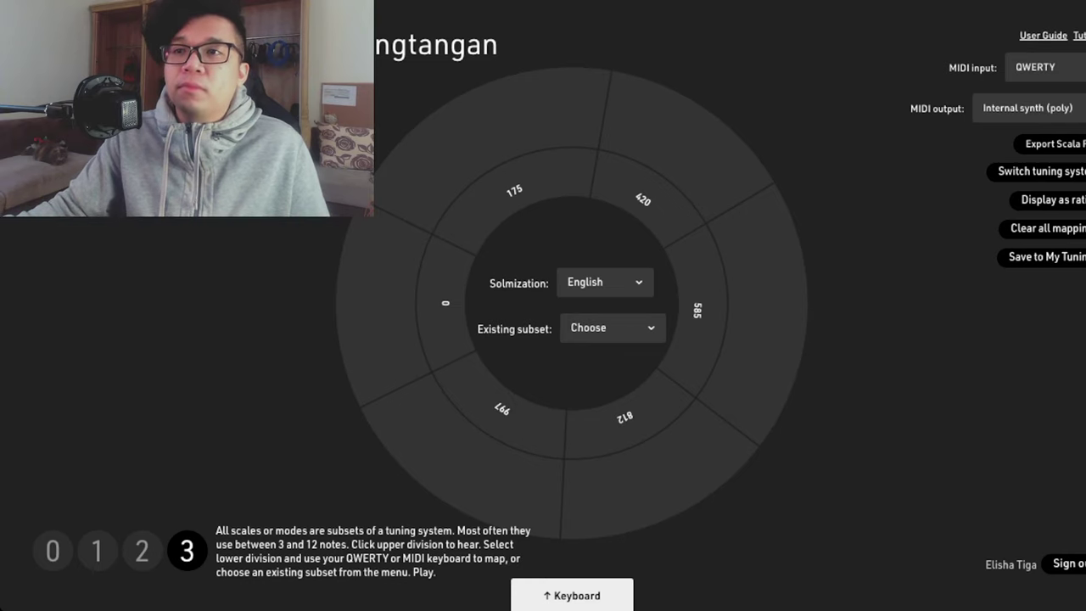
pyautogui.press('g')
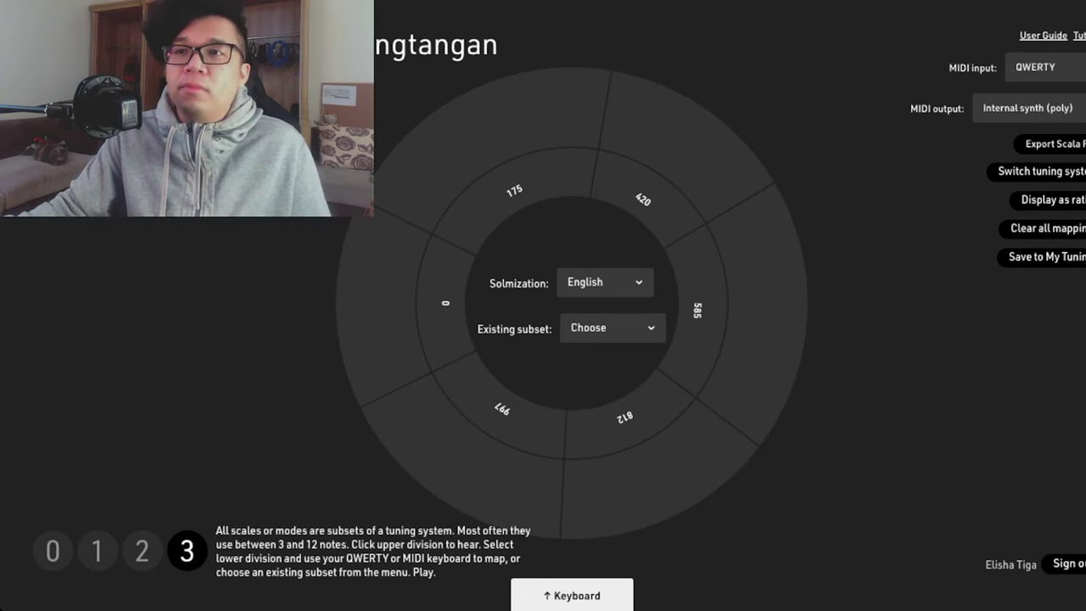
pyautogui.press('h')
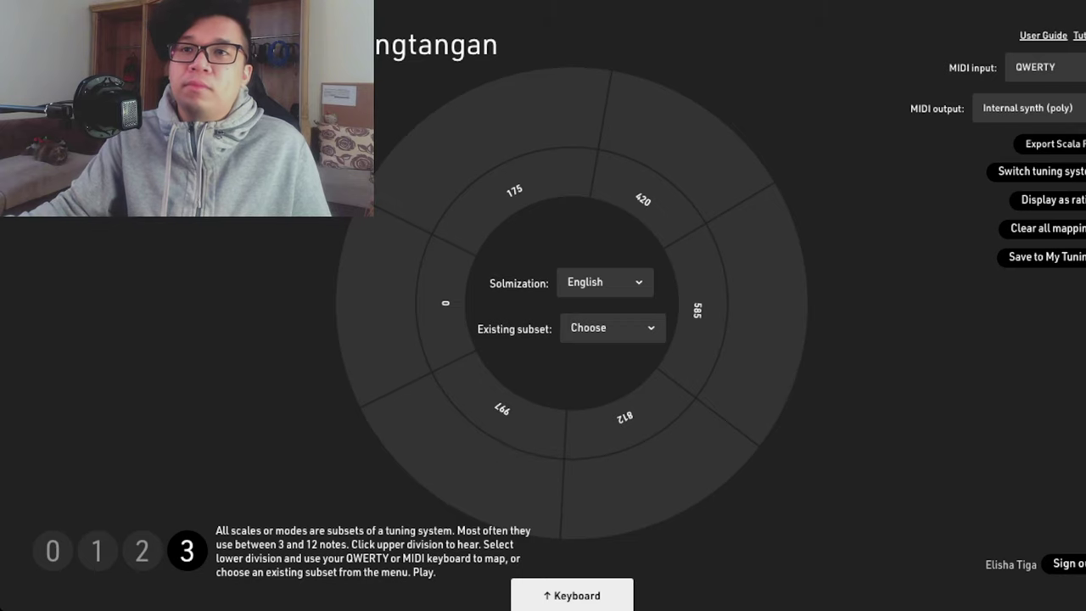
pyautogui.press('a')
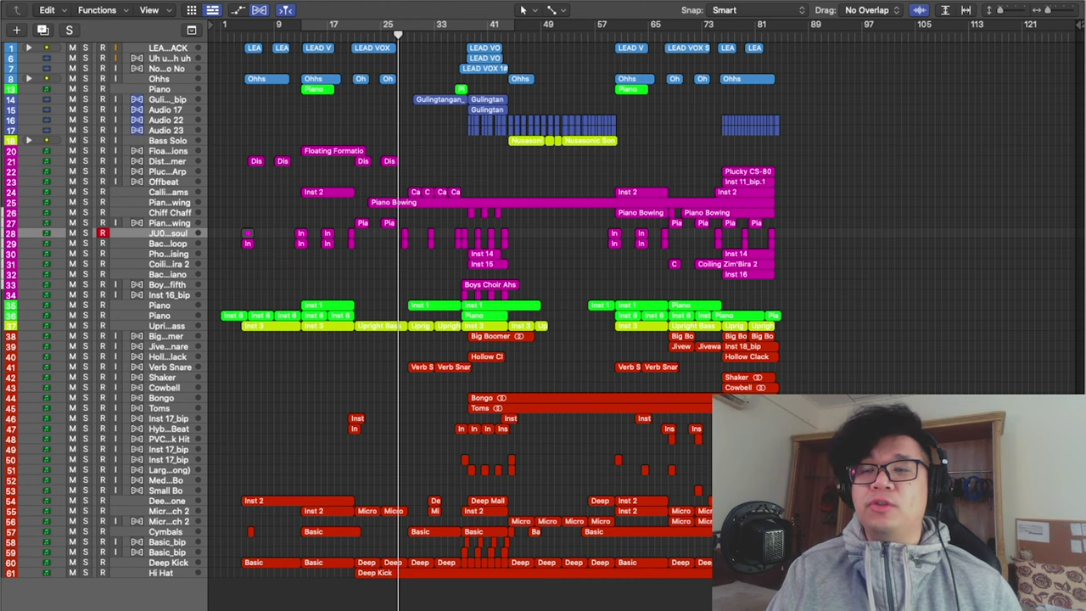
pyautogui.press('v')
pyautogui.moveTo(453, 128); pyautogui.dragTo(505, 27)
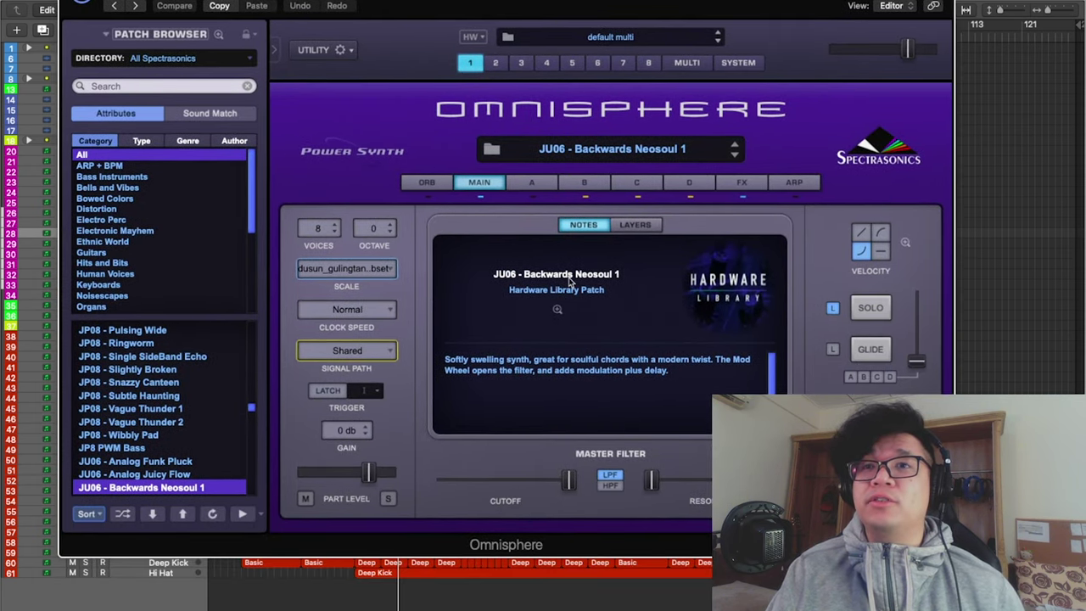
pyautogui.click(365, 270)
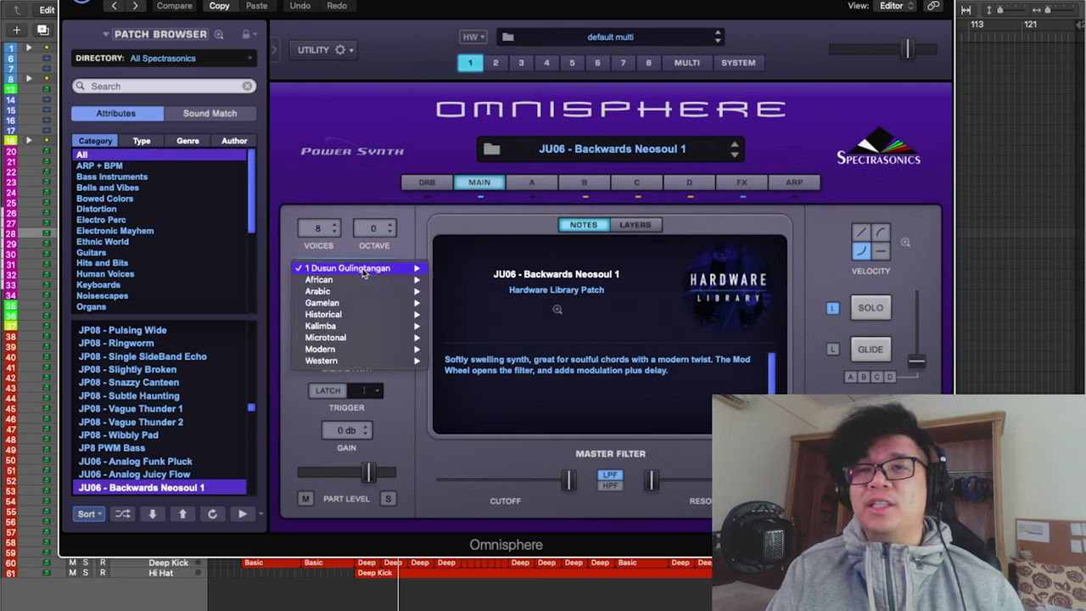
pyautogui.click(408, 236)
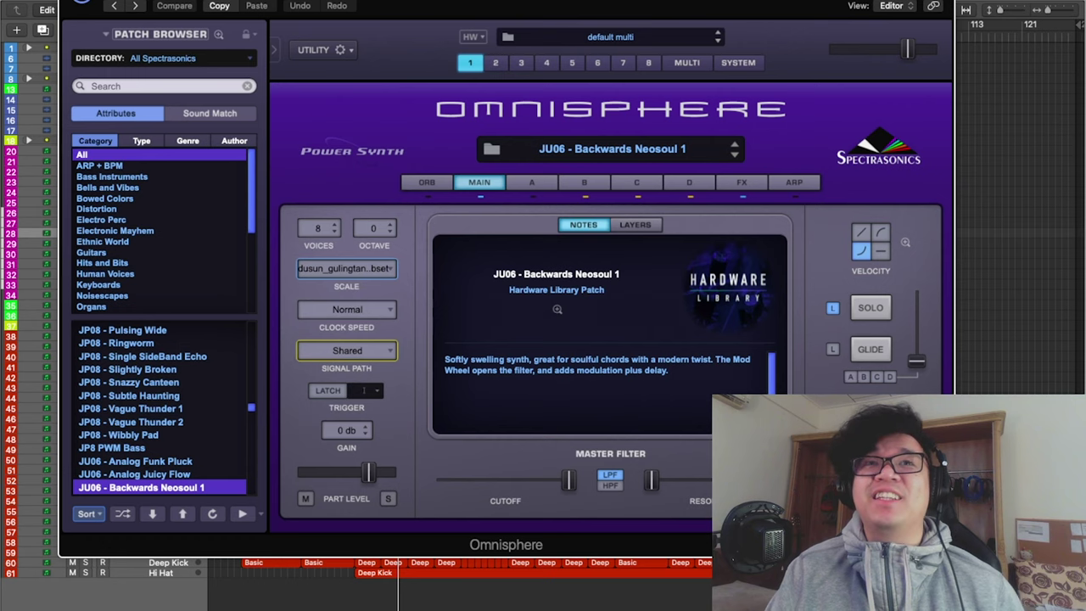
pyautogui.click(88, 2)
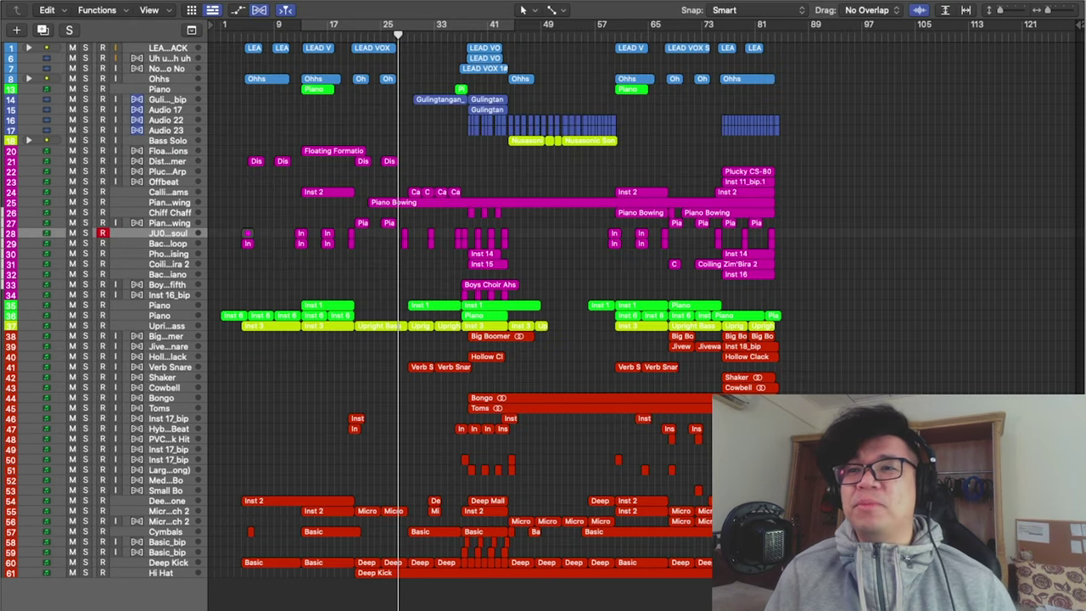
# - Open Musical Typing on the Piano Bowing track and play a rising S–K note run
pyautogui.press('super+k')
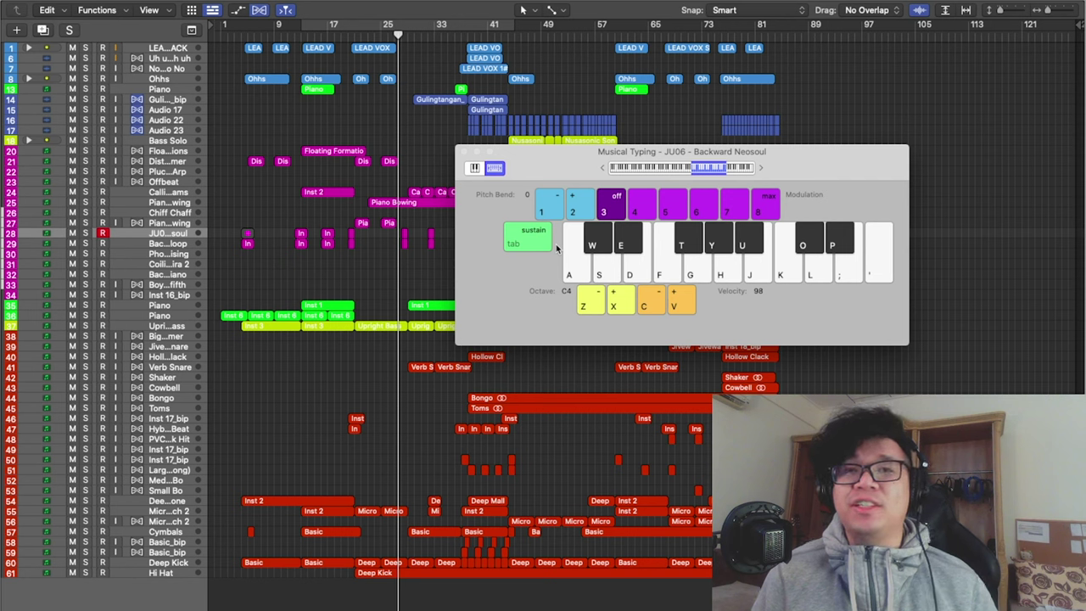
pyautogui.click(174, 204)
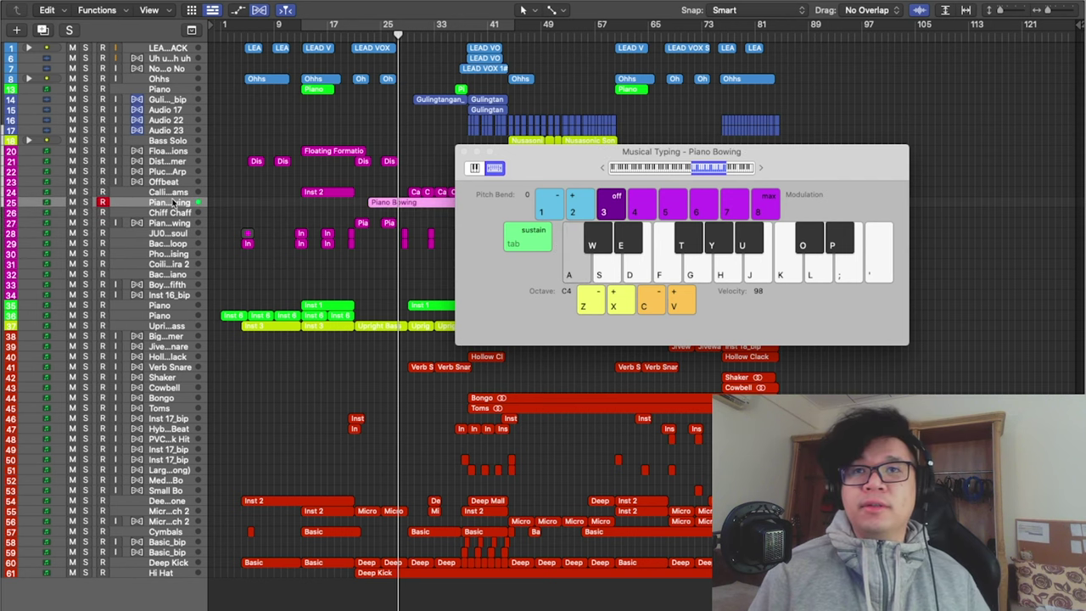
pyautogui.press('s')
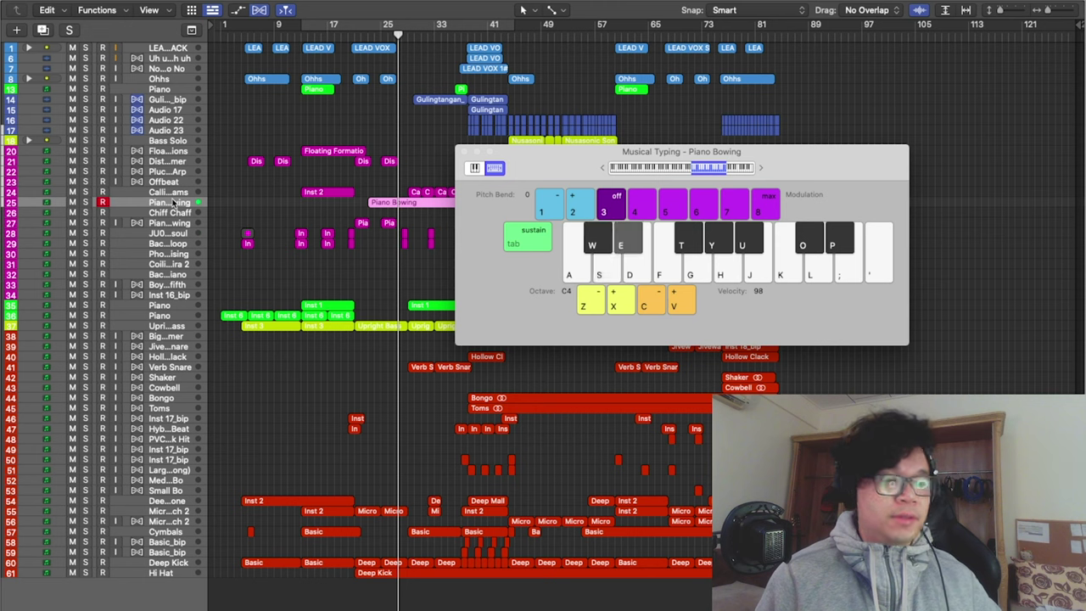
pyautogui.press('d')
pyautogui.press('f')
pyautogui.press('g')
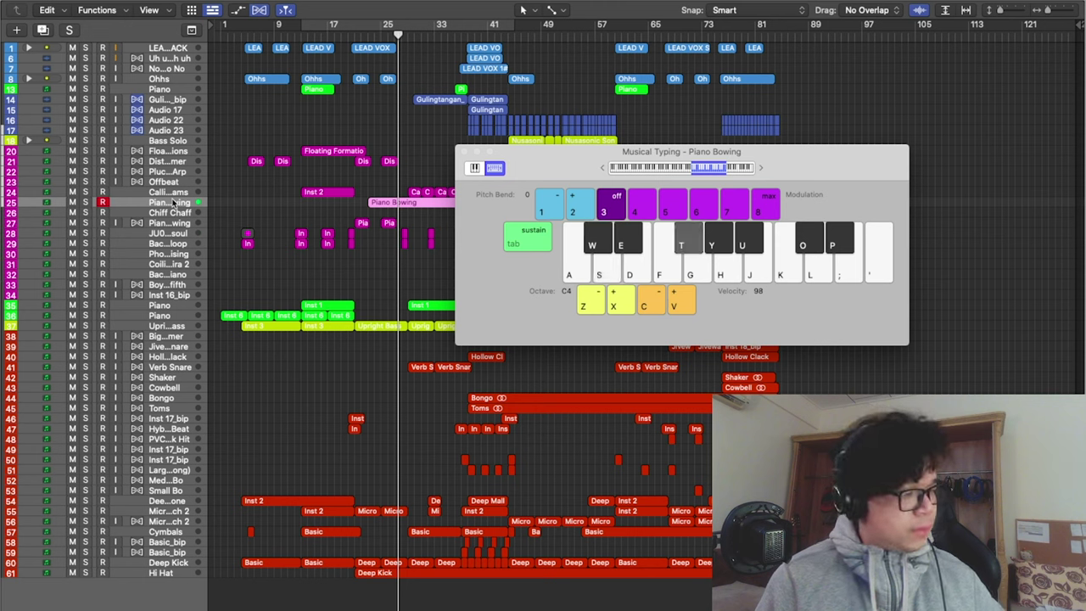
pyautogui.press('h')
pyautogui.press('j')
pyautogui.press('k')
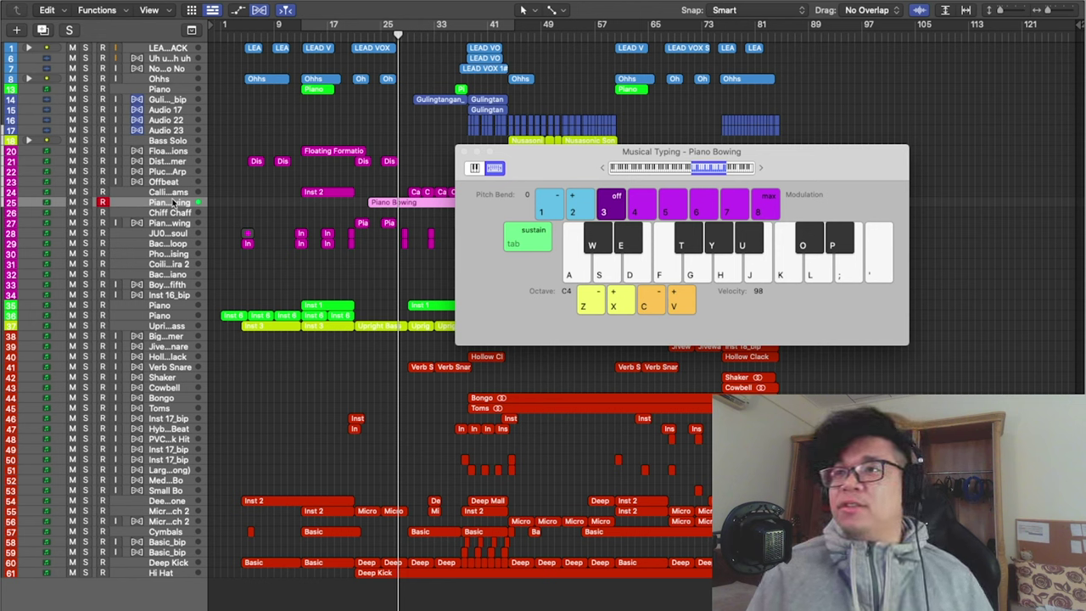
# - Play a G+K two-note chord, then T, H and D notes on Piano Bowing
pyautogui.press('g')
pyautogui.press('k')
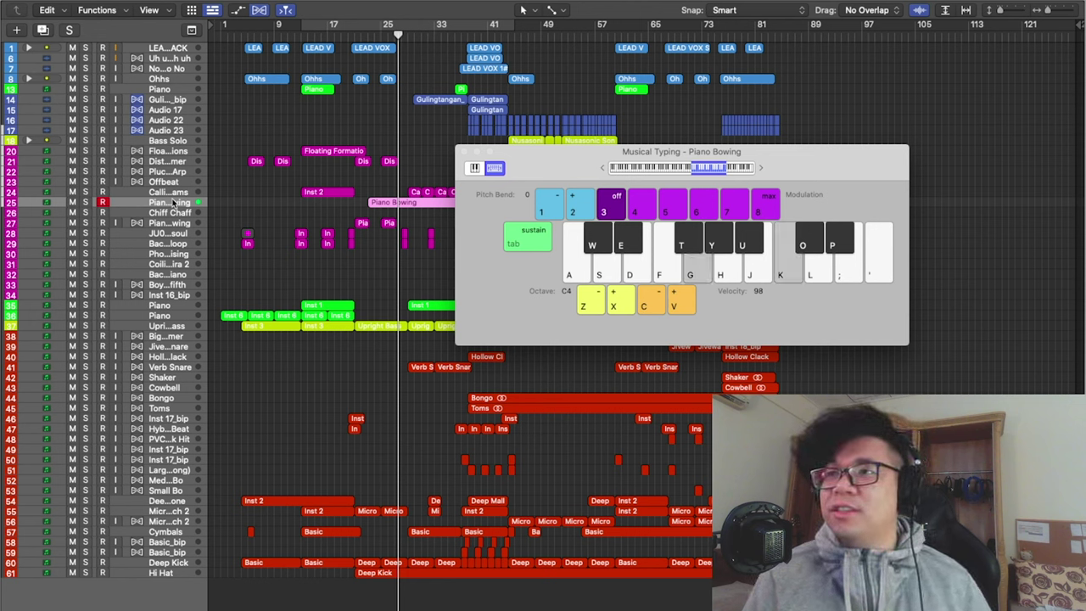
pyautogui.press('t')
pyautogui.press('h')
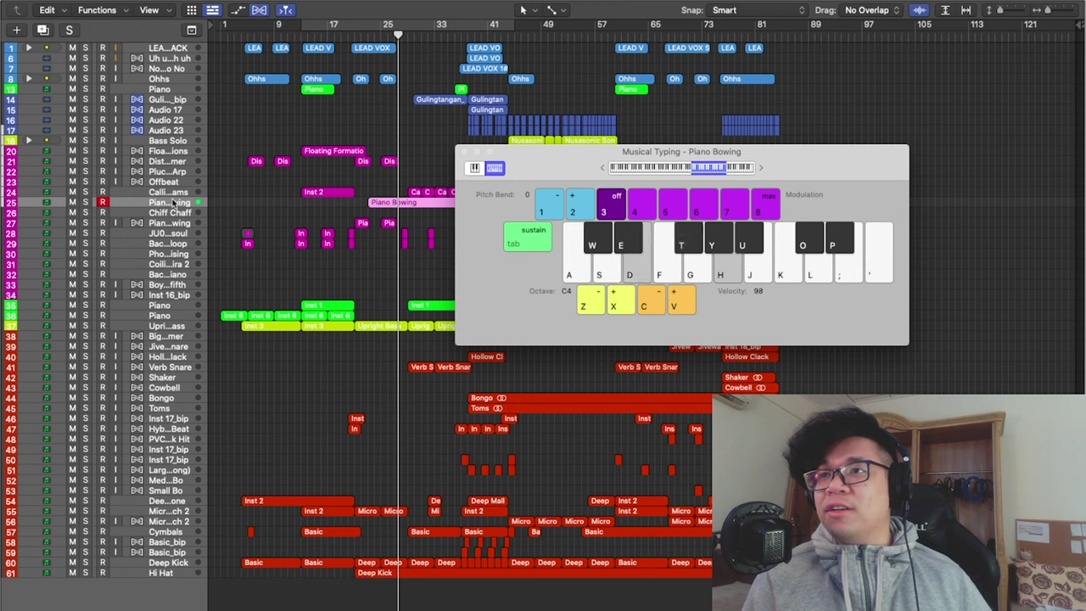
pyautogui.press('d')
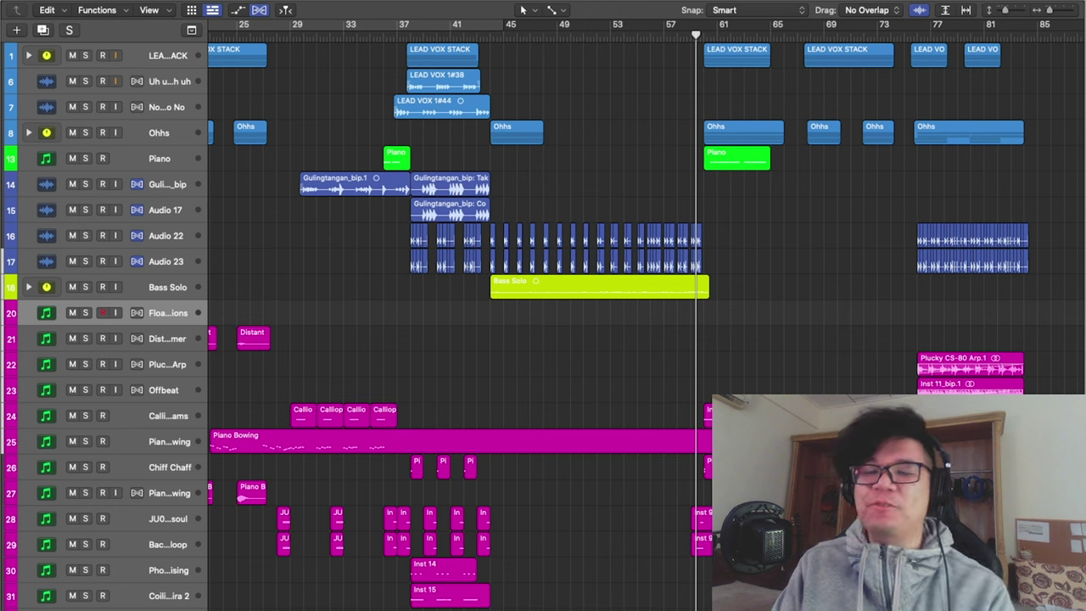
# - Reopen Musical Typing and make Piano Bowing the played track again
pyautogui.press('super+k')
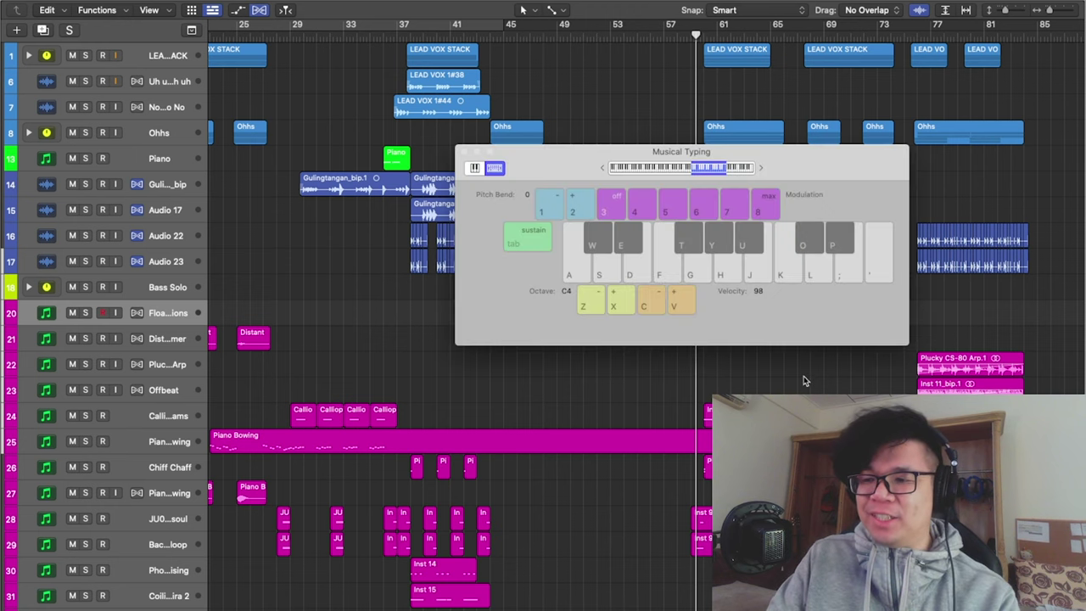
pyautogui.click(177, 439)
pyautogui.scroll(-1, 177, 439)
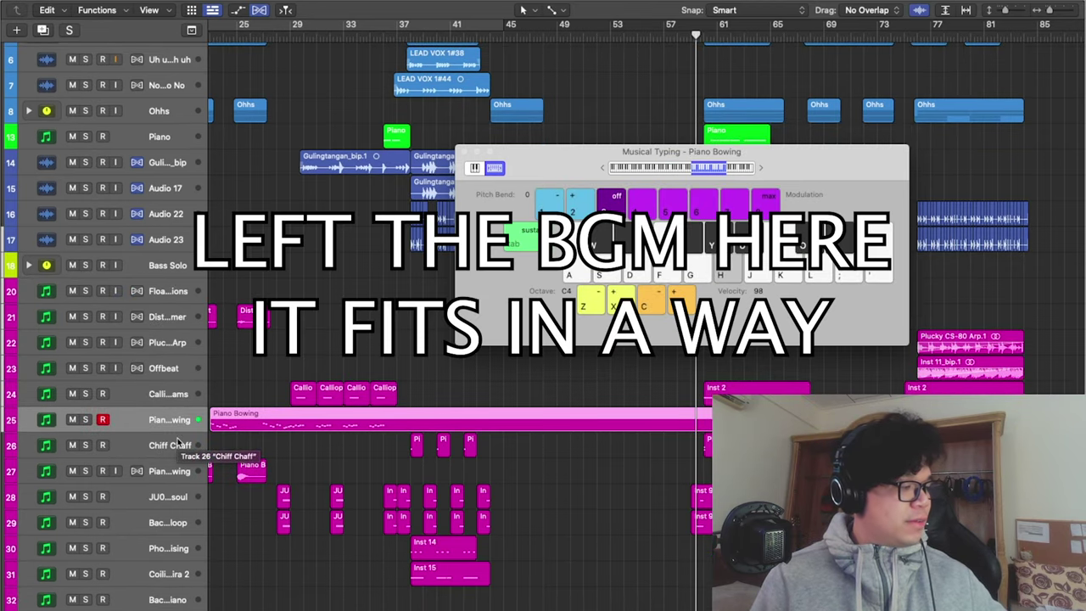
# - Play the J and K notes on Piano Bowing before closing the note player
pyautogui.press('j')
pyautogui.press('k')
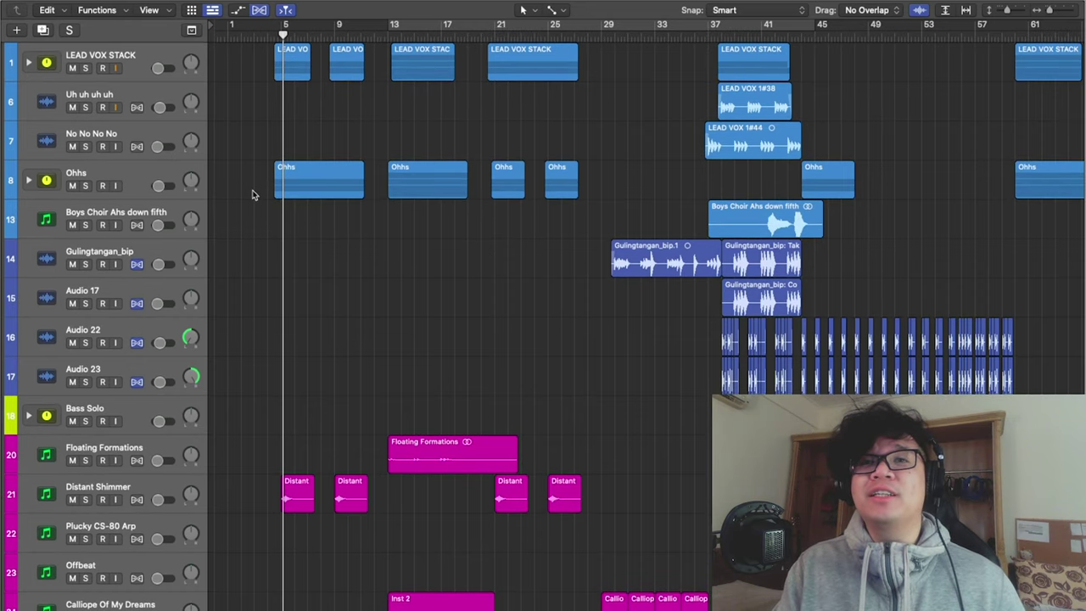
# - Select the Bass Solo track, then the Floating Formations track
pyautogui.scroll(-2, 262, 318)
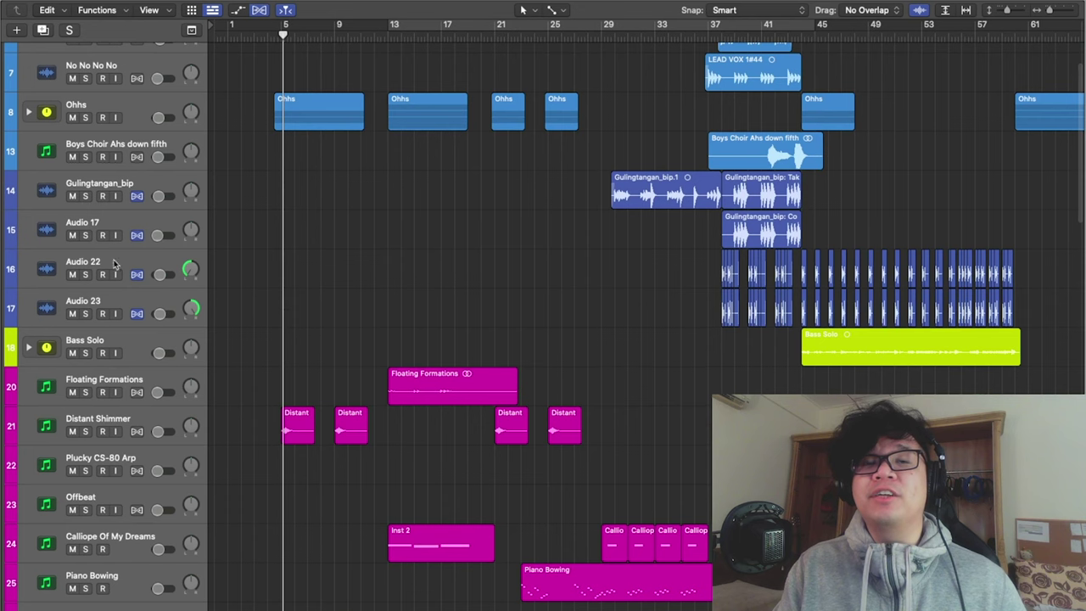
pyautogui.scroll(-1, 242, 262)
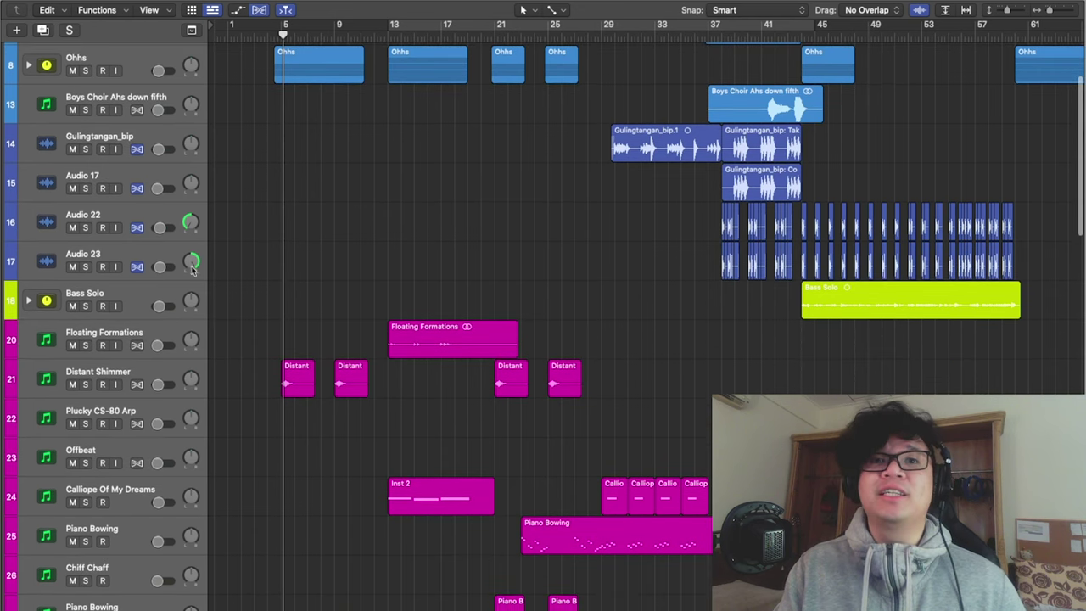
pyautogui.click(152, 294)
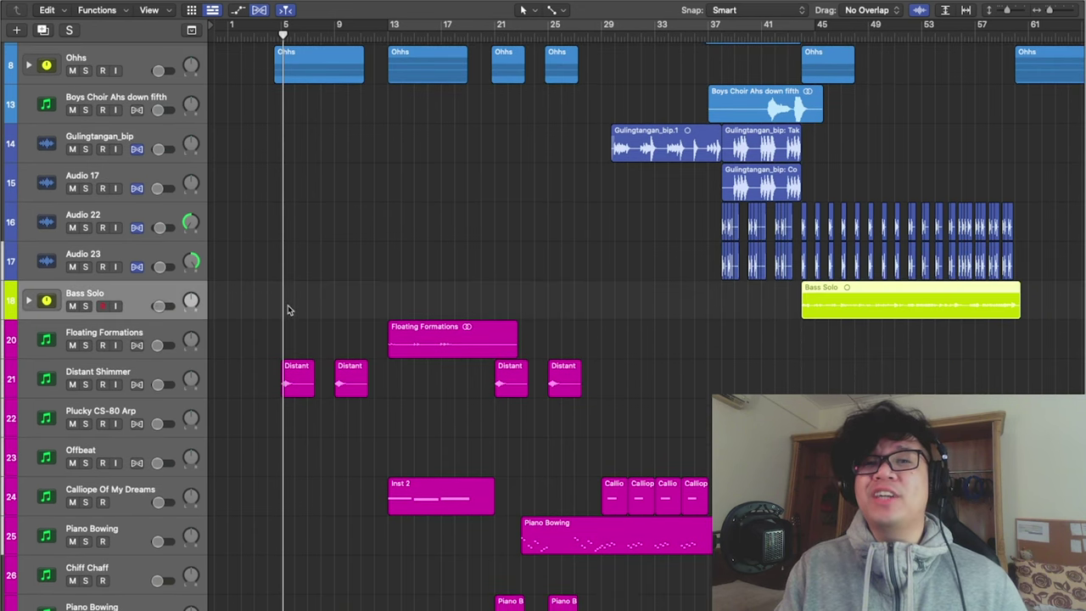
pyautogui.scroll(-3, 229, 287)
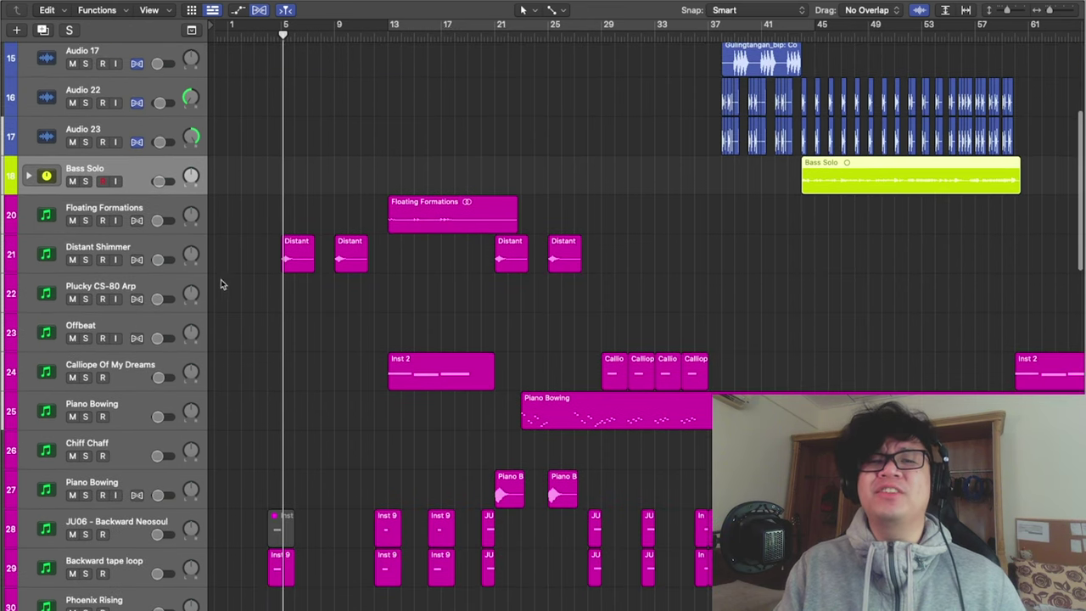
pyautogui.click(150, 214)
# - Select the Upright Bass track together with its regions
pyautogui.scroll(-7, 153, 214)
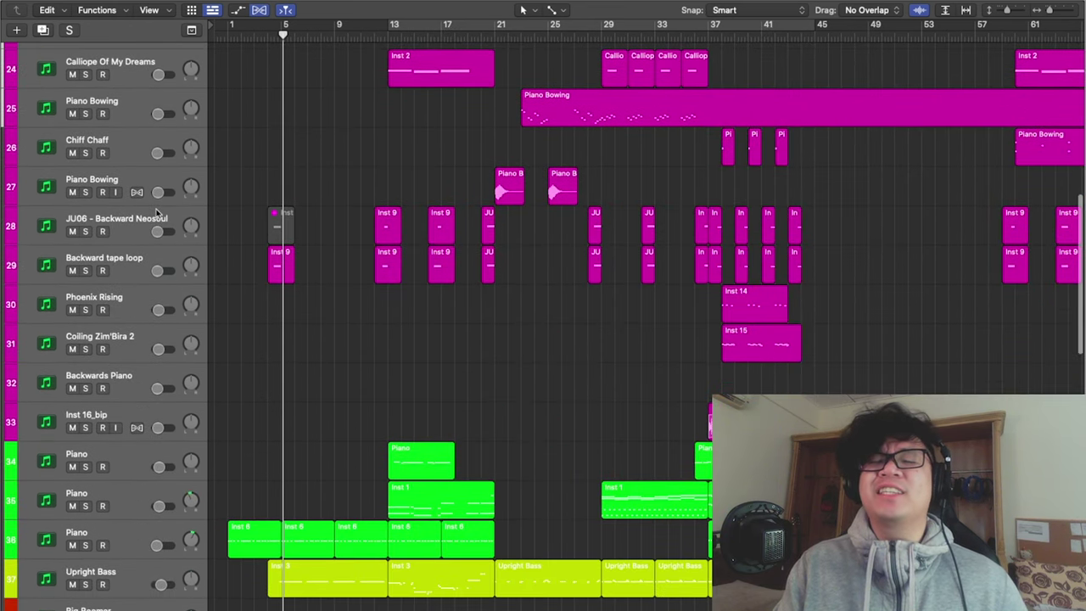
pyautogui.scroll(2, 157, 214)
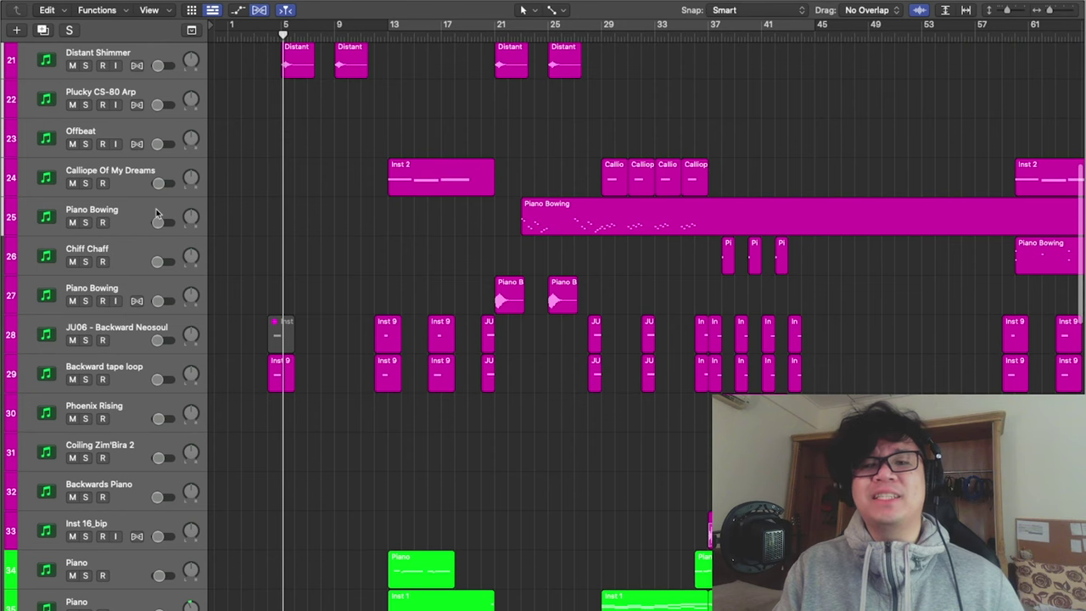
pyautogui.scroll(-7, 157, 209)
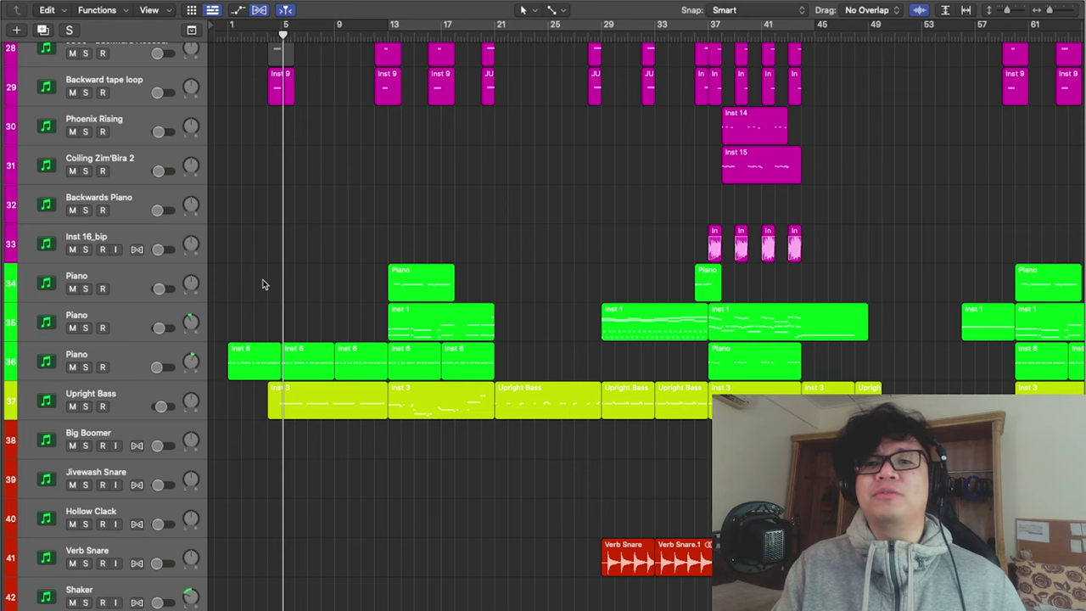
pyautogui.scroll(-2, 262, 285)
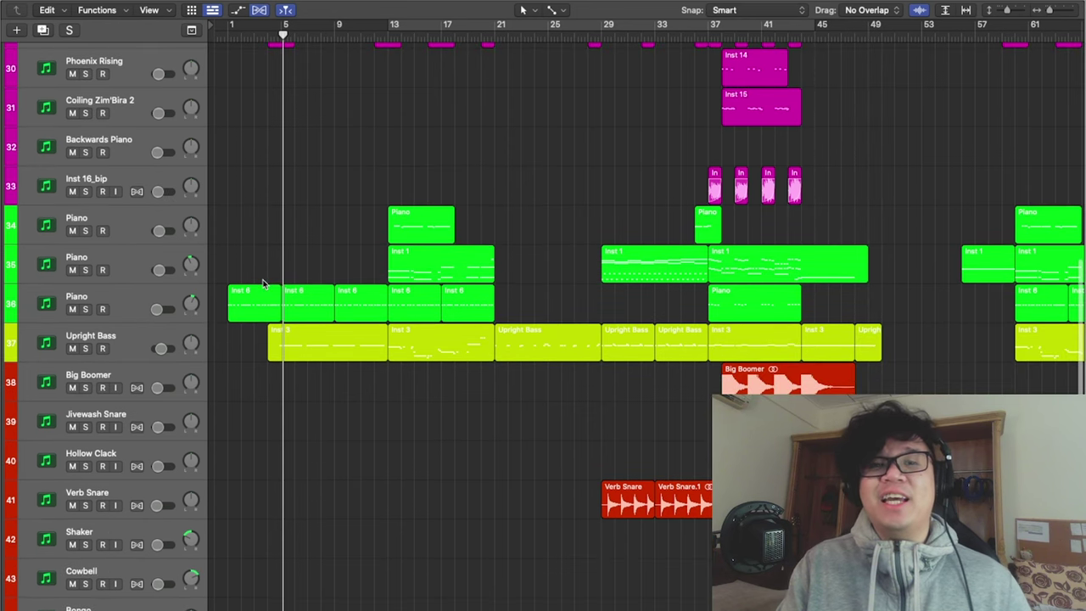
pyautogui.click(146, 341)
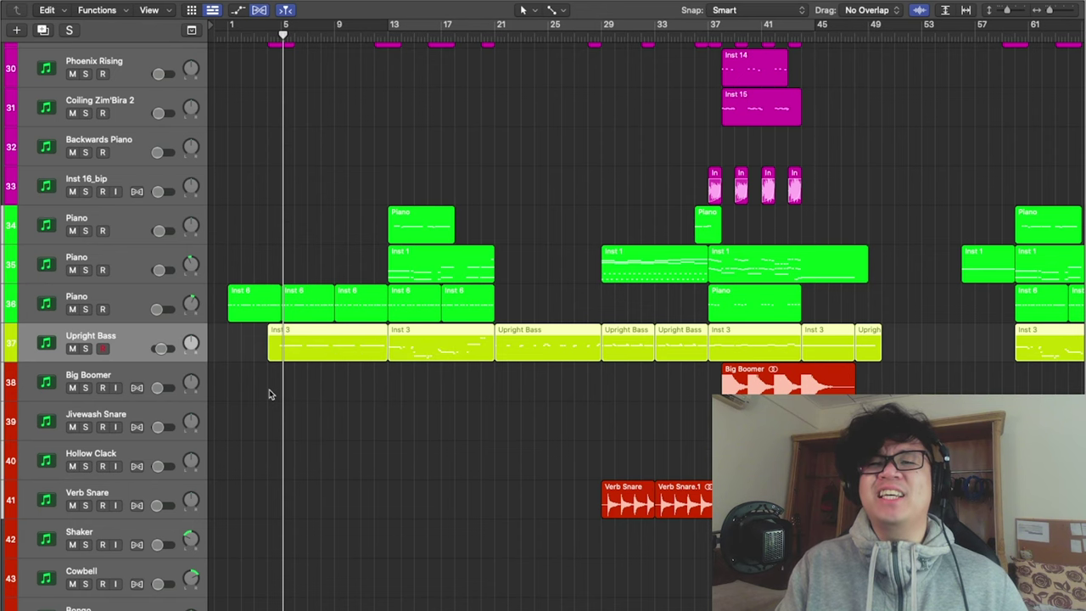
# - Scroll down through the percussion tracks from Big Boomer to Hi Hat and back up
pyautogui.scroll(-1, 310, 389)
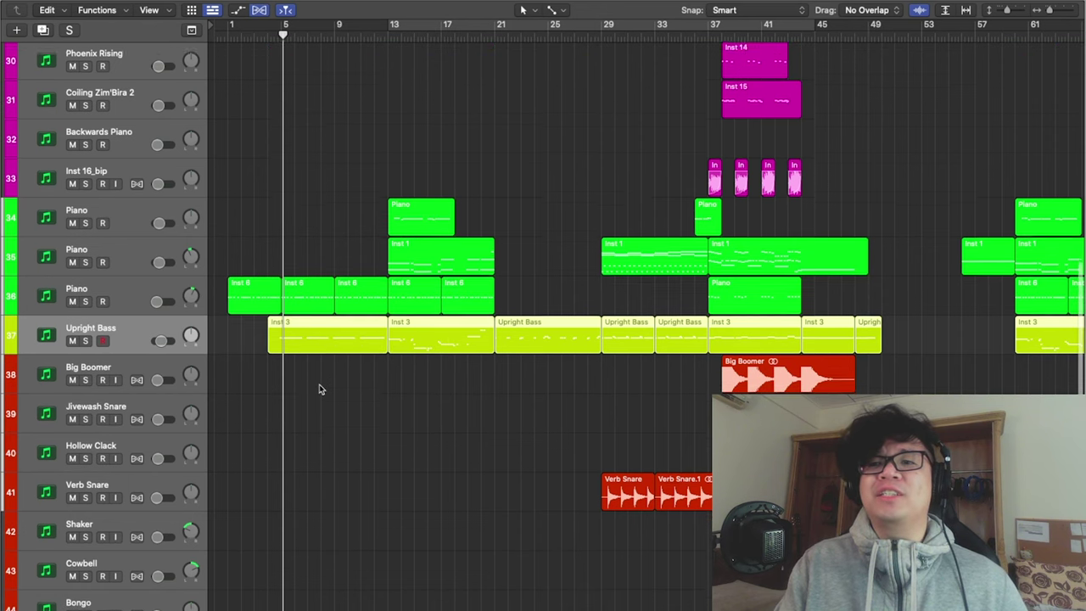
pyautogui.scroll(-1, 319, 388)
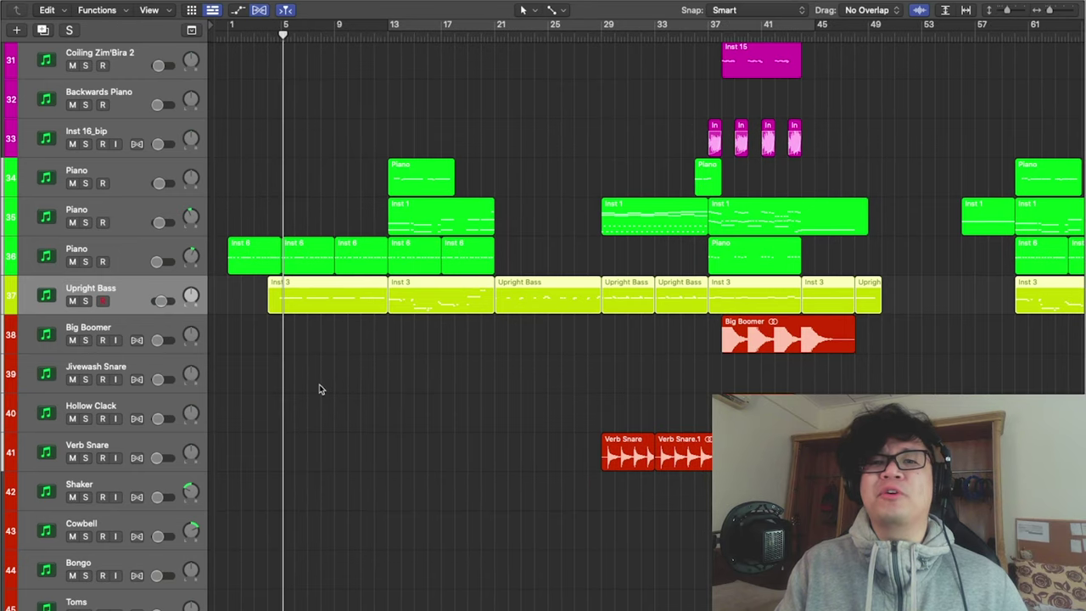
pyautogui.scroll(-5, 319, 389)
pyautogui.scroll(-9, 319, 389)
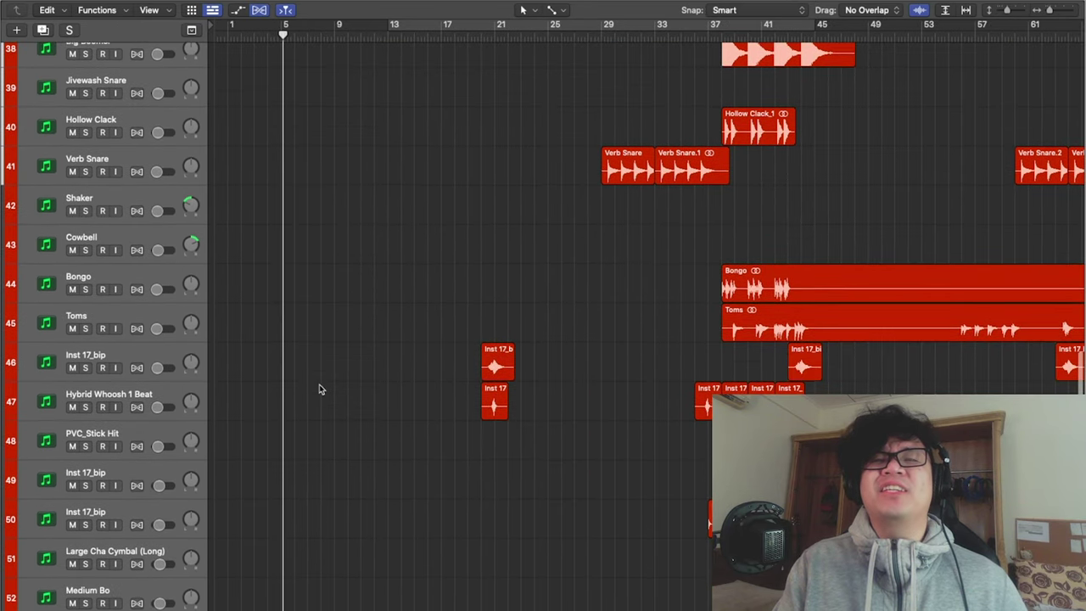
pyautogui.scroll(-10, 319, 389)
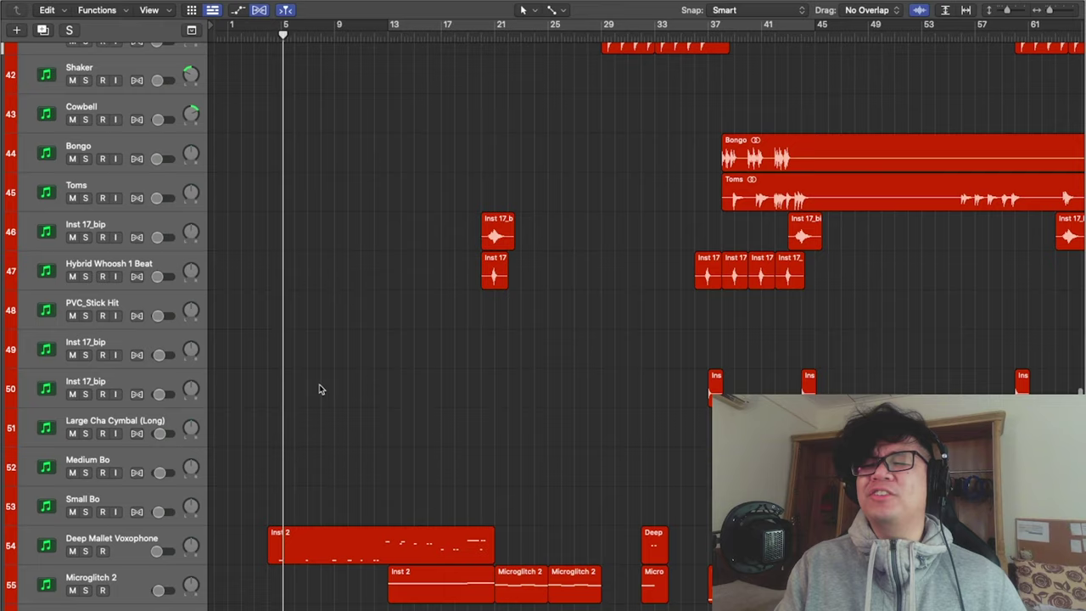
pyautogui.scroll(-12, 319, 389)
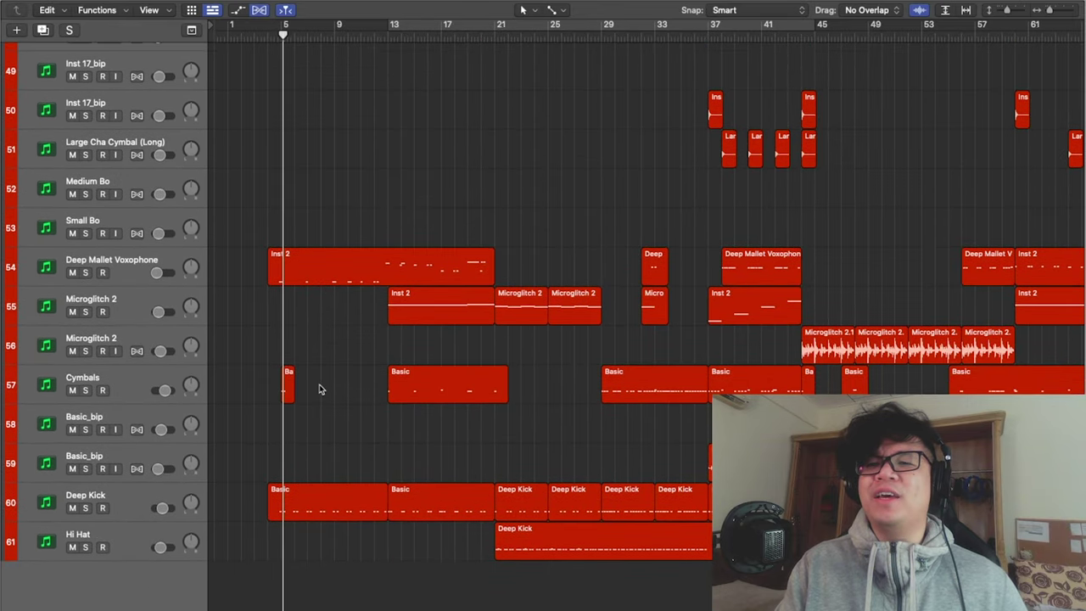
pyautogui.scroll(20, 319, 388)
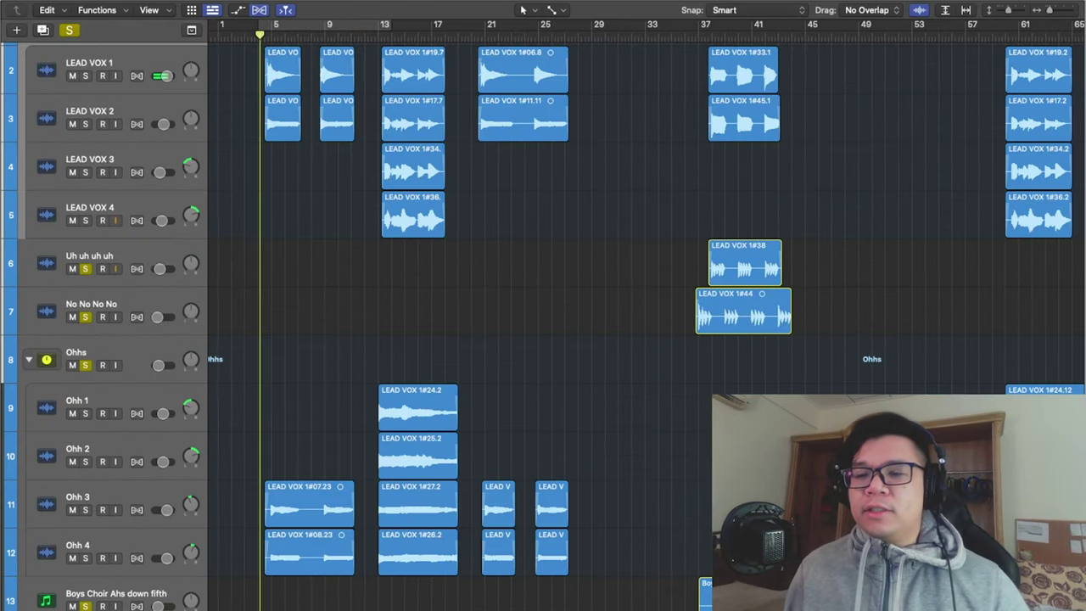
# - Scroll the arrangement over the LEAD VOX STACK vocal tracks
pyautogui.scroll(-2, 557, 270)
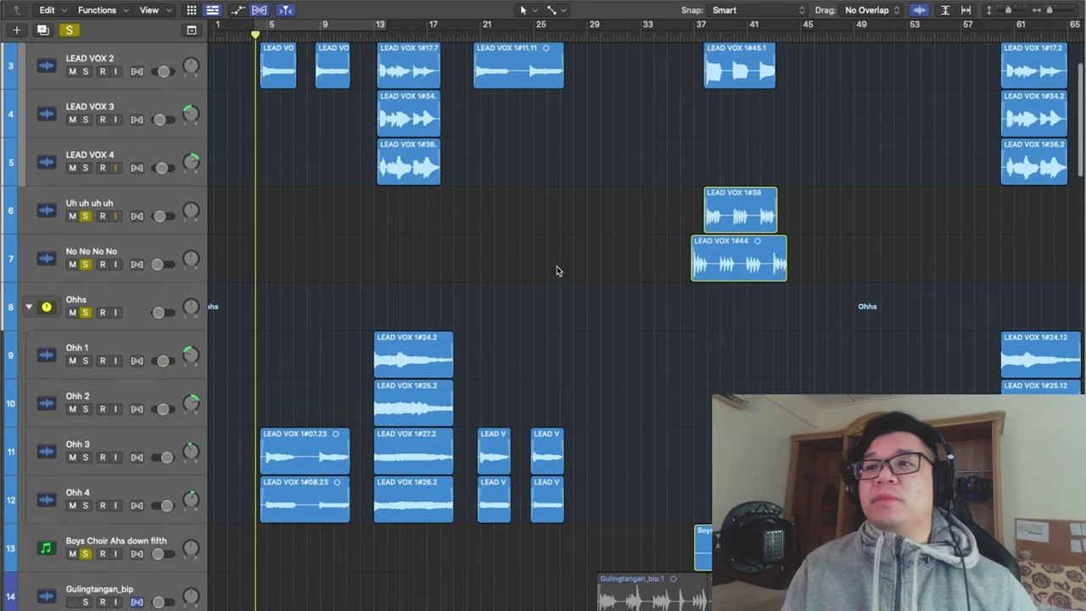
pyautogui.scroll(1, 557, 270)
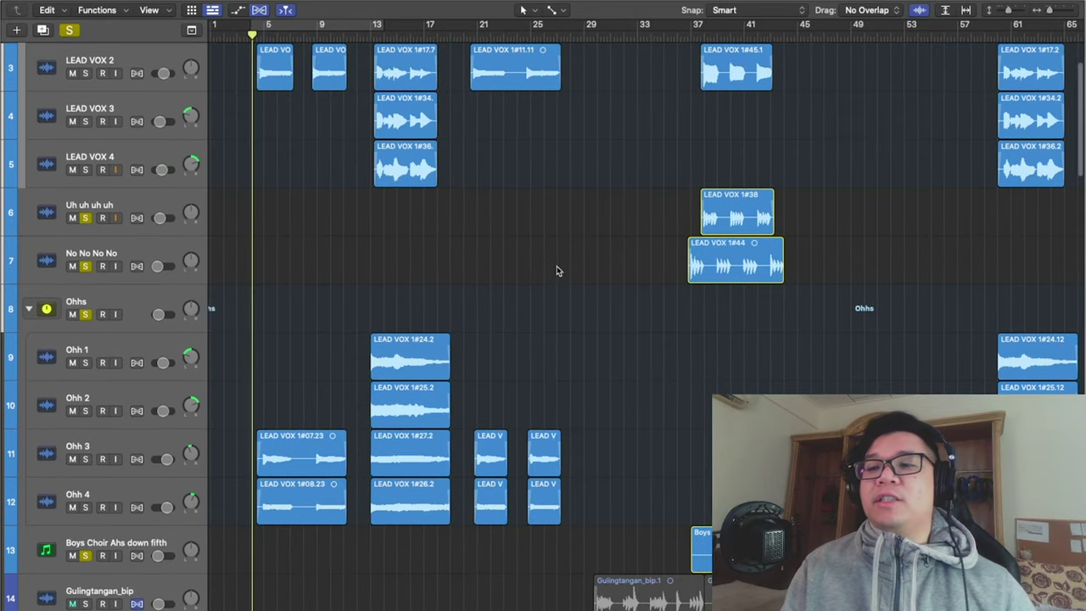
pyautogui.hscroll(1, 556, 266)
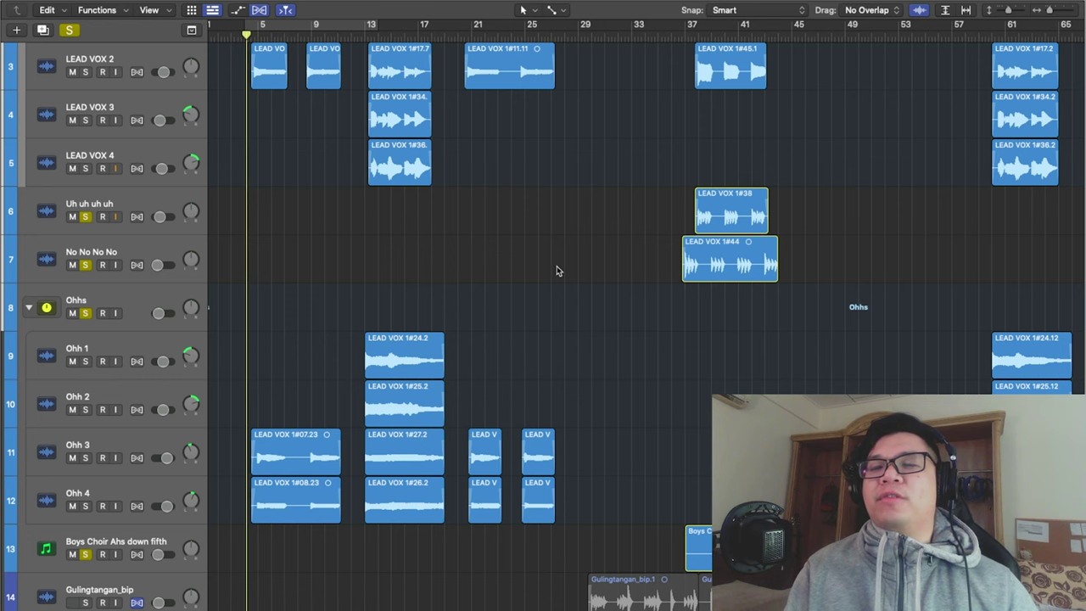
pyautogui.scroll(-10, 557, 270)
pyautogui.scroll(8, 557, 270)
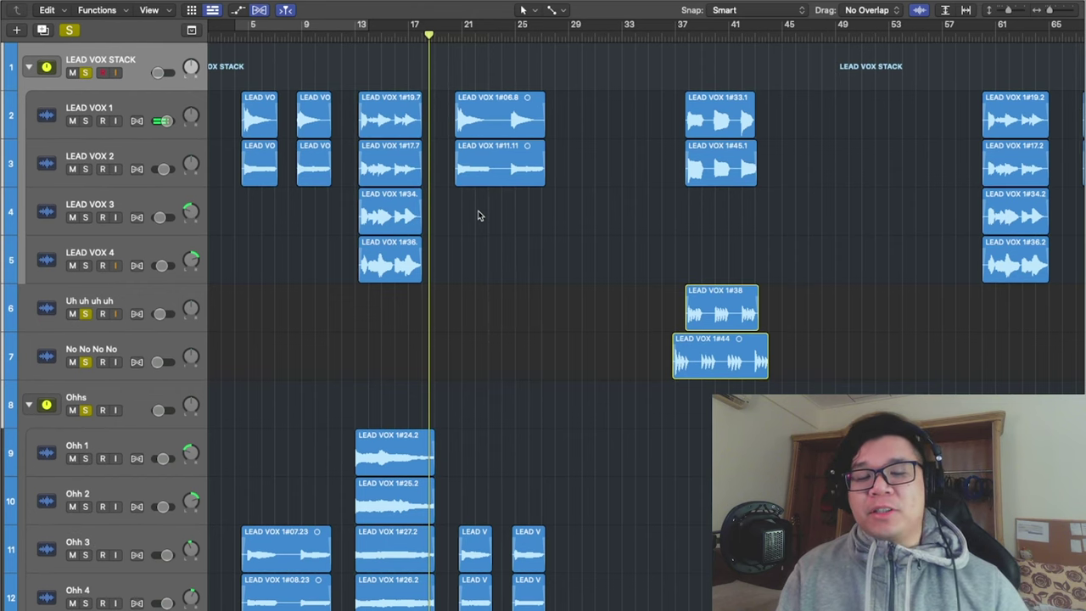
# - Select LEAD VOX 1, open it in Melodyne with V, and move the editor window up
pyautogui.click(146, 111)
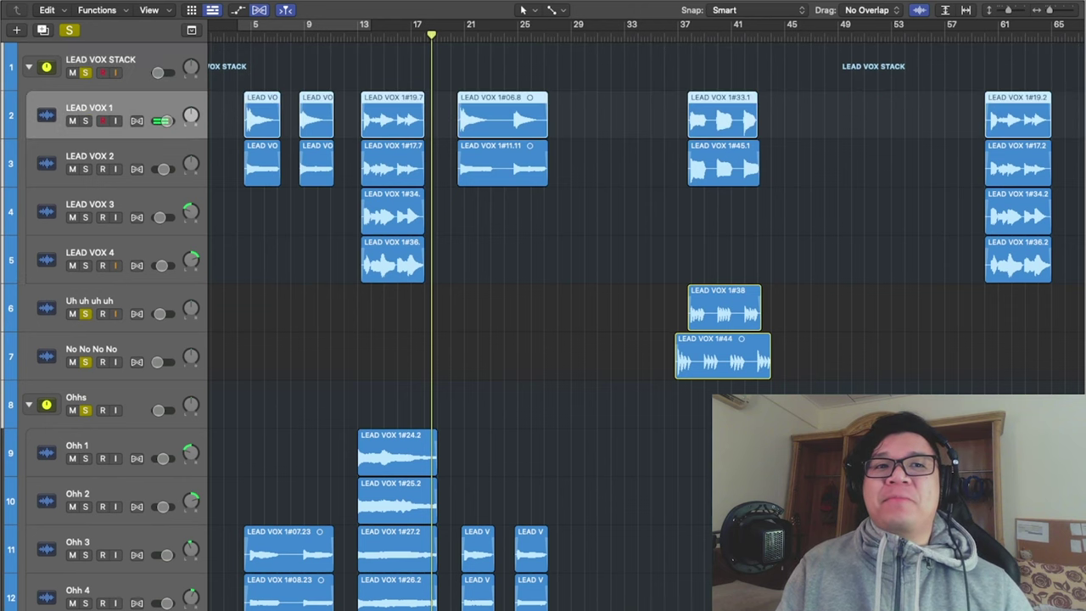
pyautogui.press('v')
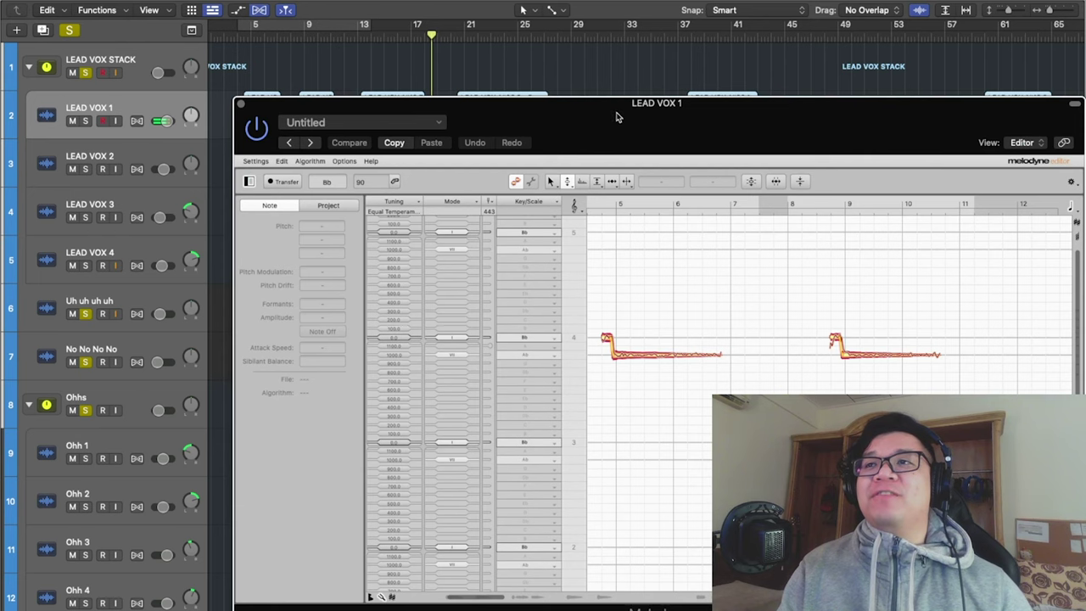
pyautogui.moveTo(618, 118); pyautogui.dragTo(618, 36)
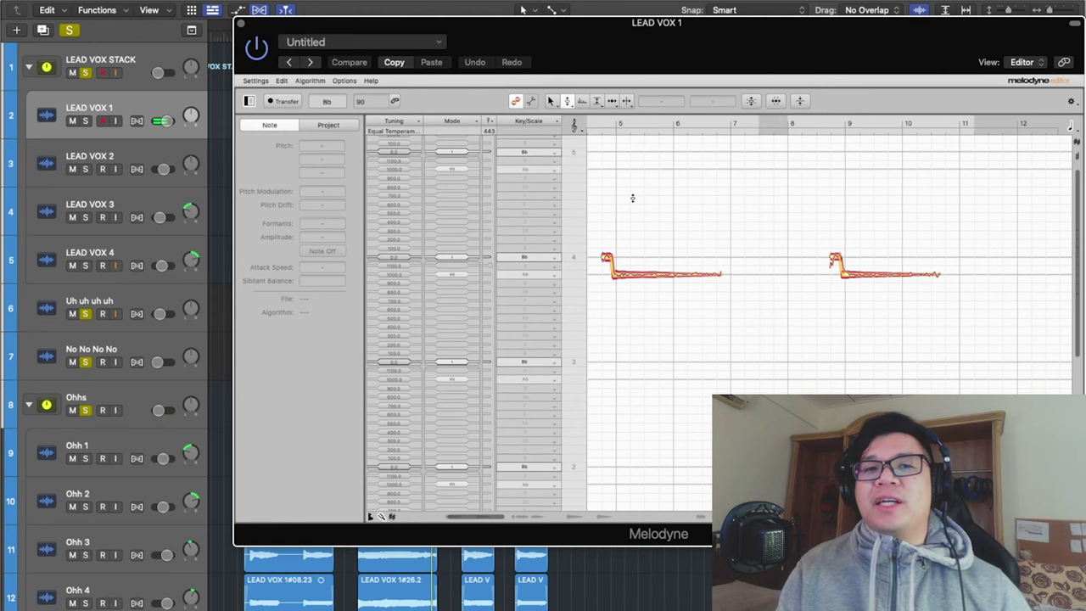
# - Close the Melodyne editor and bring the vocal chop tracks back into view
pyautogui.click(241, 25)
pyautogui.scroll(5, 373, 163)
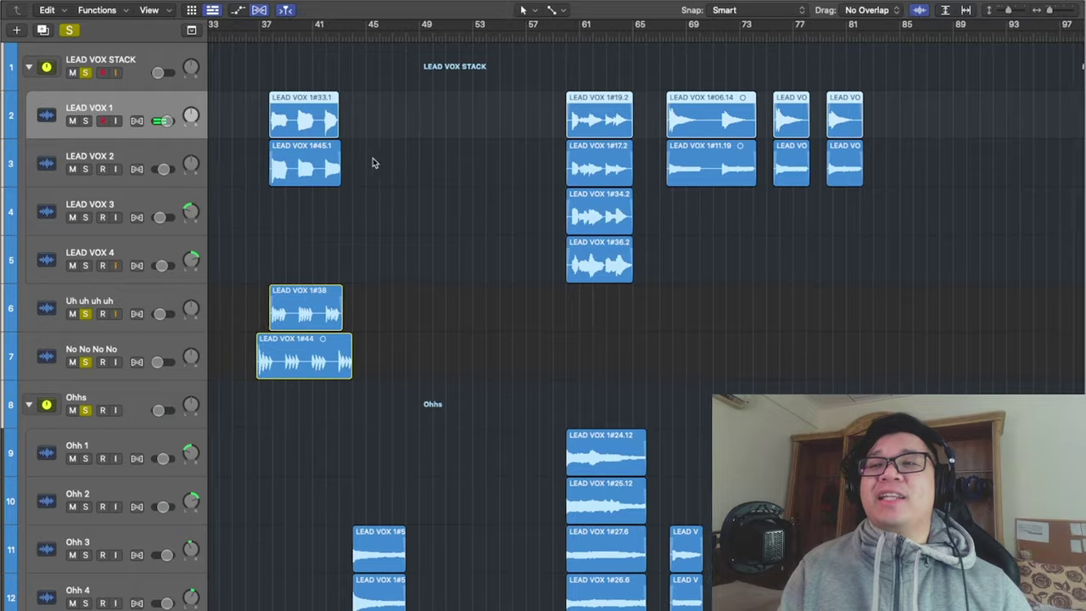
pyautogui.scroll(-8, 373, 162)
pyautogui.scroll(7, 372, 163)
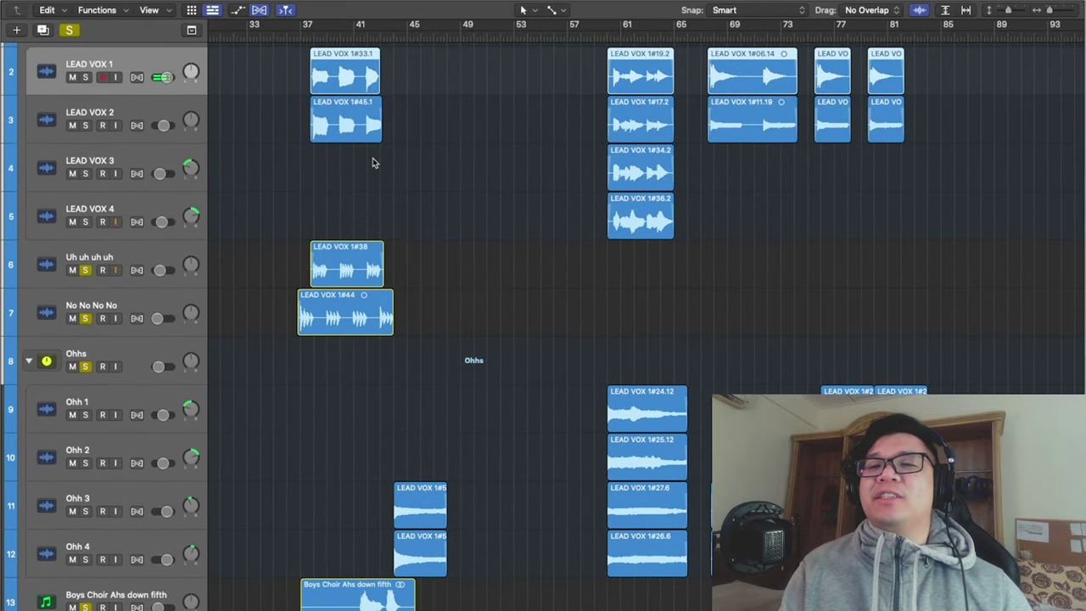
pyautogui.hscroll(-3, 372, 162)
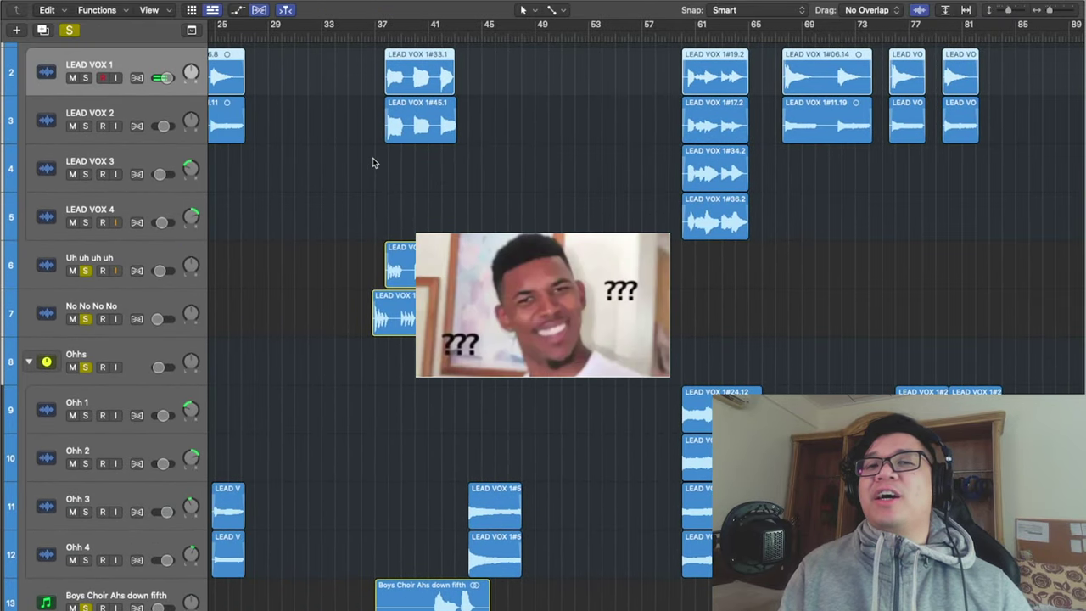
# - Solo the Uh uh uh uh track and set the playhead to the start of bar 37
pyautogui.click(86, 271)
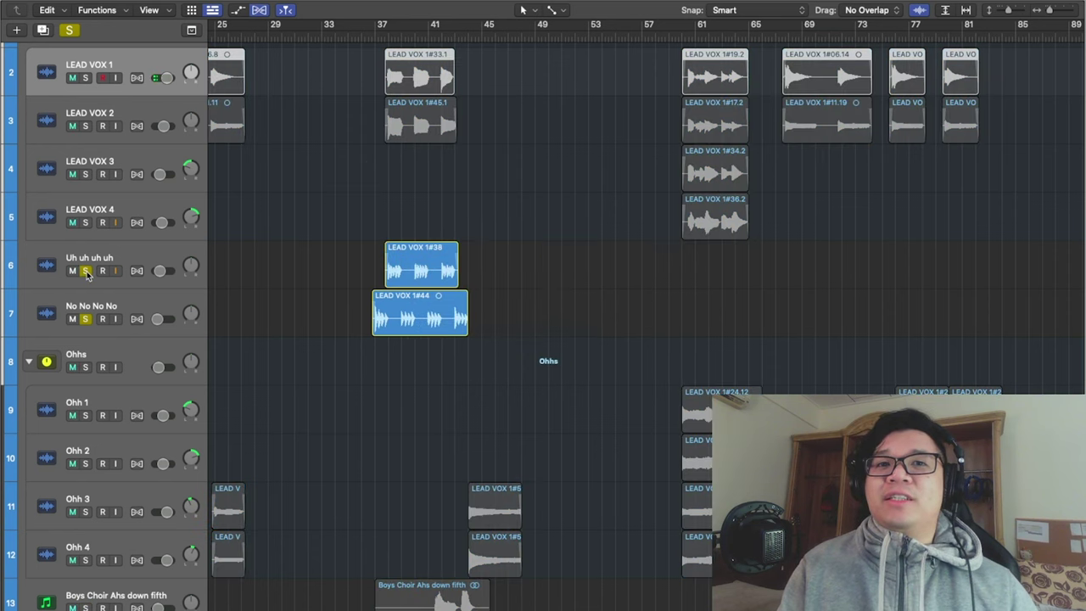
pyautogui.click(387, 35)
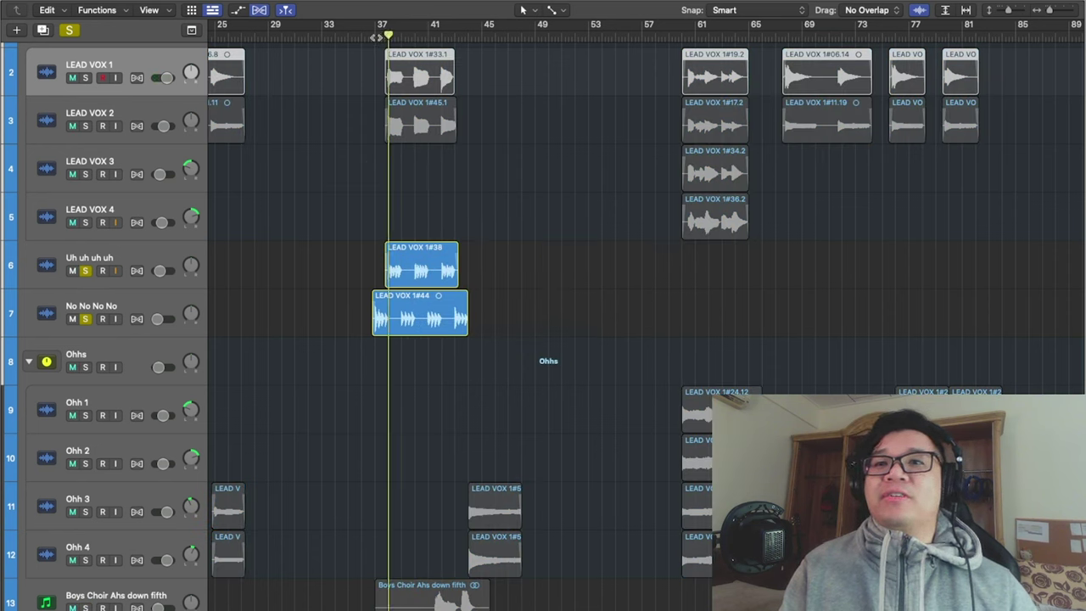
pyautogui.click(376, 37)
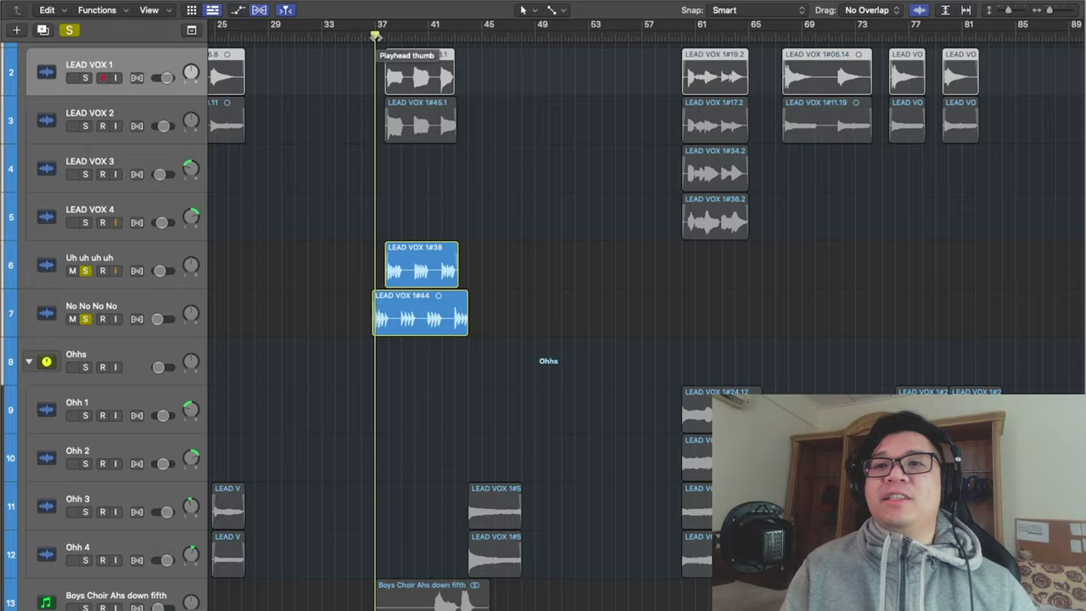
pyautogui.scroll(-10, 478, 270)
pyautogui.scroll(3, 478, 270)
pyautogui.scroll(2, 477, 270)
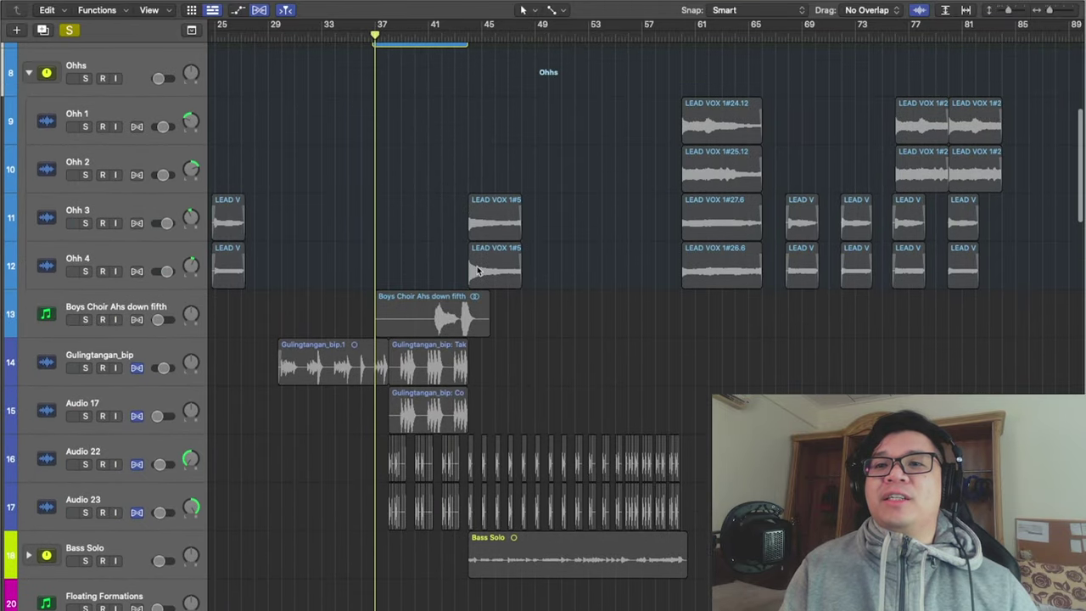
pyautogui.scroll(3, 477, 270)
pyautogui.scroll(3, 477, 270)
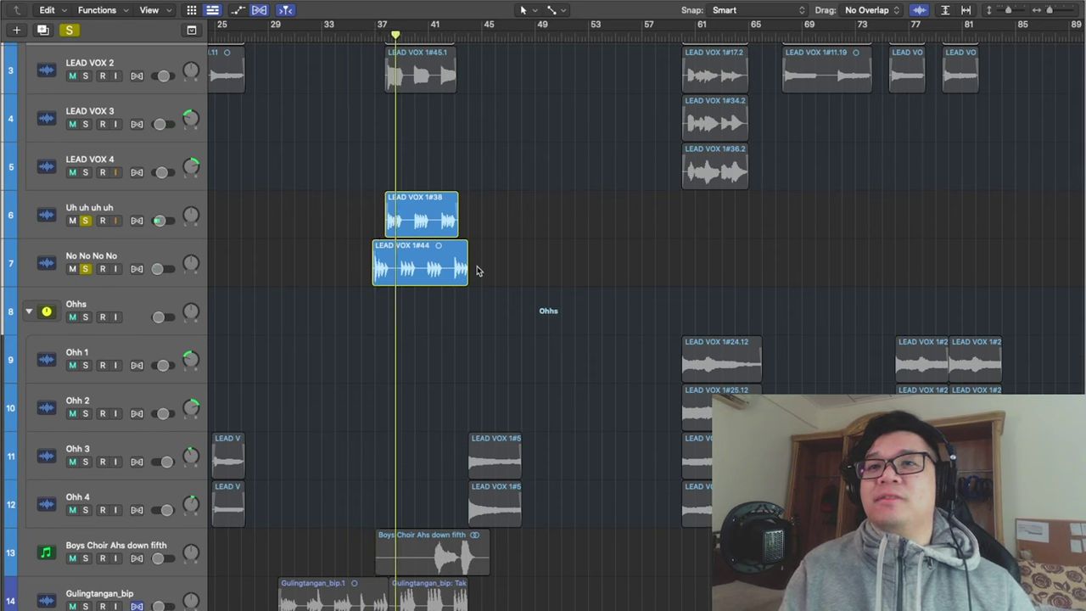
pyautogui.scroll(-1, 331, 200)
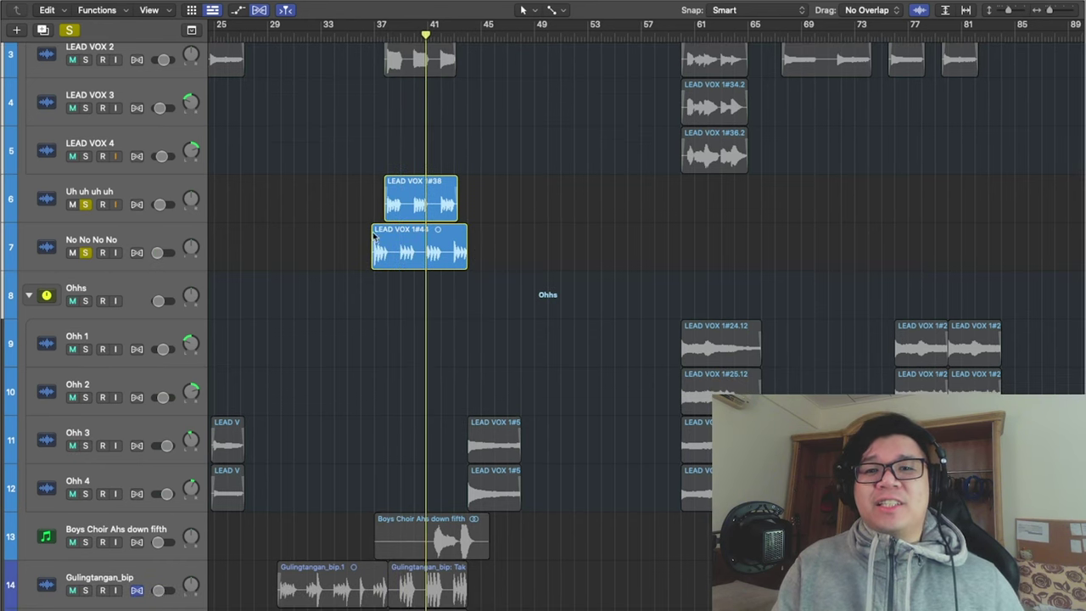
pyautogui.hscroll(-4, 379, 242)
pyautogui.scroll(6, 380, 243)
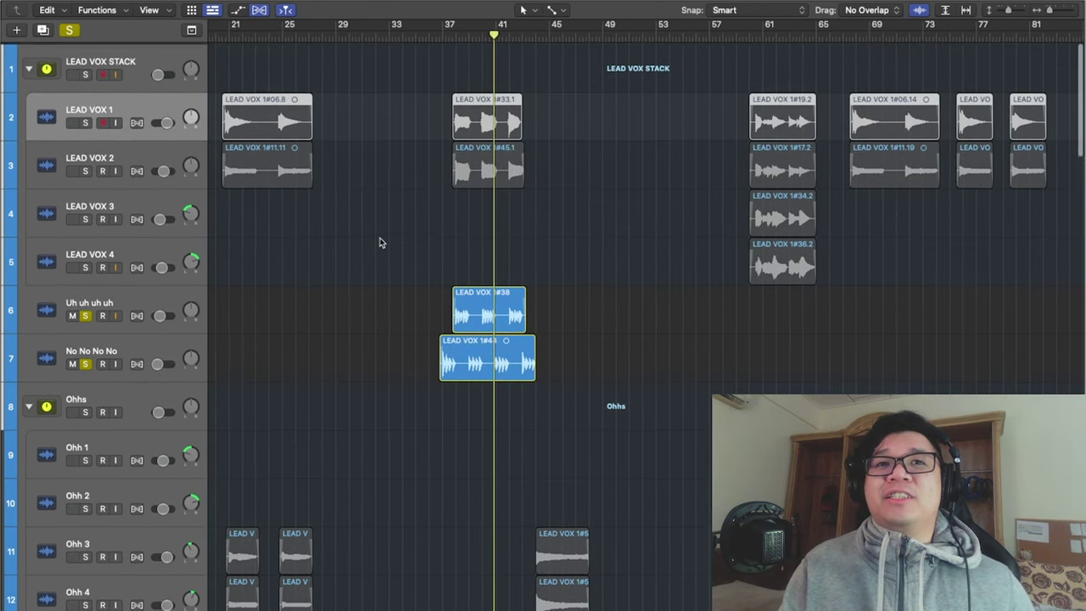
# - Clear all solos, solo Boys Choir Ahs down fifth, and play it from around bar 41
pyautogui.click(69, 30)
pyautogui.scroll(-6, 92, 371)
pyautogui.hscroll(-2, 92, 371)
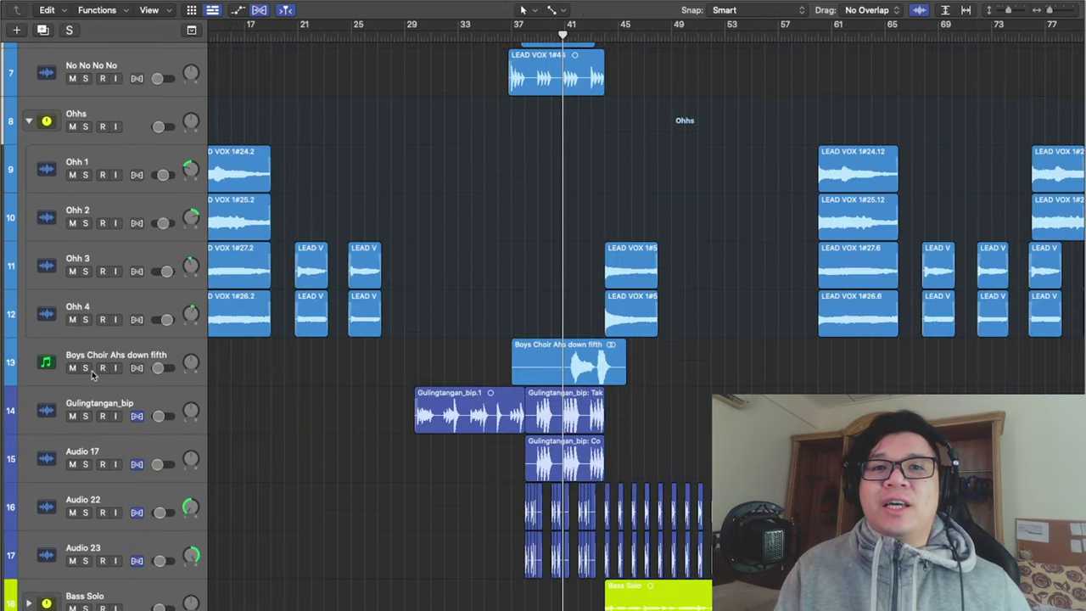
pyautogui.click(84, 368)
pyautogui.hscroll(3, 479, 278)
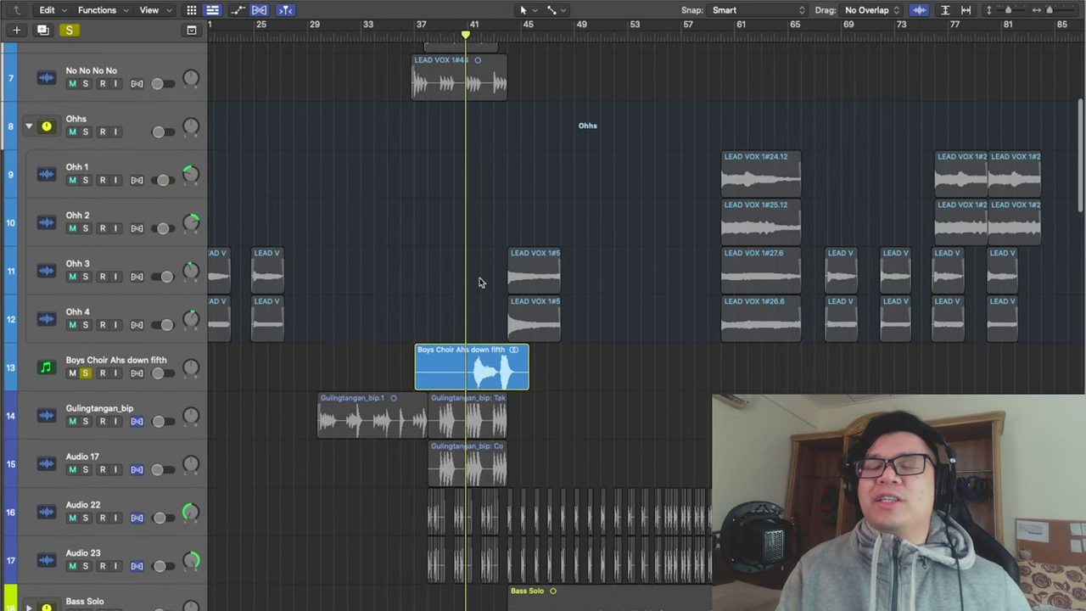
pyautogui.moveTo(467, 39); pyautogui.dragTo(475, 39)
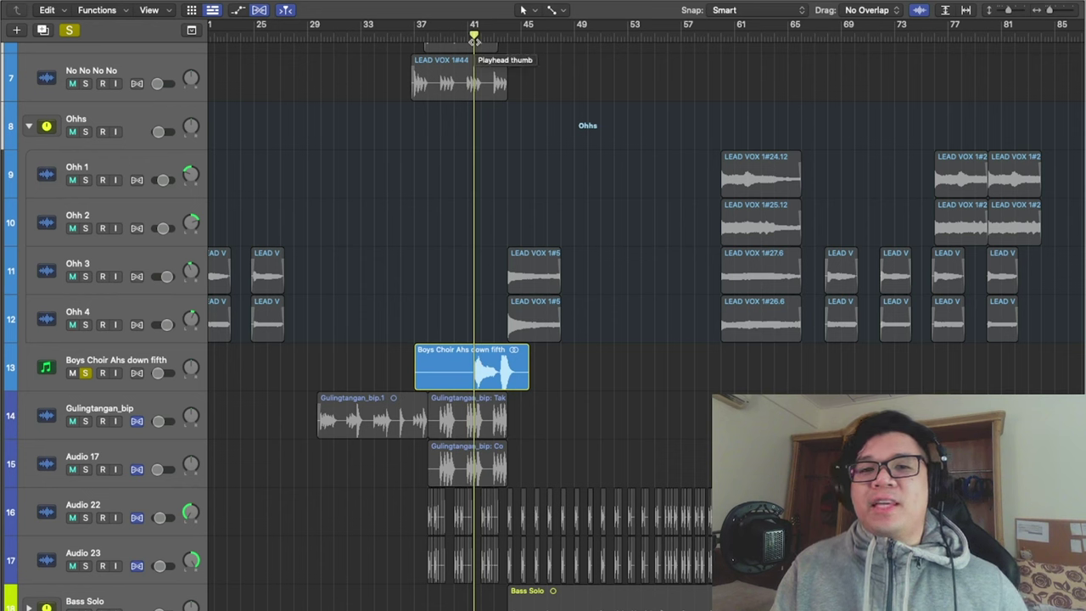
pyautogui.press('space')
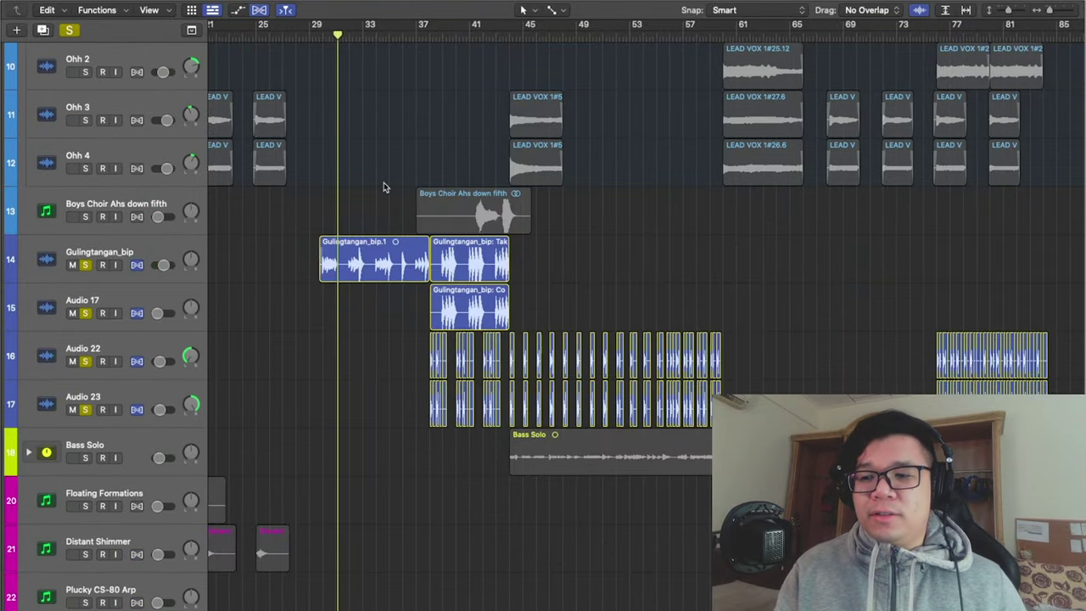
# - Zoom in horizontally and play the soloed percussion from near bar 29
pyautogui.scroll(-2, 378, 247)
pyautogui.scroll(1, 371, 299)
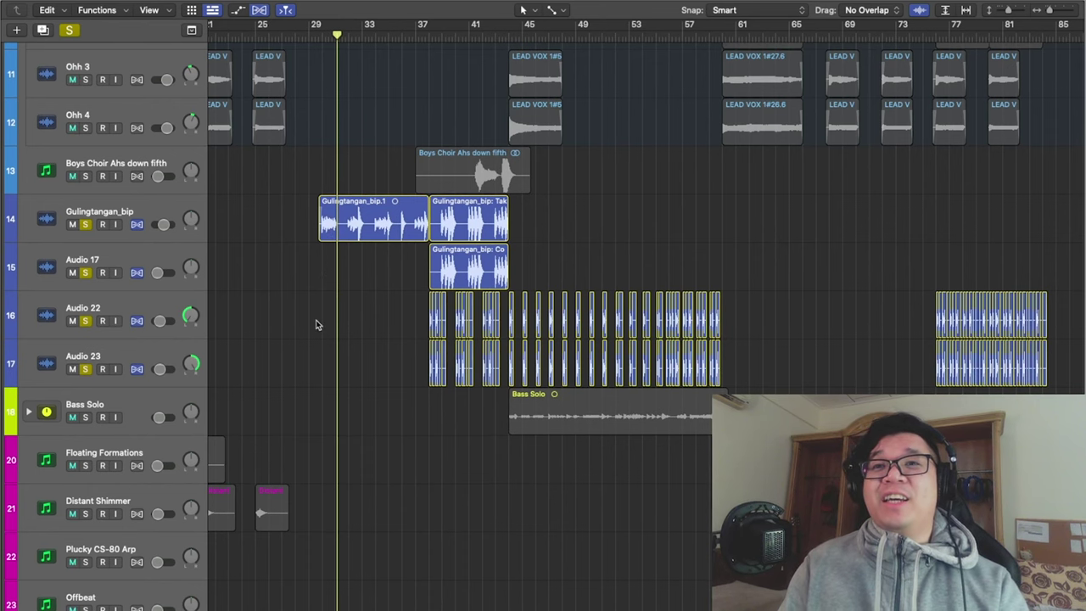
pyautogui.press('super+Right')
pyautogui.hscroll(-1, 316, 325)
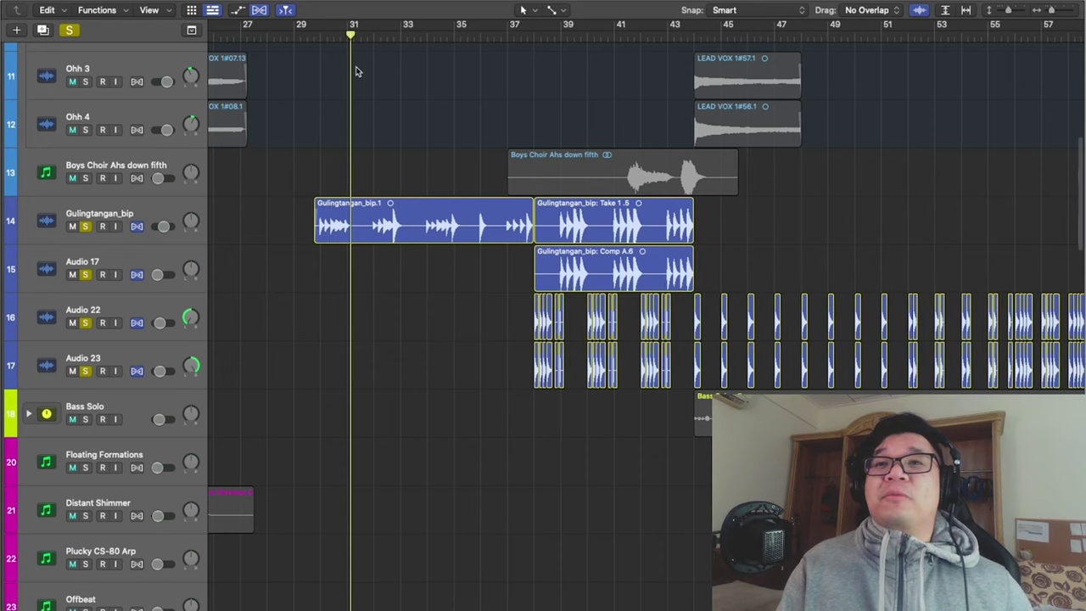
pyautogui.hscroll(-1, 357, 68)
pyautogui.click(324, 36)
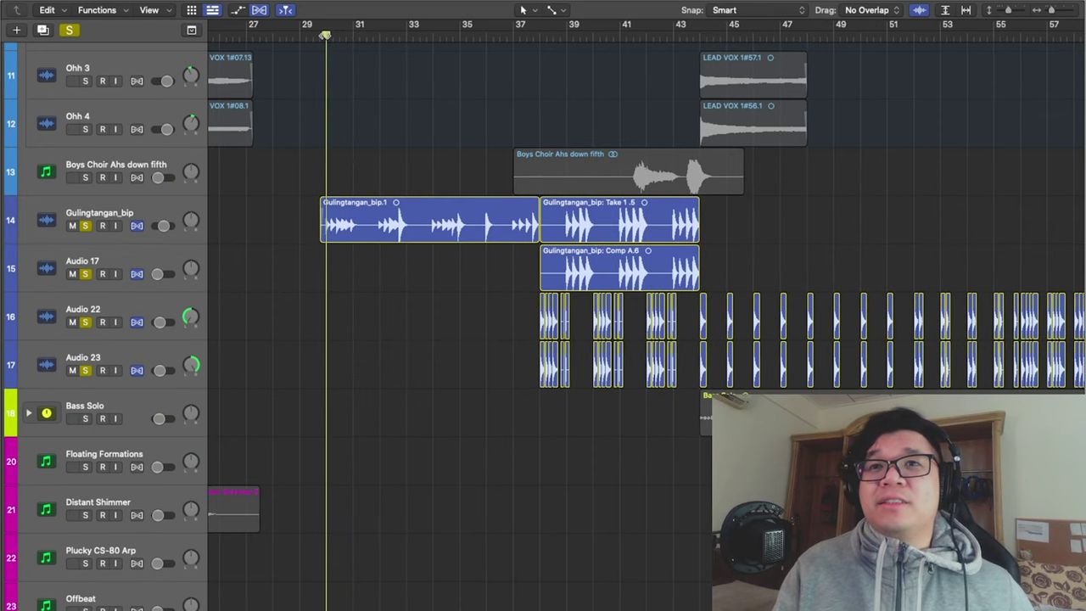
pyautogui.press('space')
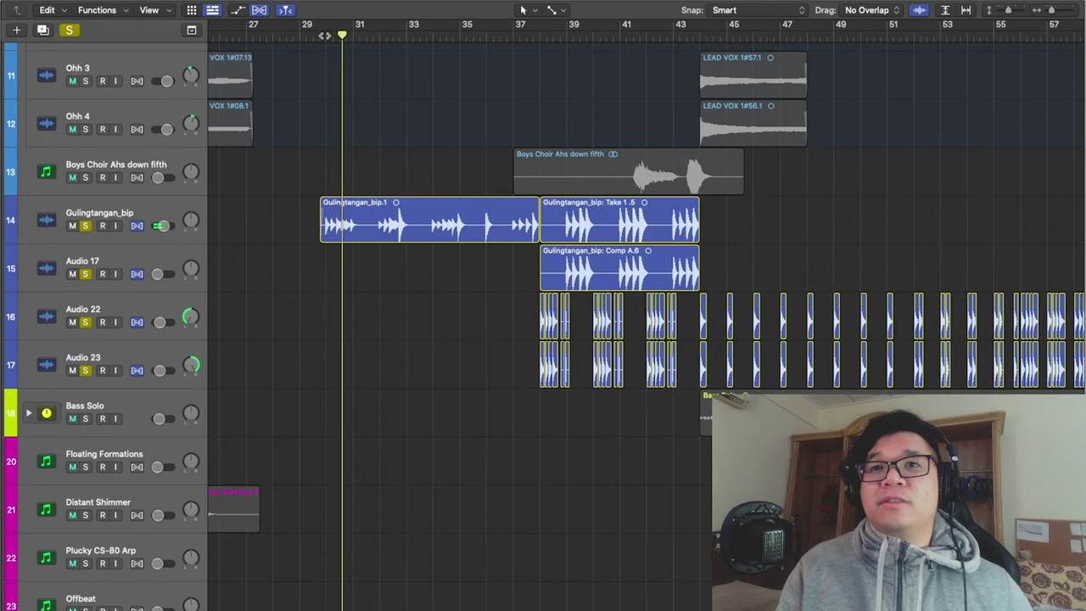
# - Move the playhead to bar 39 and play from there
pyautogui.scroll(2, 324, 35)
pyautogui.scroll(5, 342, 124)
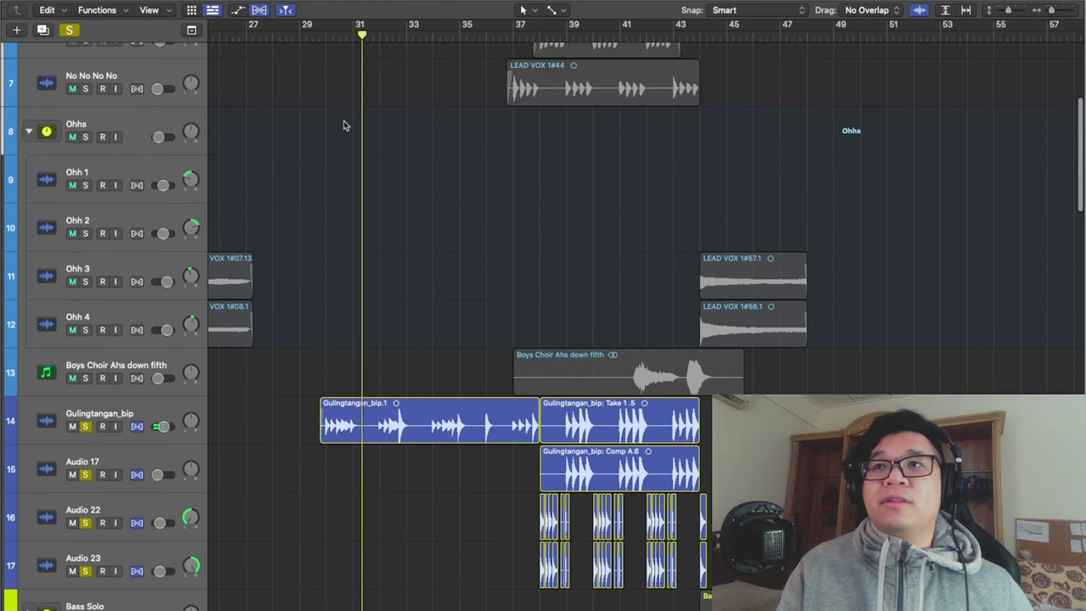
pyautogui.scroll(-5, 342, 124)
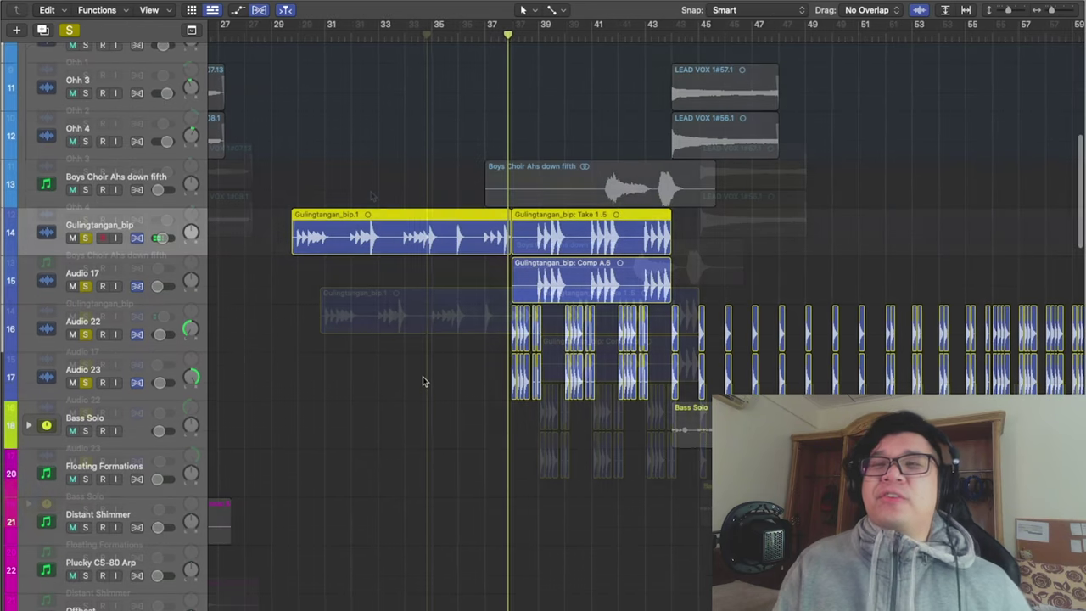
pyautogui.scroll(-2, 425, 381)
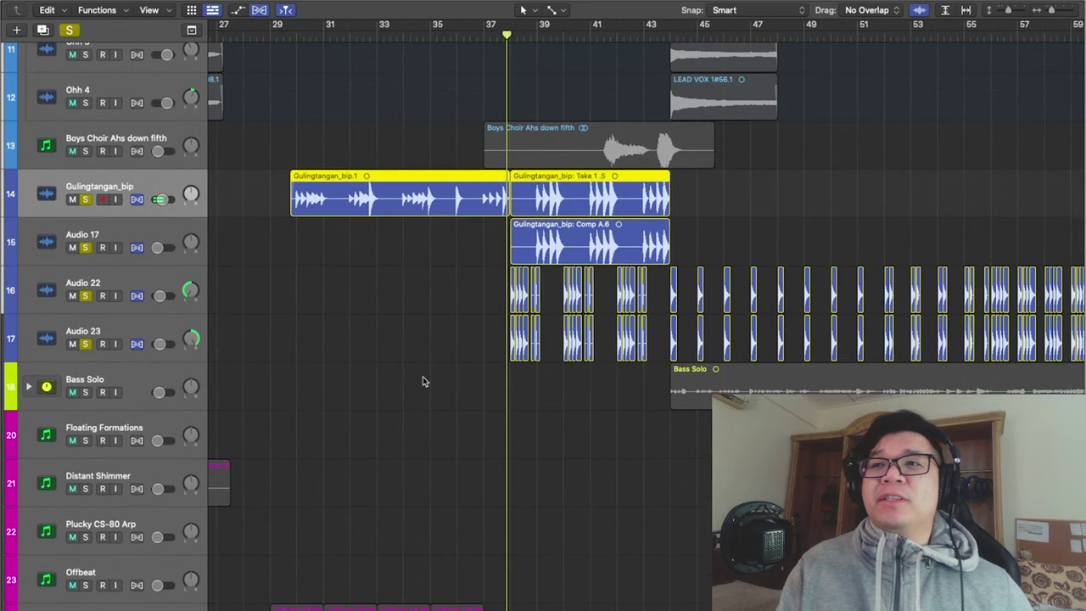
pyautogui.hscroll(2, 424, 381)
pyautogui.click(518, 34)
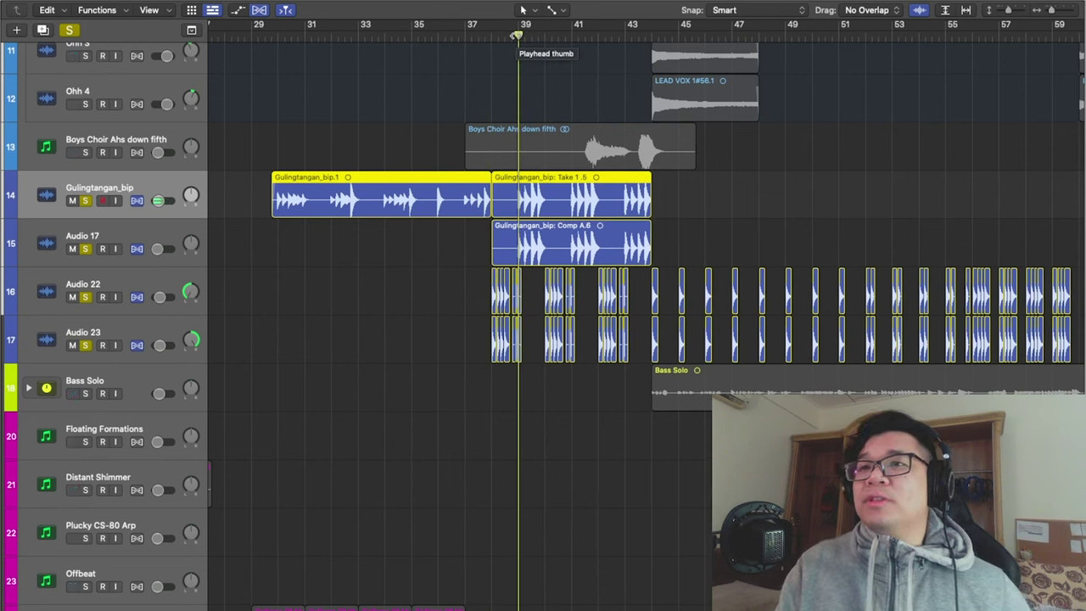
pyautogui.press('space')
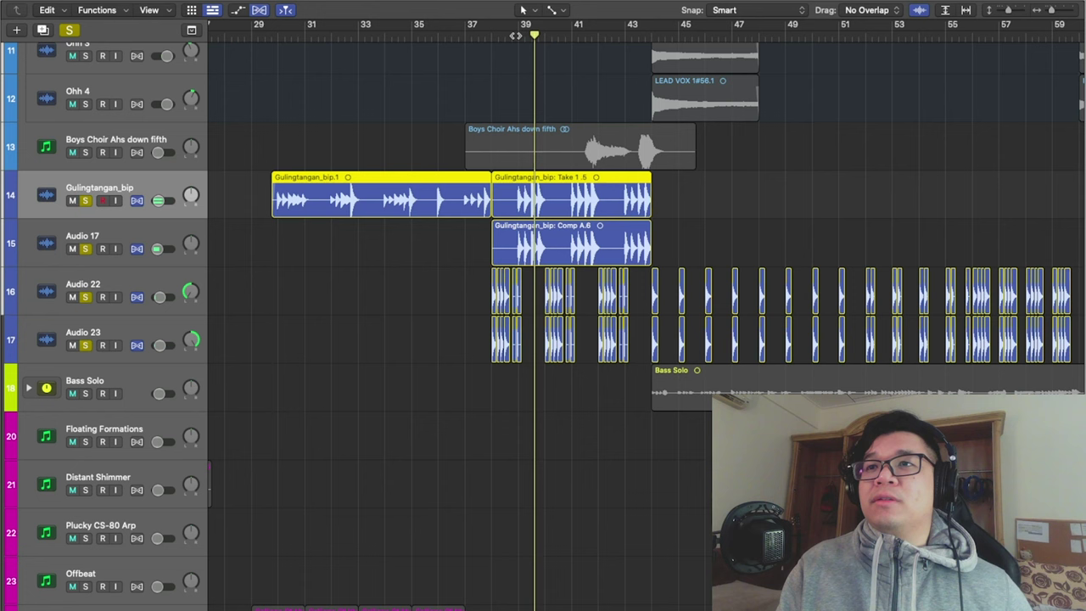
# - Toggle solo on the No No No No track and jump back to bar 39
pyautogui.scroll(10, 543, 203)
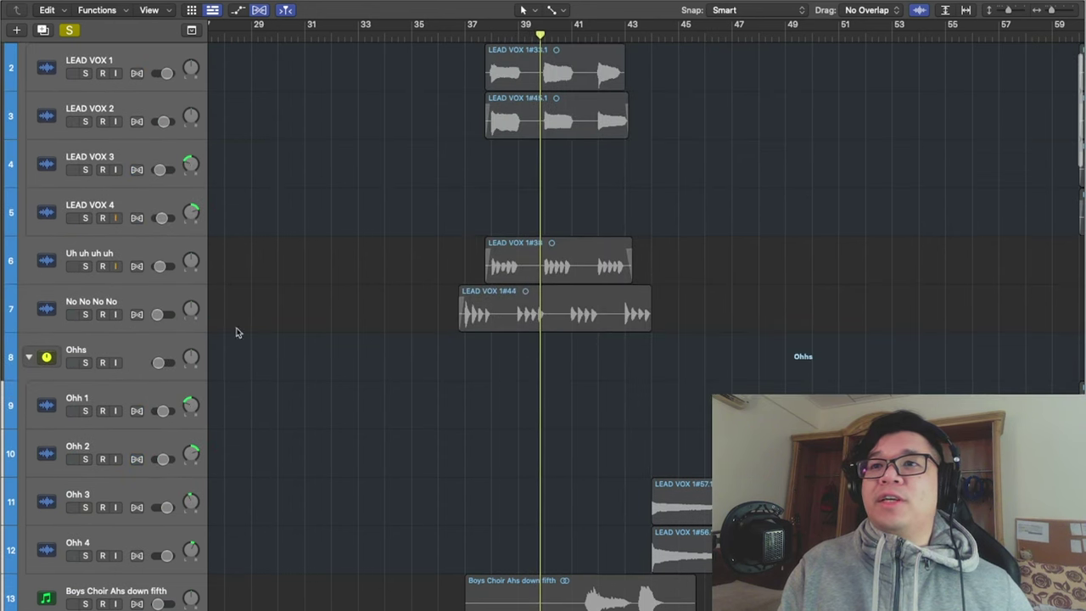
pyautogui.click(86, 315)
pyautogui.scroll(-4, 590, 194)
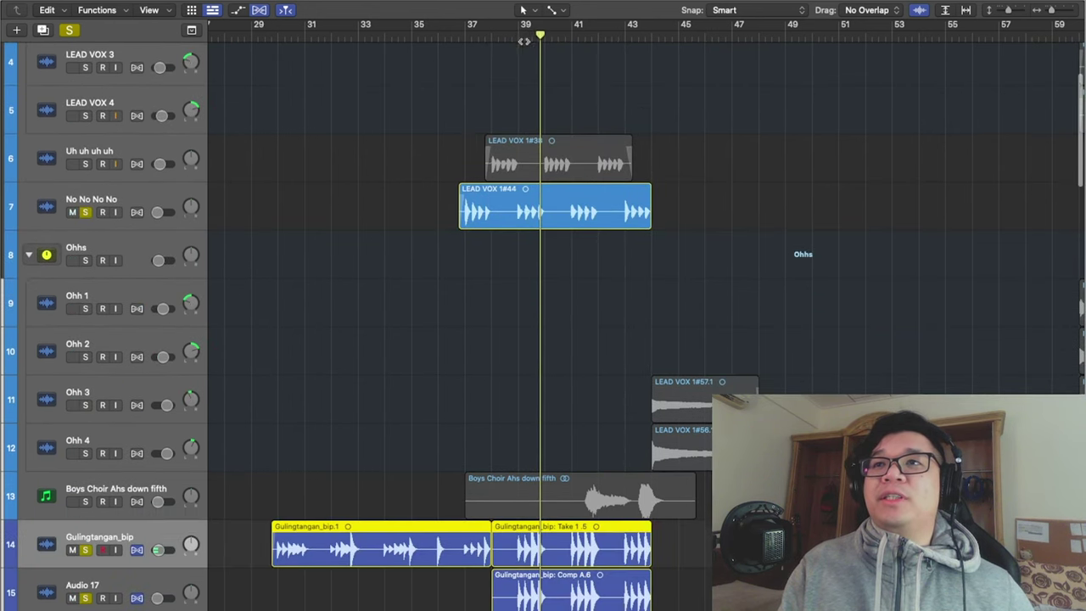
pyautogui.click(519, 35)
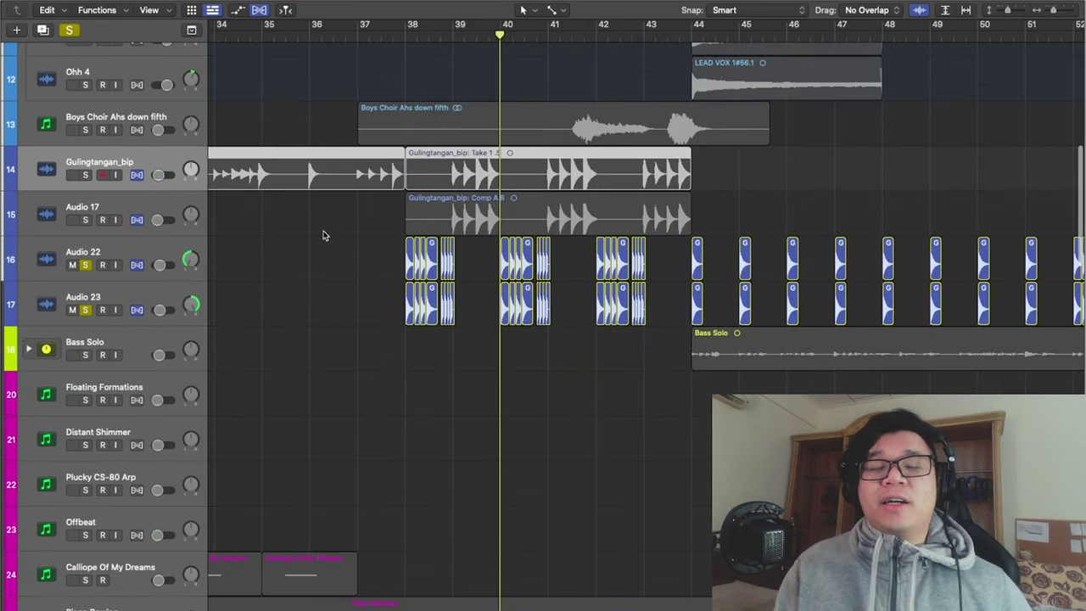
# - Put the playhead at bar 38, select Audio 22, zoom in and play
pyautogui.click(405, 38)
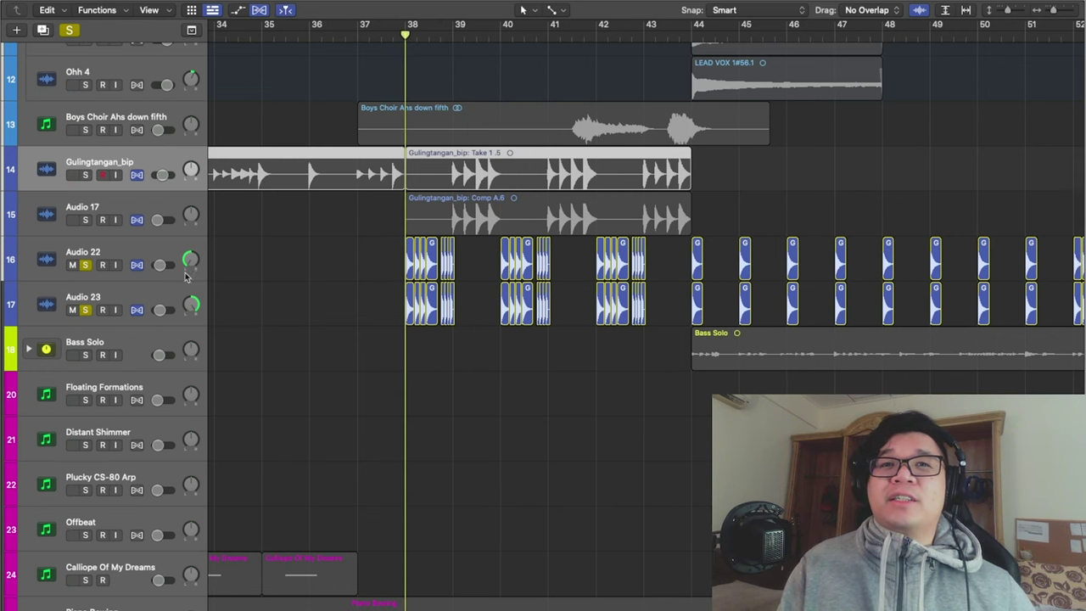
pyautogui.click(149, 261)
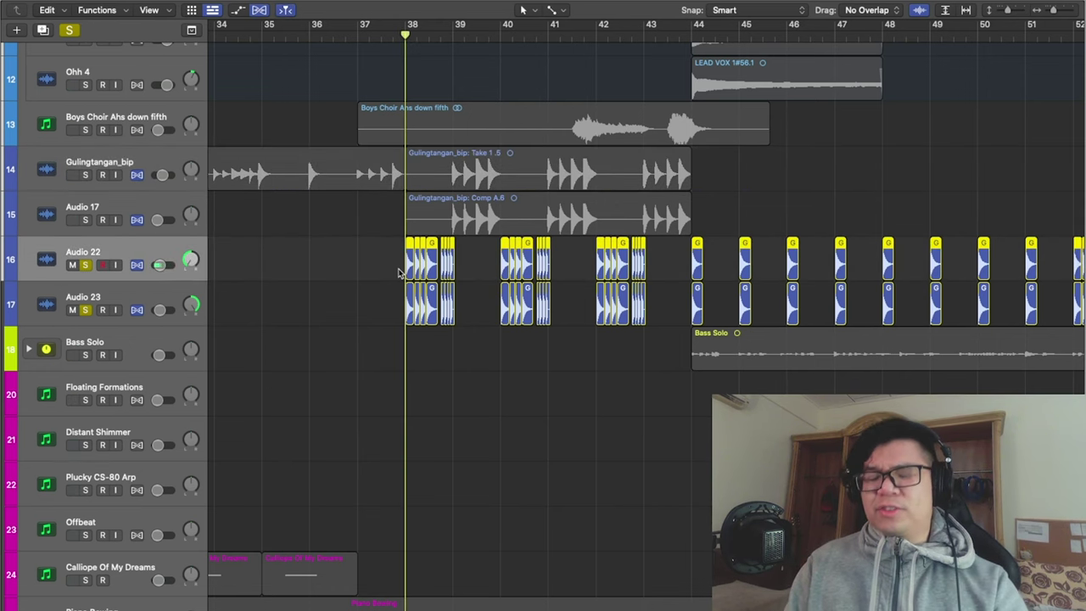
pyautogui.press('super+Right')
pyautogui.press('super+Right')
pyautogui.press('super+Up')
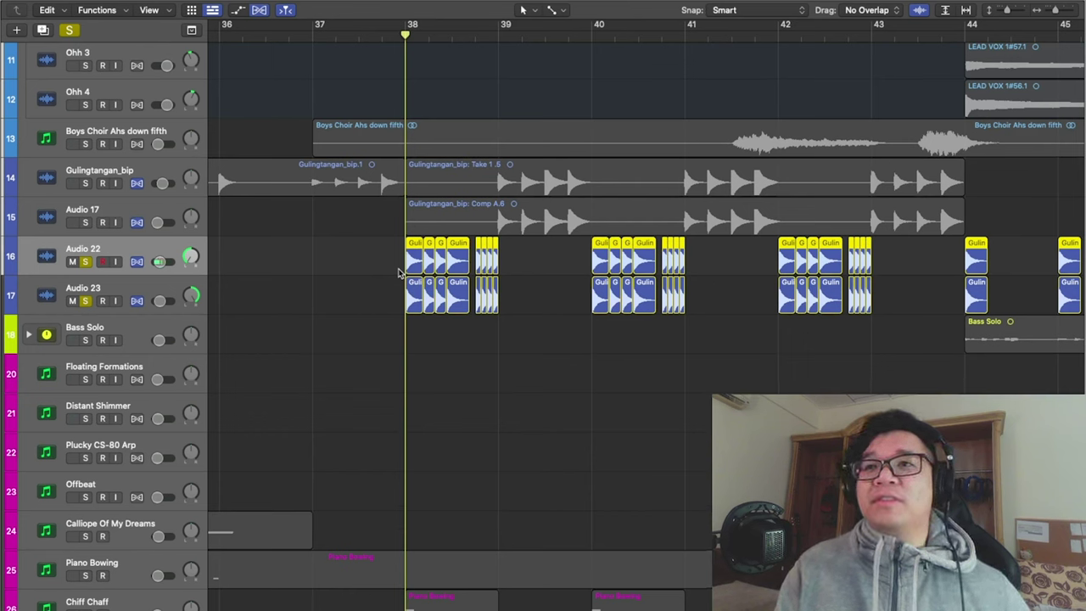
pyautogui.press('space')
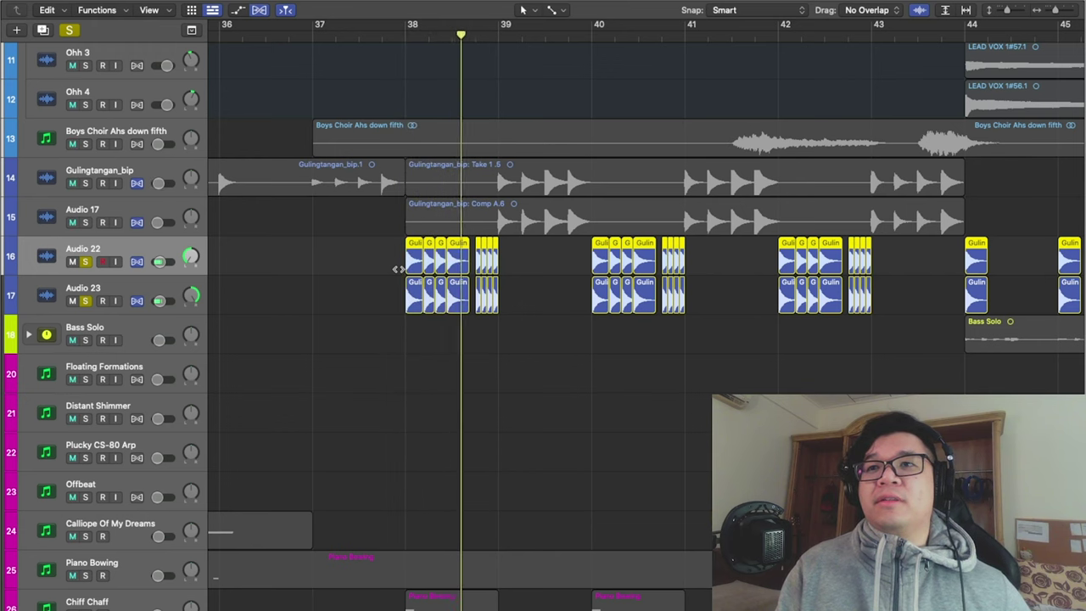
# - Unsolo Audio 22 and Audio 23, then zoom out to show more tracks
pyautogui.hscroll(5, 518, 325)
pyautogui.scroll(-2, 535, 339)
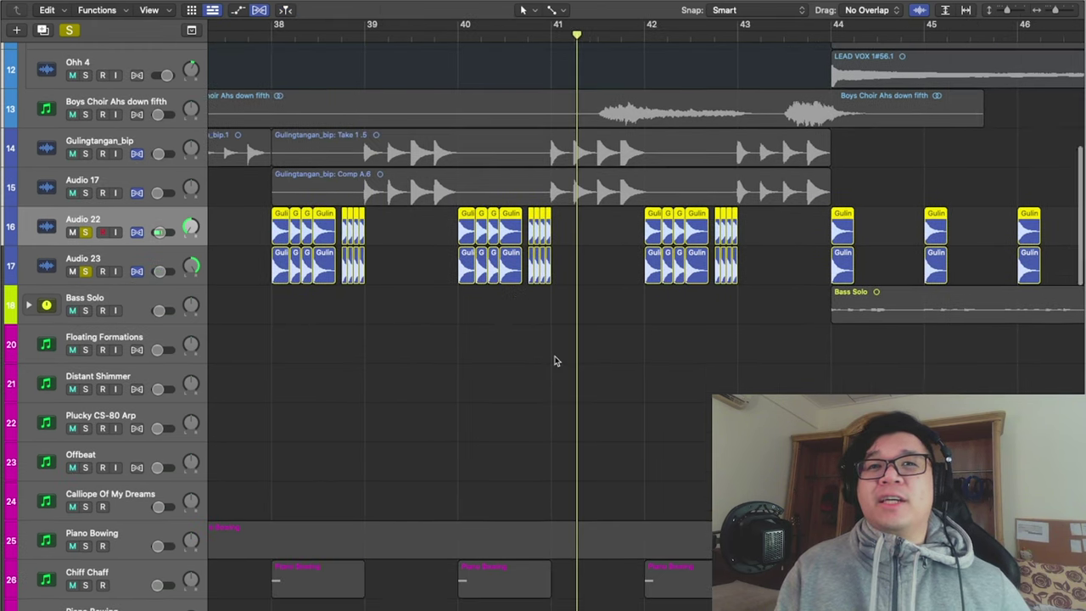
pyautogui.click(86, 233)
pyautogui.click(86, 271)
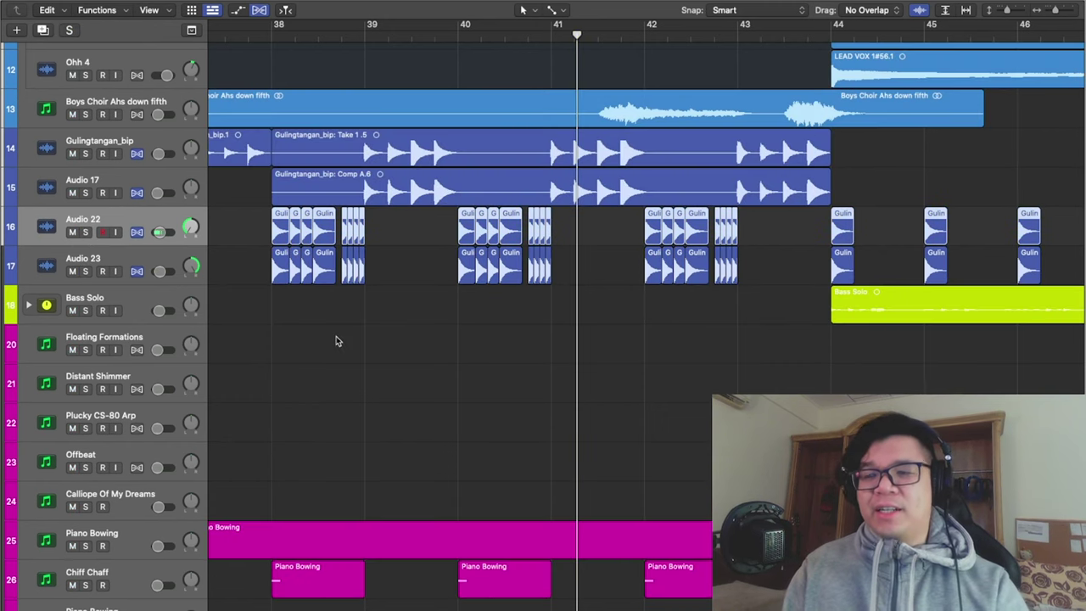
pyautogui.press('super+Up')
# - Zoom out and return the playhead to bar 13
pyautogui.press('super+Left')
pyautogui.press('super+Left')
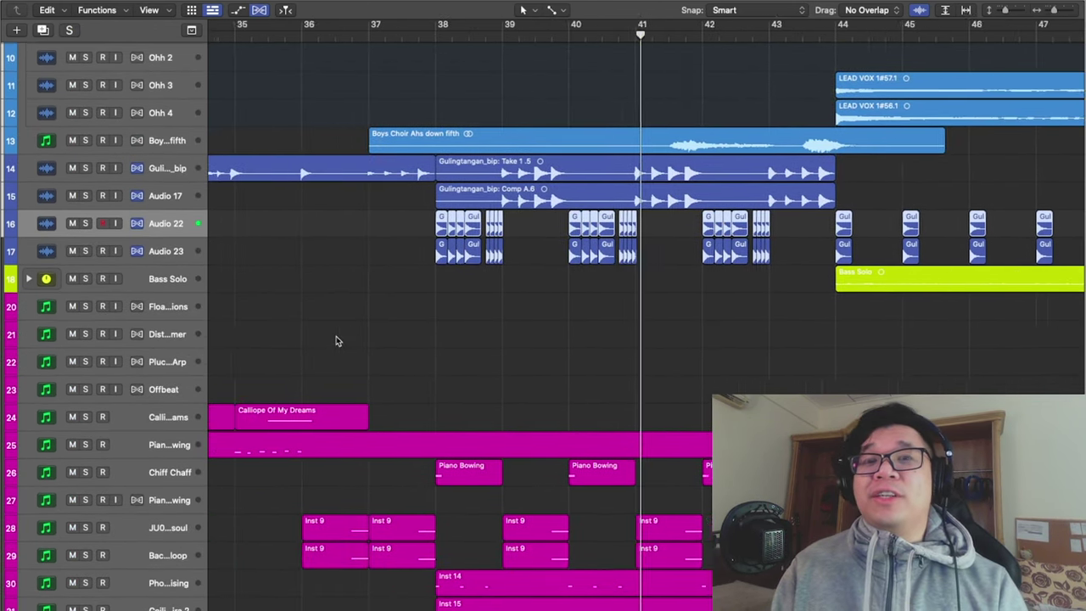
pyautogui.press('space')
pyautogui.press('super+Down')
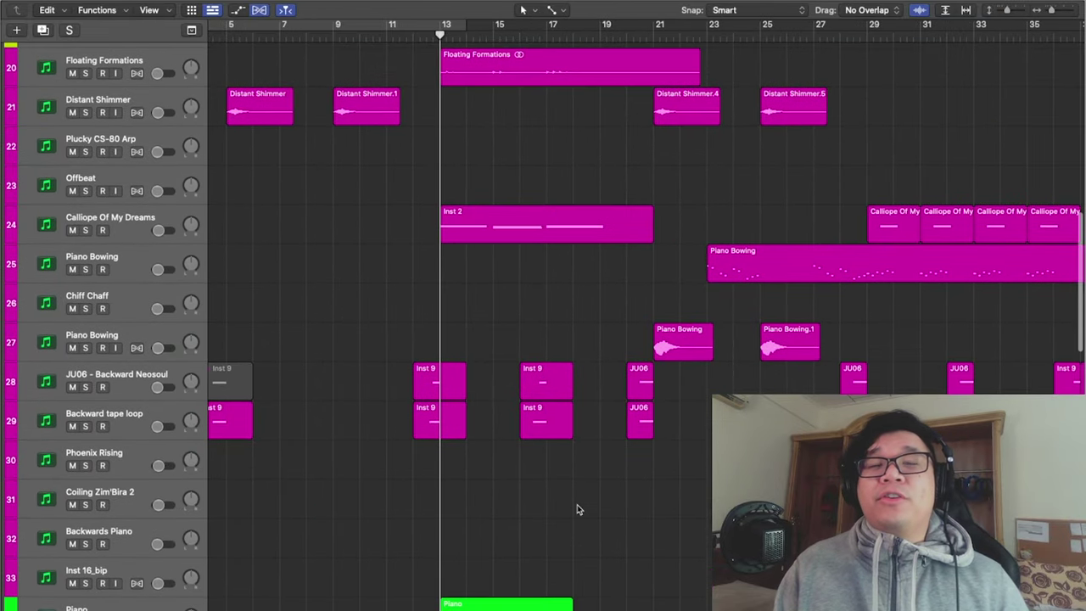
# - Scroll the Tracks area to bring Floating Formations and Distant Shimmer into view
pyautogui.hscroll(-2, 577, 509)
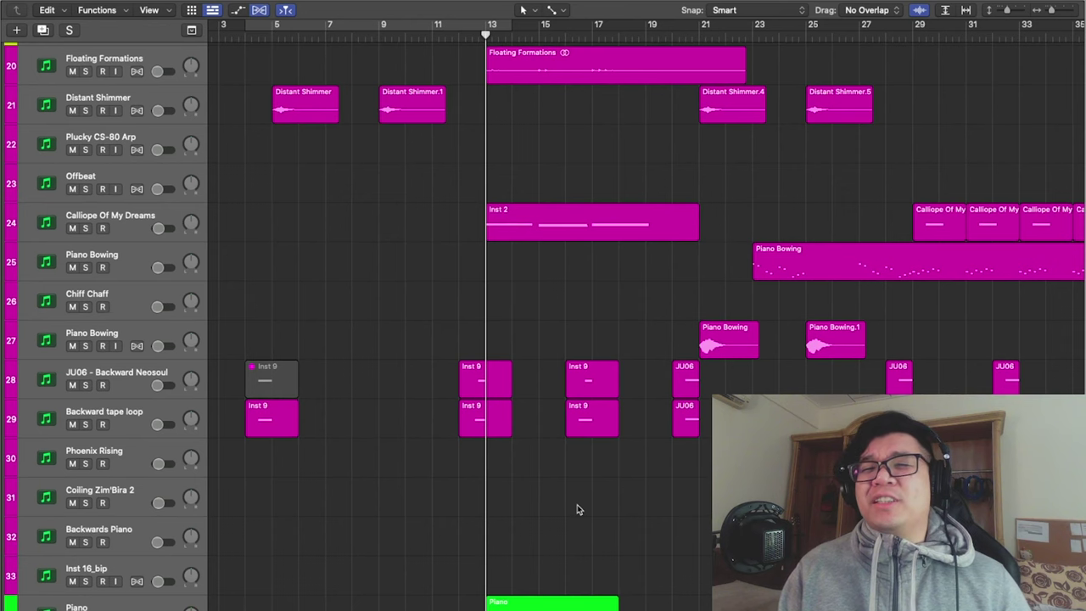
pyautogui.hscroll(2, 577, 510)
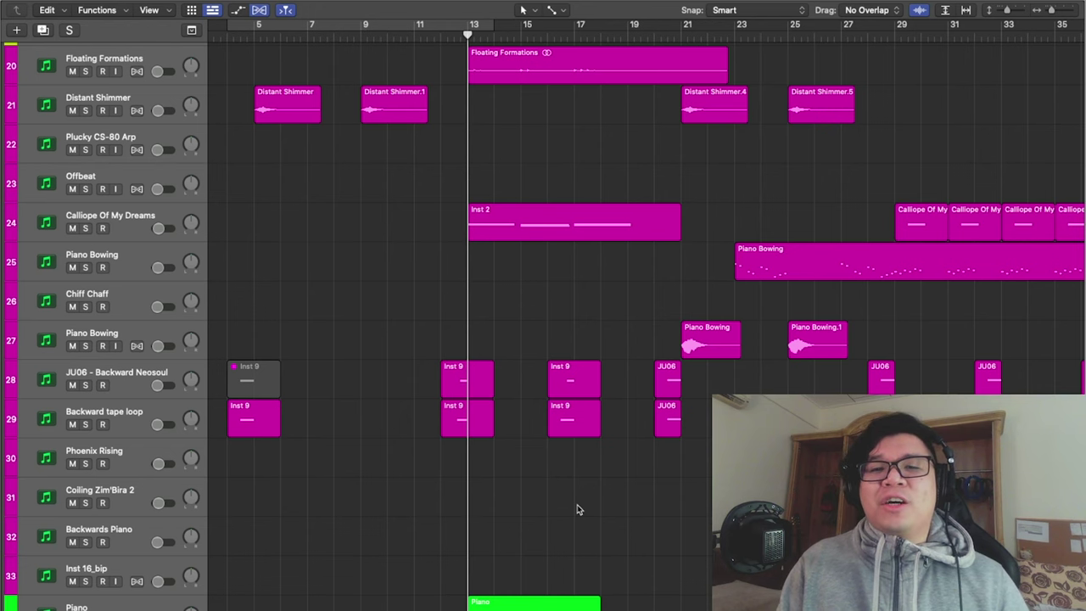
pyautogui.hscroll(-5, 577, 509)
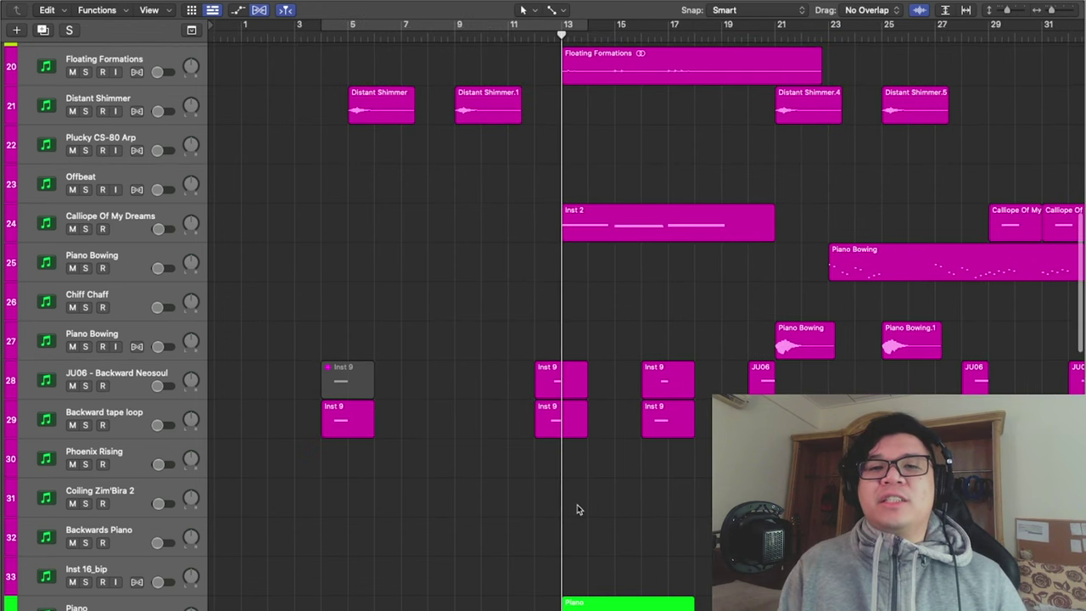
pyautogui.scroll(8, 577, 509)
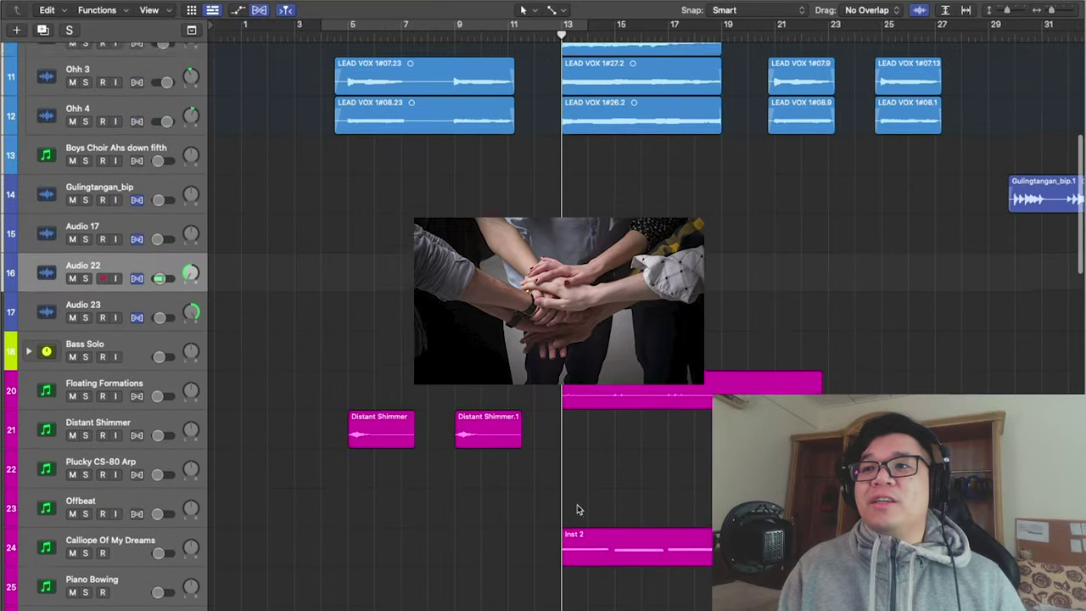
pyautogui.scroll(-7, 577, 509)
pyautogui.hscroll(6, 577, 509)
pyautogui.hscroll(5, 537, 385)
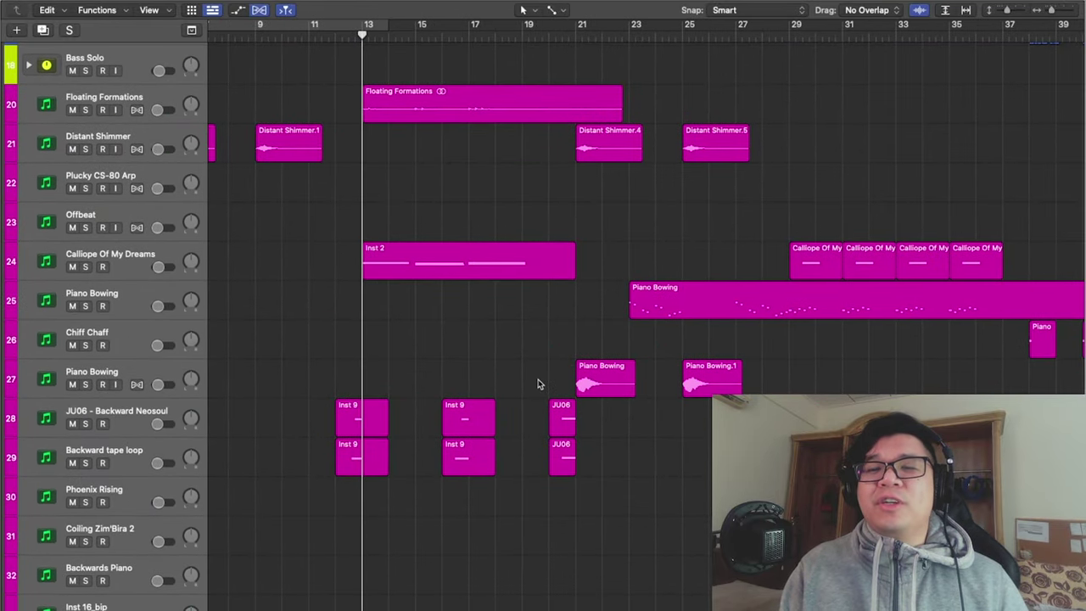
pyautogui.scroll(-10, 538, 385)
pyautogui.scroll(5, 479, 313)
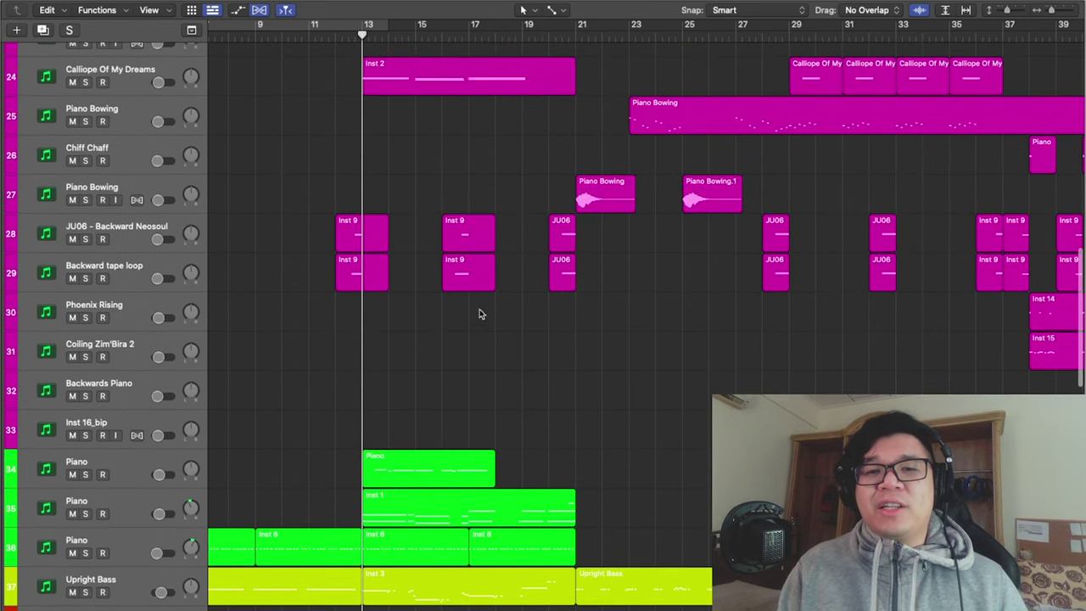
pyautogui.scroll(7, 479, 313)
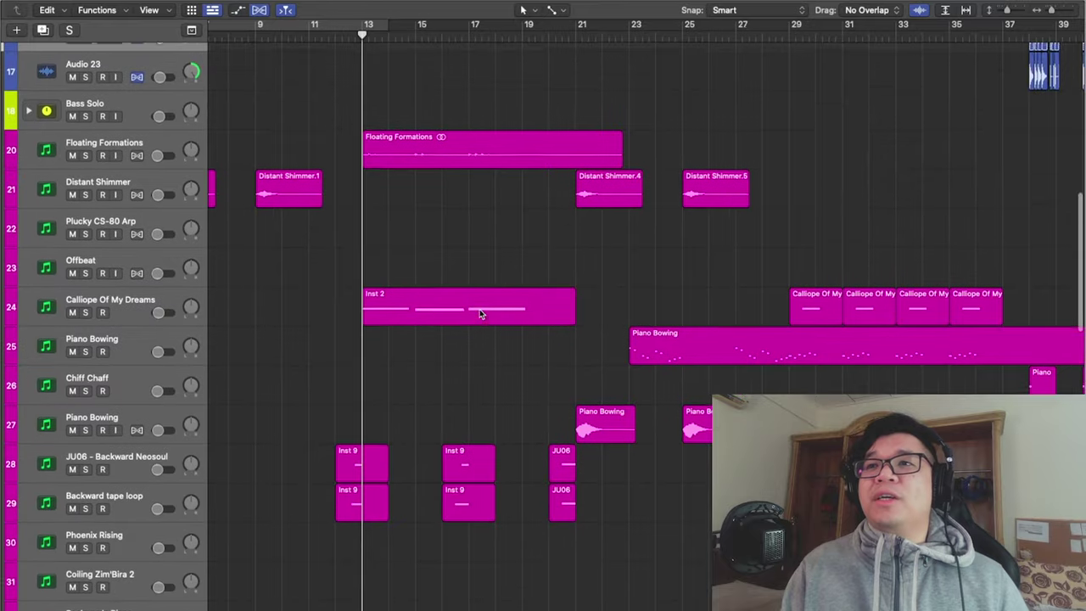
# - Solo Distant Shimmer, play it briefly, then stop and unsolo it
pyautogui.click(85, 198)
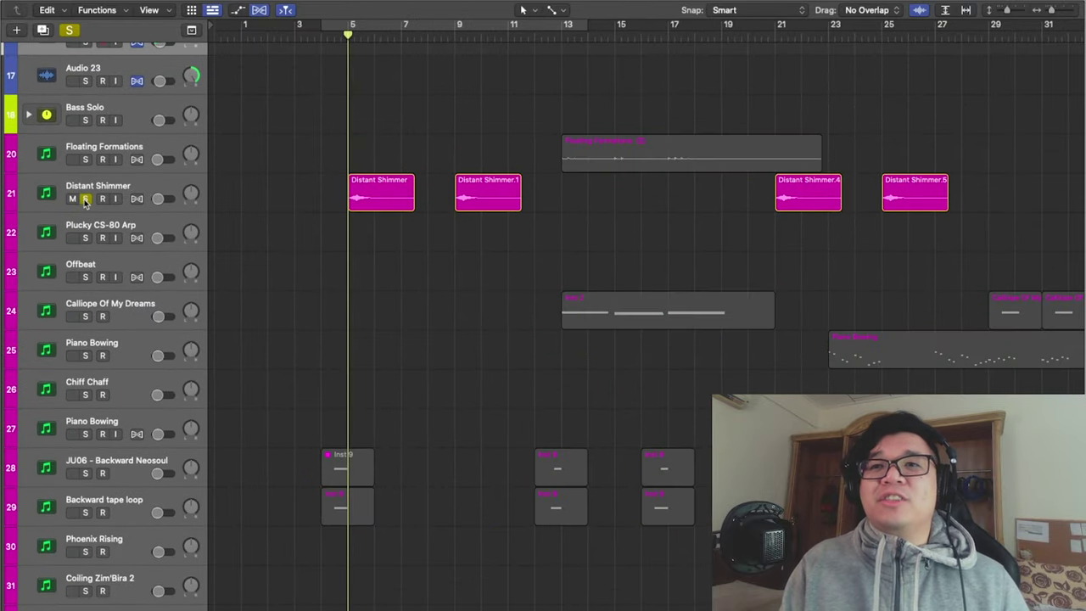
pyautogui.press('space')
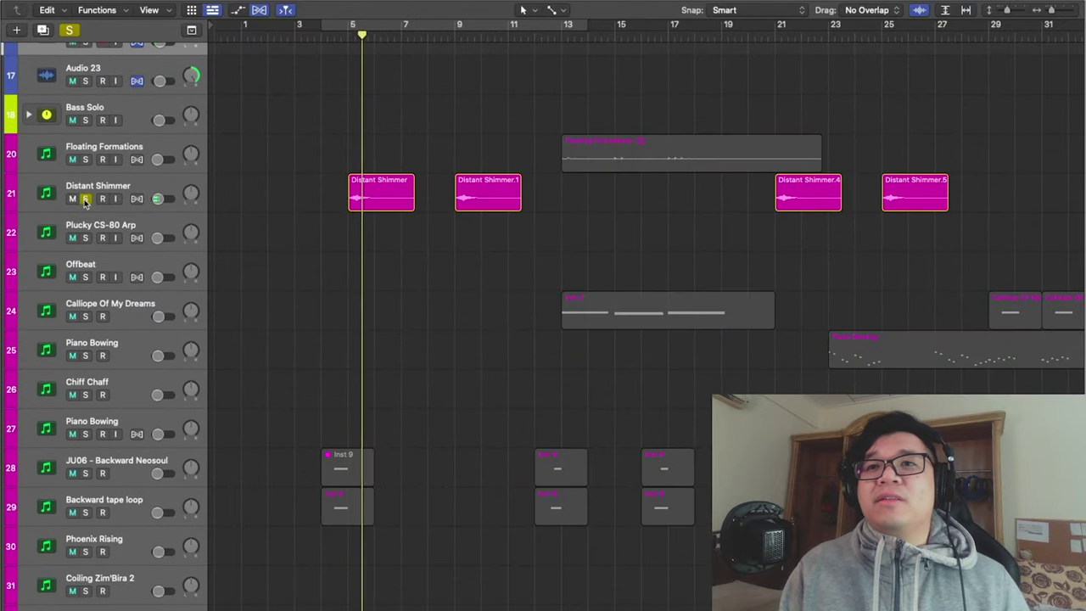
pyautogui.press('space')
pyautogui.click(85, 199)
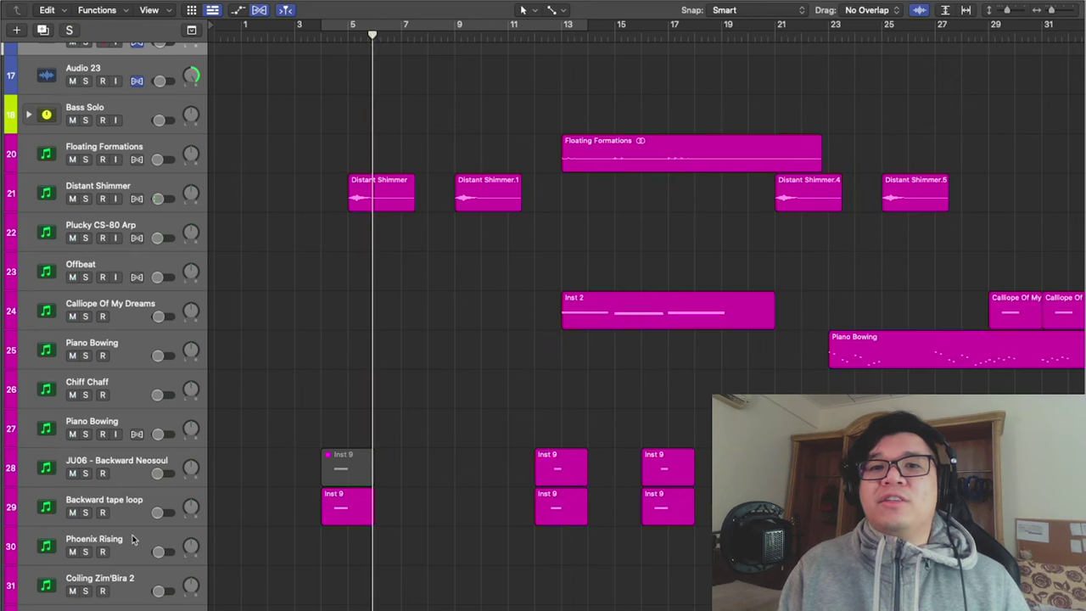
# - Solo Backward tape loop, switch the solo to JU06, then briefly solo Inst 16_bip
pyautogui.click(85, 513)
pyautogui.scroll(-4, 85, 512)
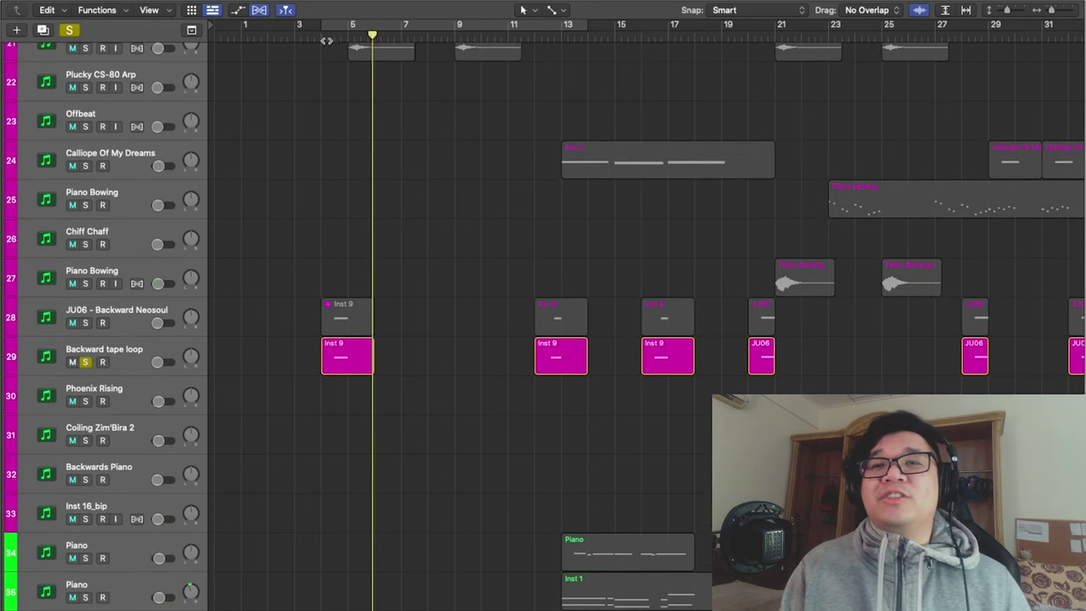
pyautogui.click(322, 38)
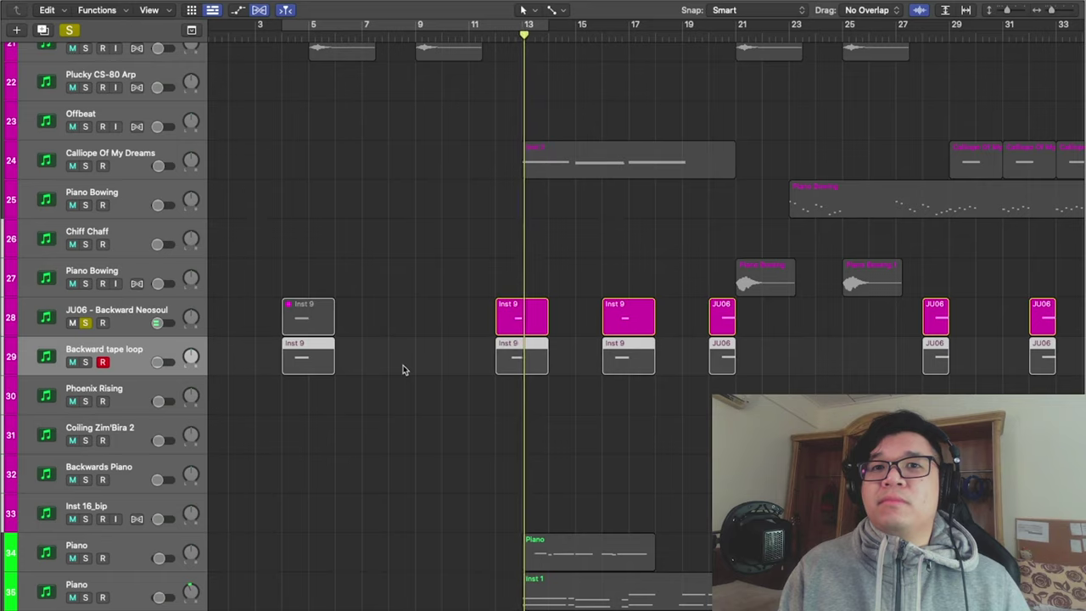
pyautogui.hscroll(4, 640, 245)
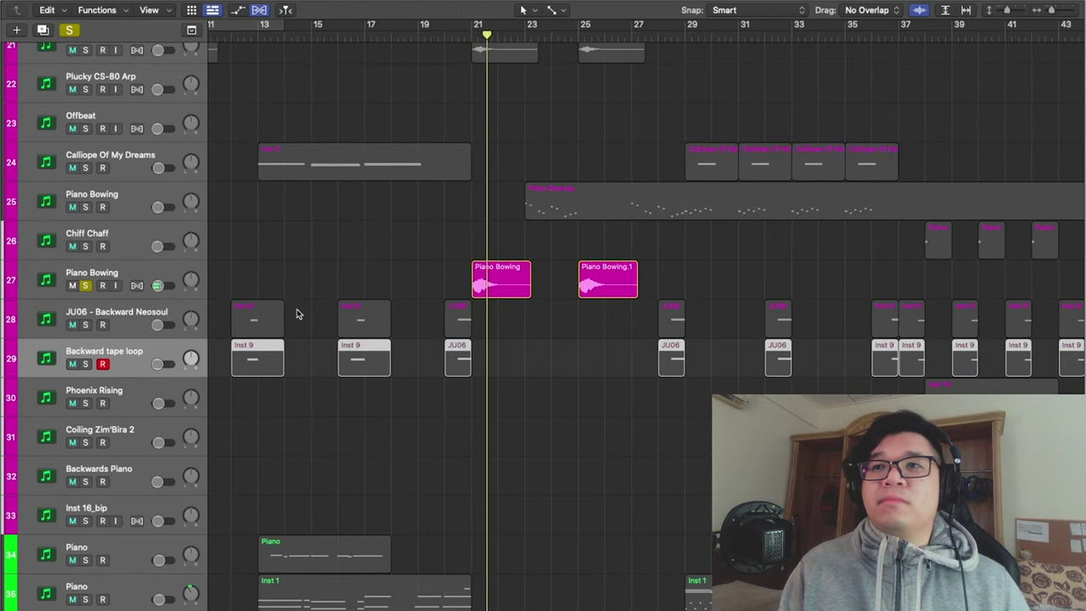
pyautogui.scroll(-2, 86, 364)
pyautogui.click(86, 442)
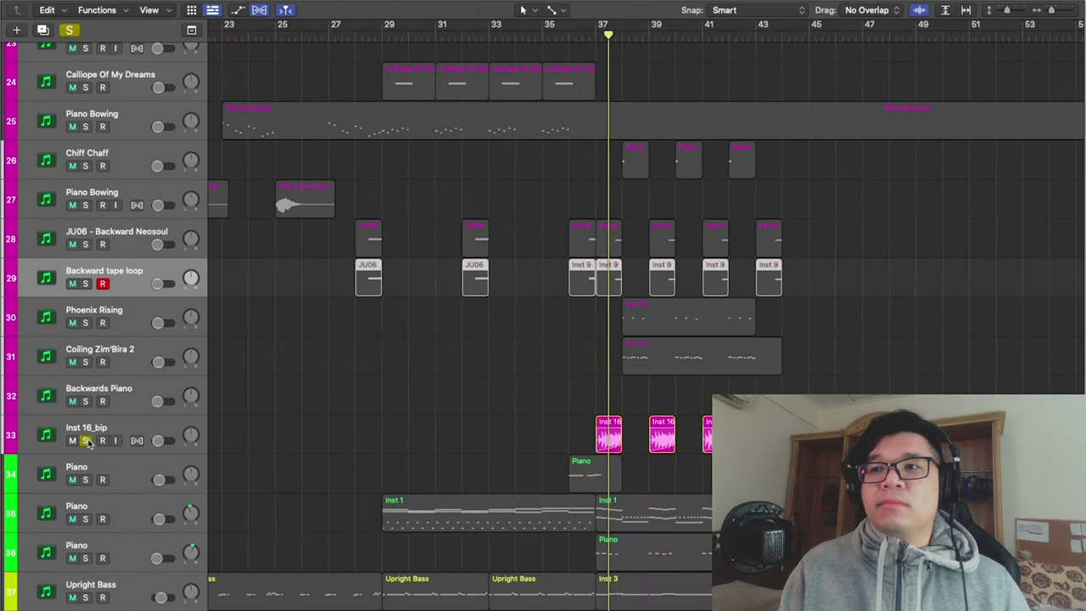
pyautogui.click(87, 442)
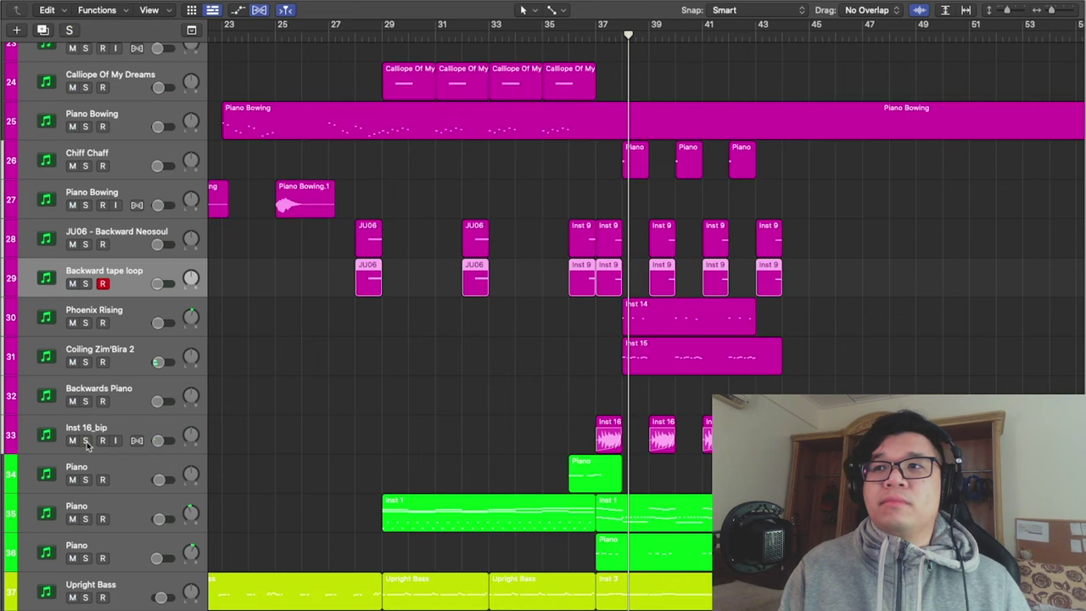
# - Scroll back and solo the JU06 - Backward Neosoul track with the S key
pyautogui.scroll(2, 504, 230)
pyautogui.hscroll(-6, 504, 230)
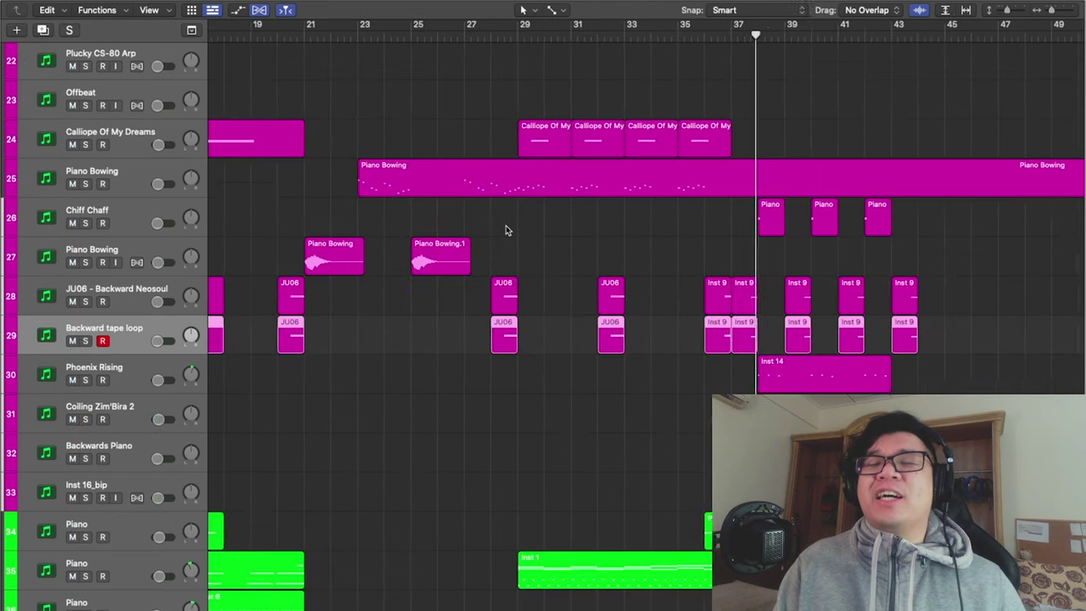
pyautogui.hscroll(-10, 88, 188)
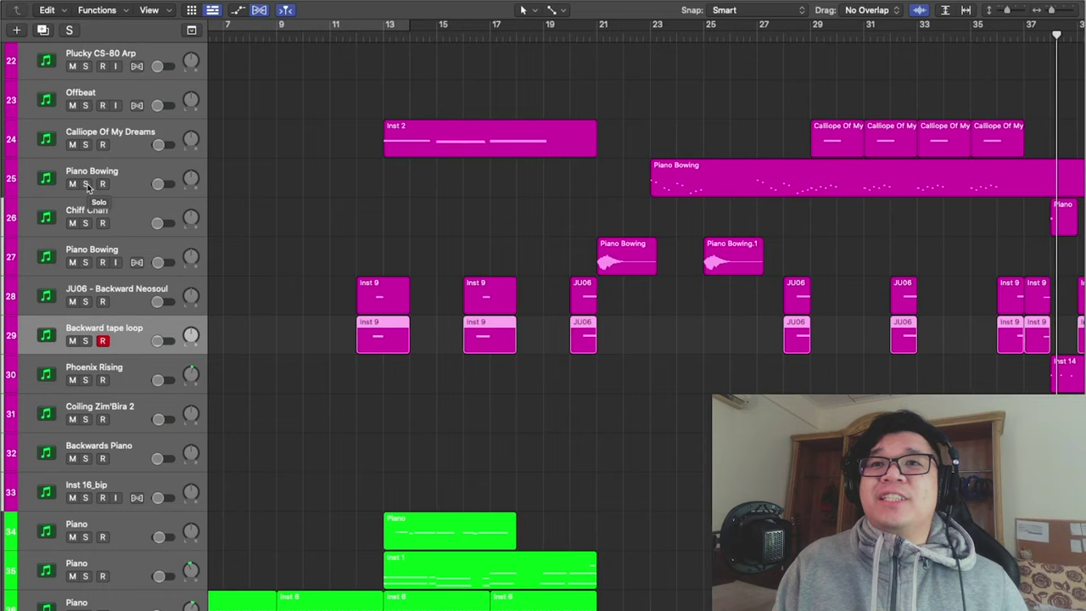
pyautogui.hscroll(12, 405, 235)
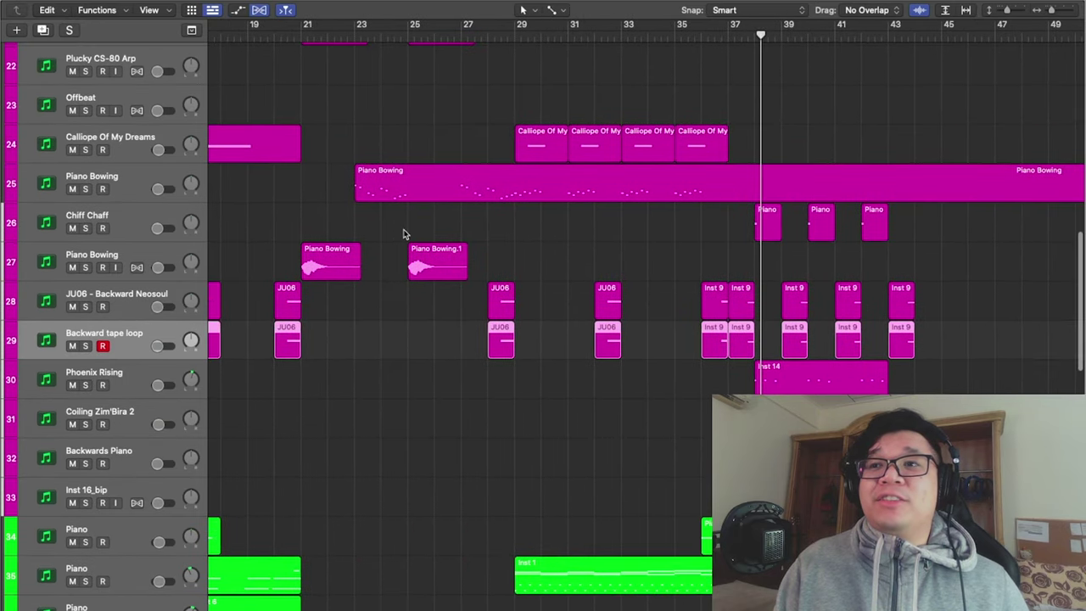
pyautogui.press('s')
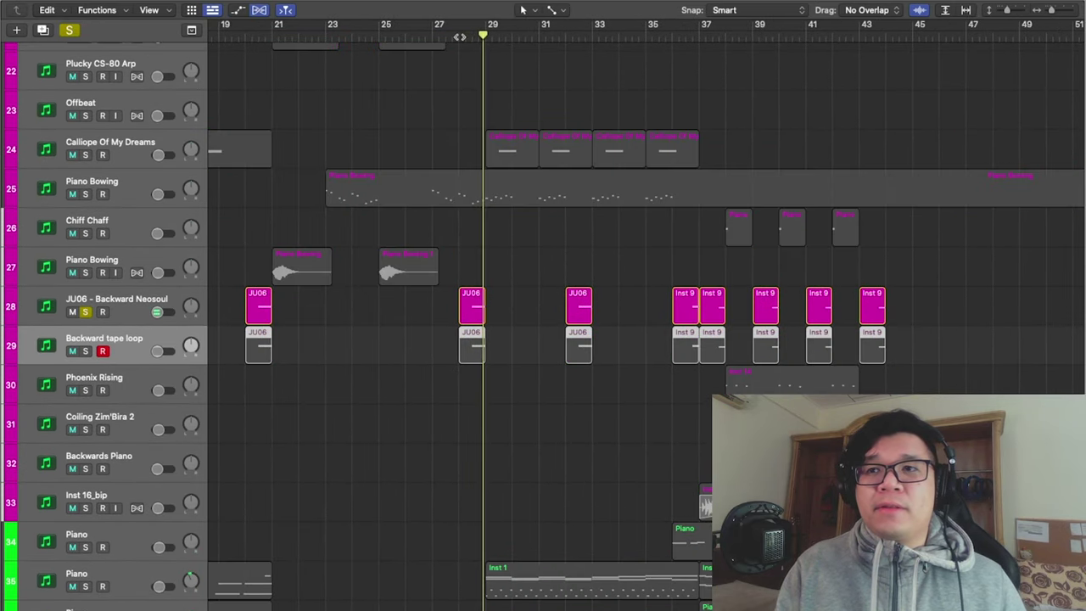
# - Solo Calliope Of My Dreams, play it from bar 13, then unsolo it
pyautogui.scroll(5, 550, 374)
pyautogui.click(550, 374)
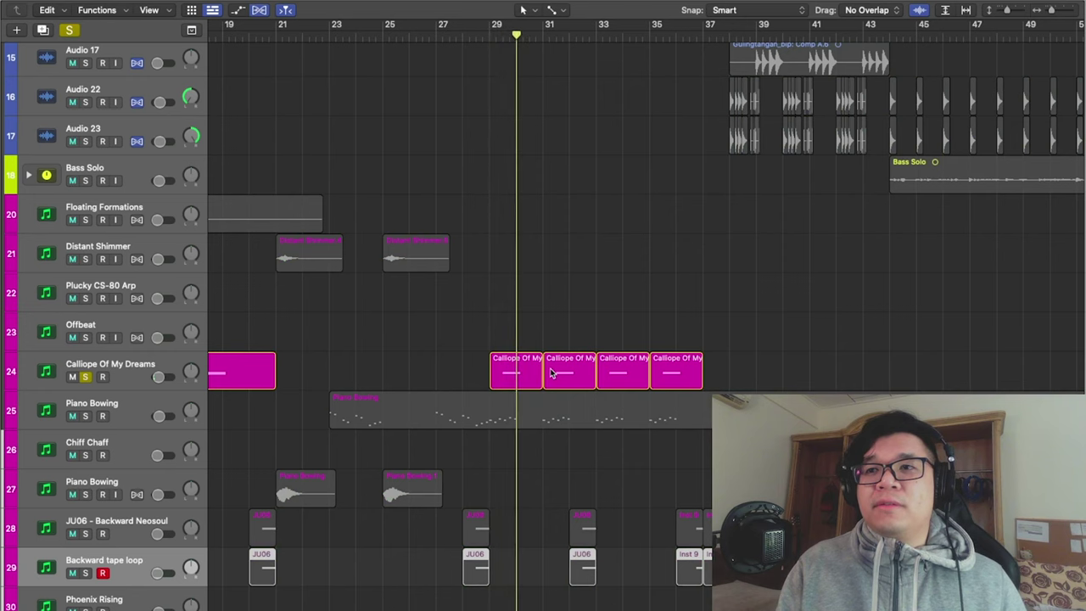
pyautogui.press('space')
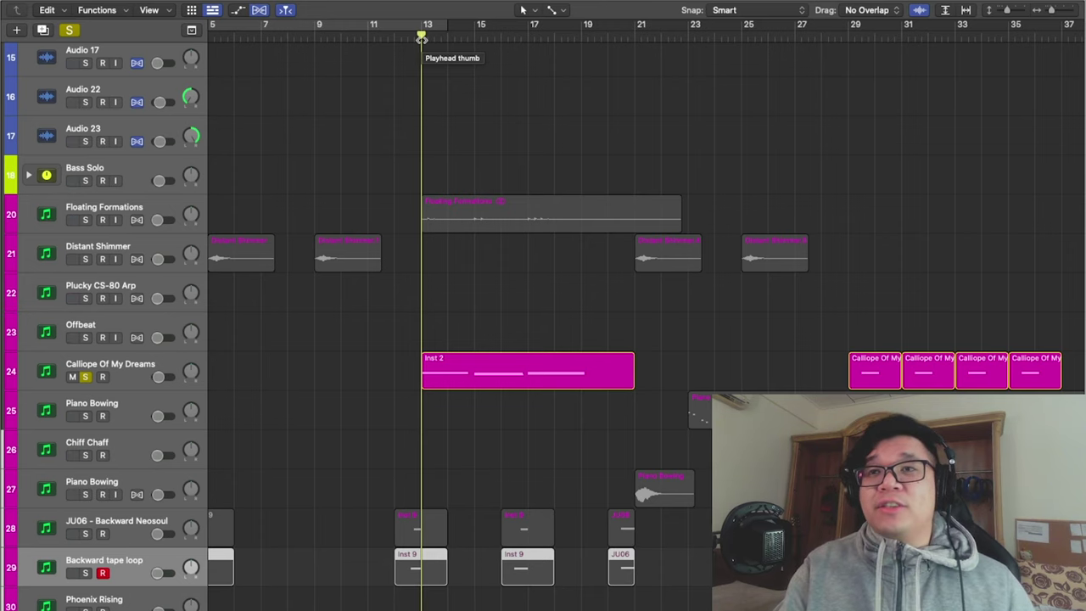
pyautogui.press('space')
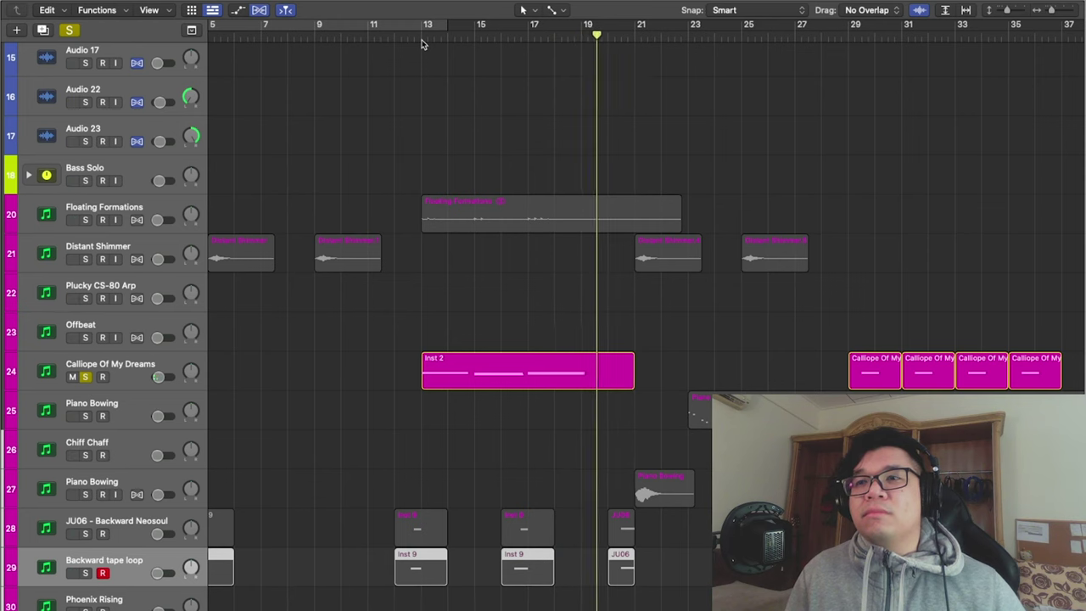
pyautogui.click(85, 376)
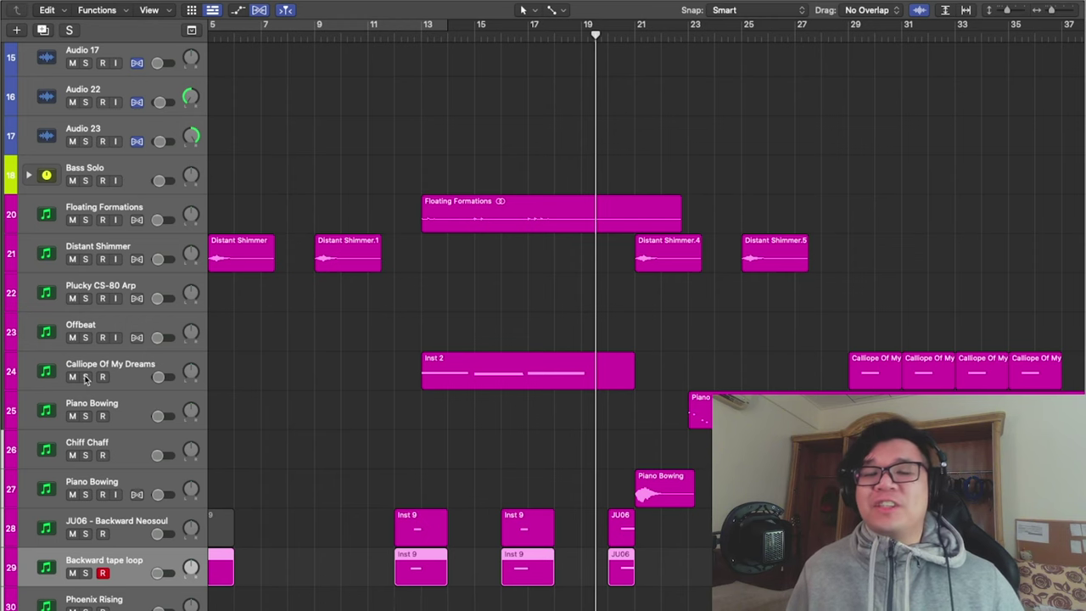
pyautogui.scroll(-3, 275, 272)
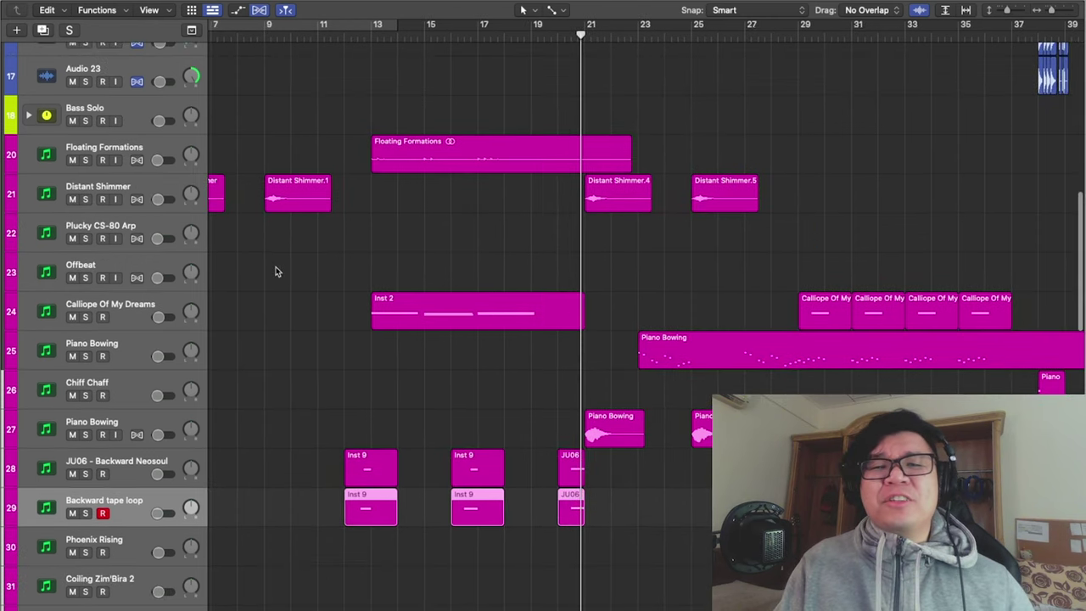
pyautogui.hscroll(1, 337, 377)
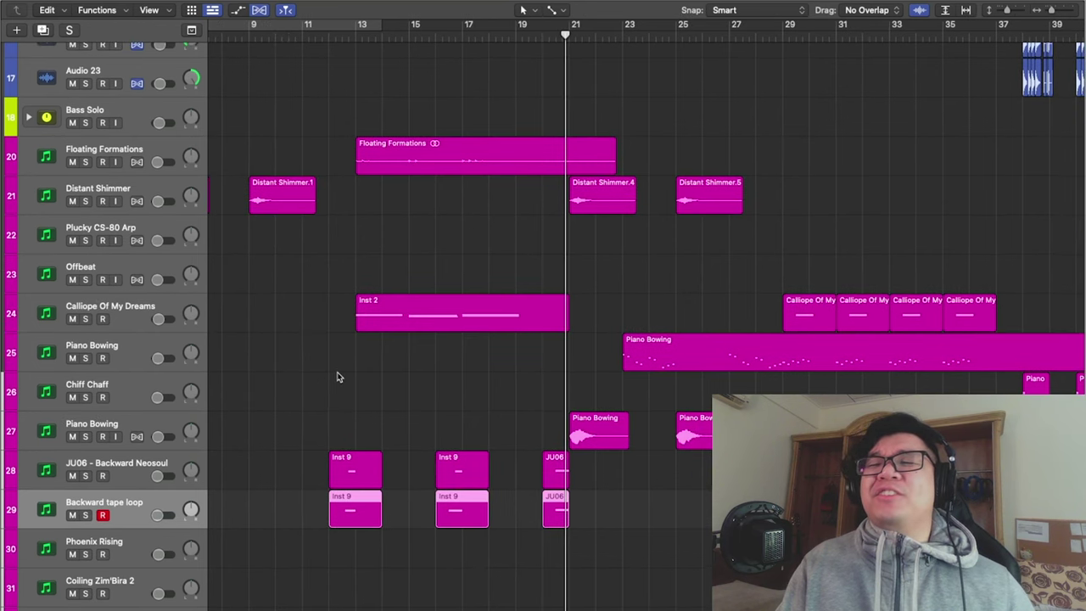
# - Solo Piano Bowing and move the playhead later in the song
pyautogui.scroll(-1, 255, 348)
pyautogui.click(85, 316)
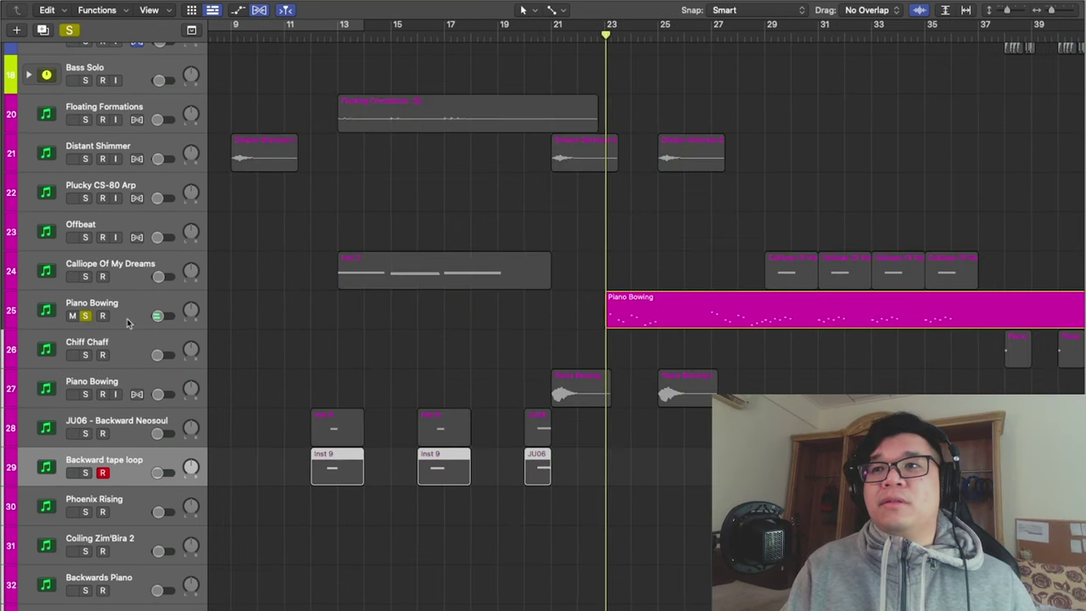
pyautogui.hscroll(5, 221, 325)
pyautogui.hscroll(8, 220, 325)
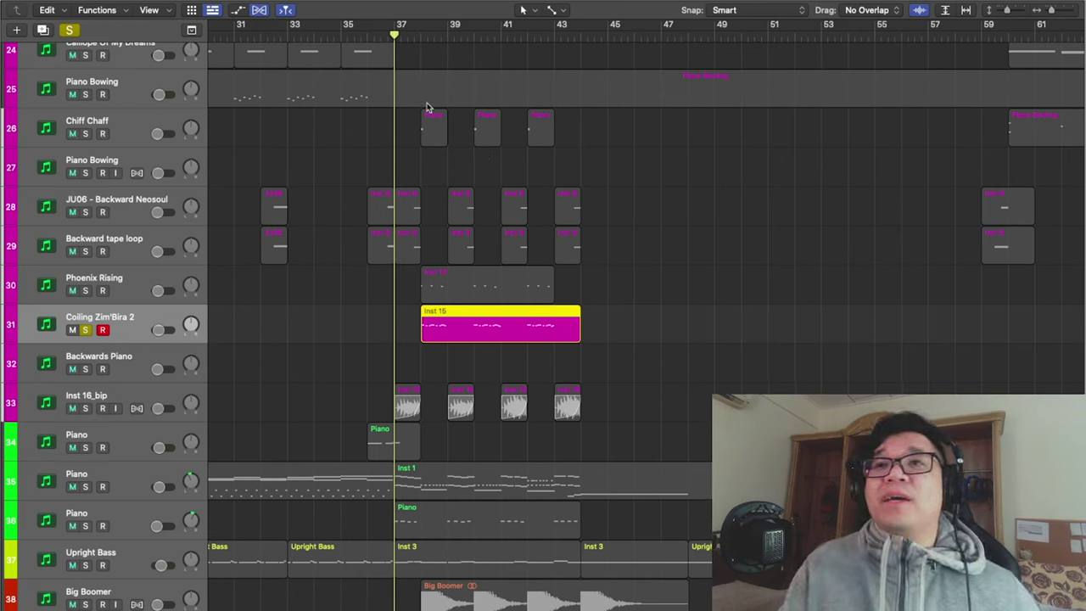
pyautogui.click(418, 145)
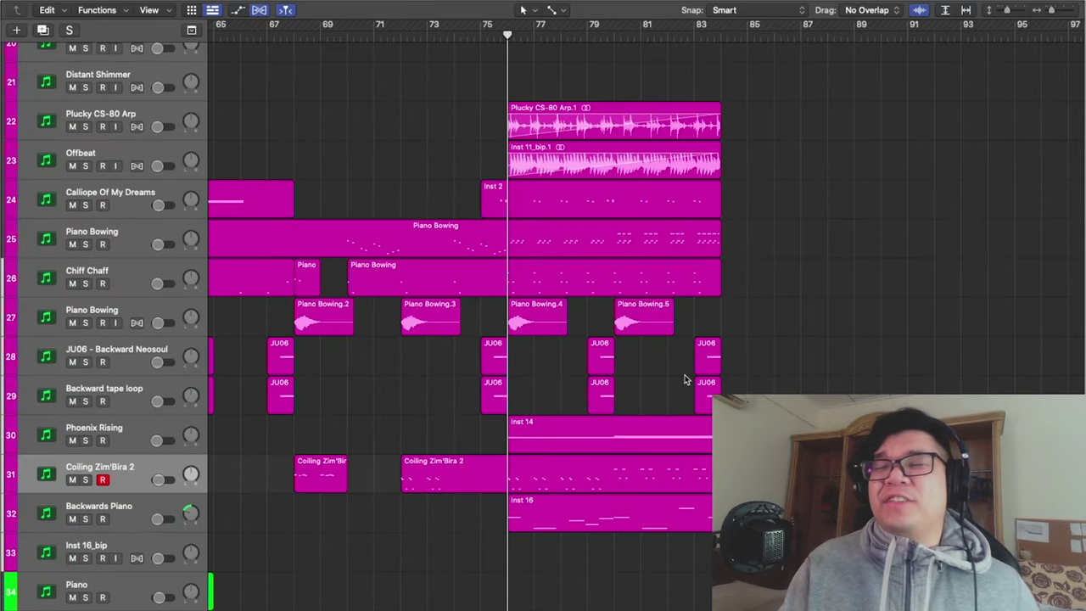
# - Solo Plucky CS-80 Arp and Offbeat and play them together
pyautogui.hscroll(2, 686, 379)
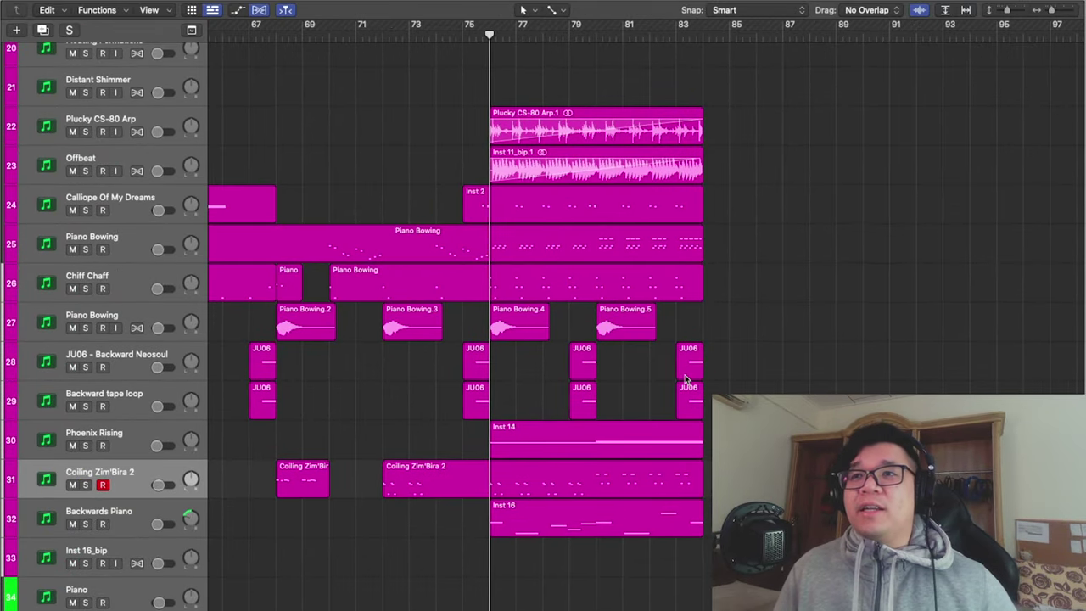
pyautogui.hscroll(3, 685, 379)
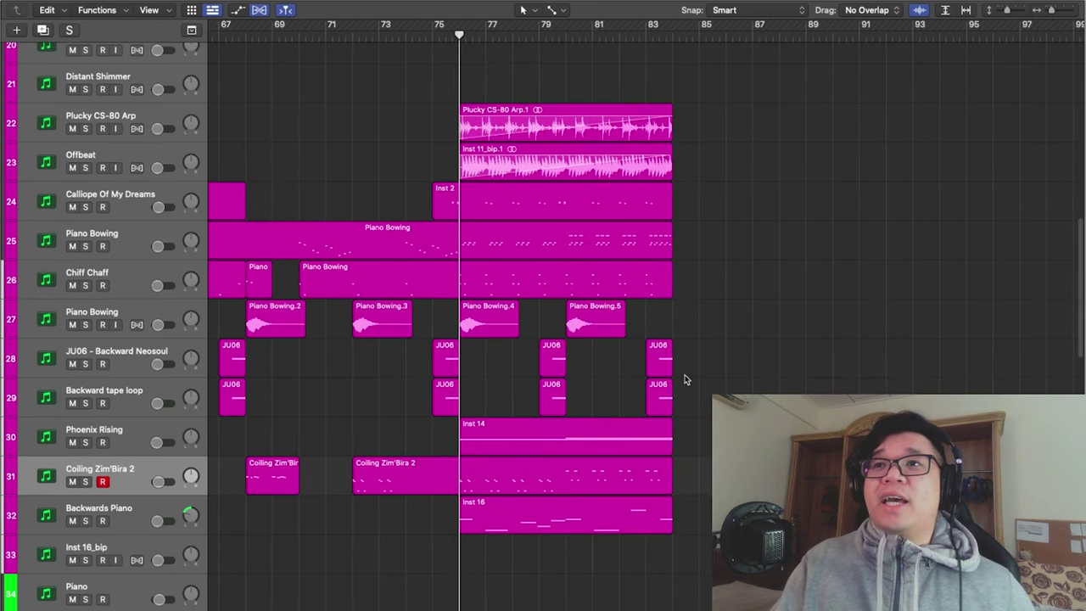
pyautogui.scroll(1, 117, 145)
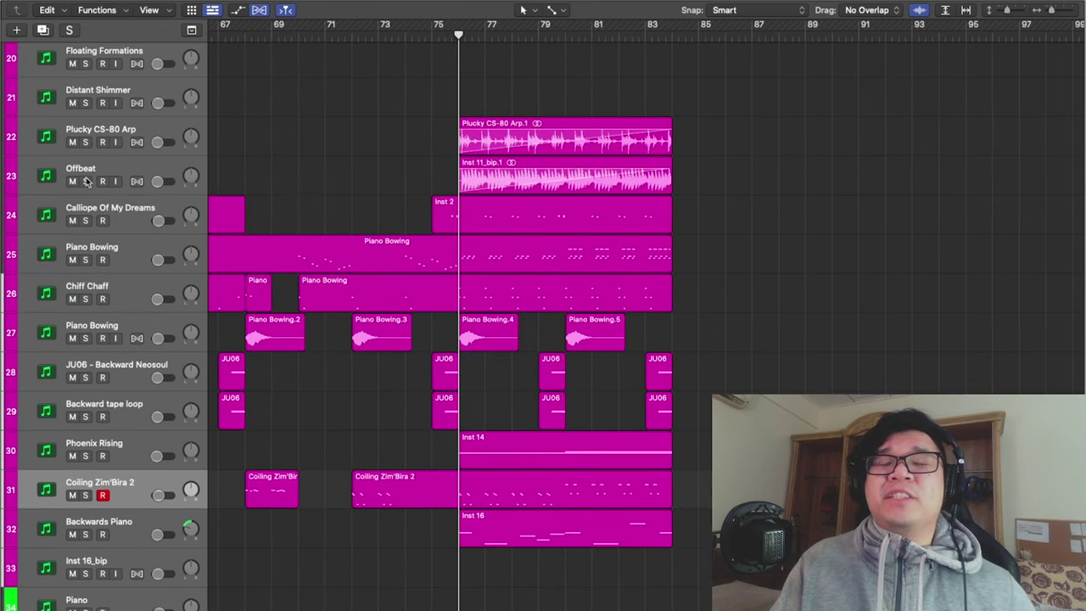
pyautogui.click(85, 142)
pyautogui.click(86, 180)
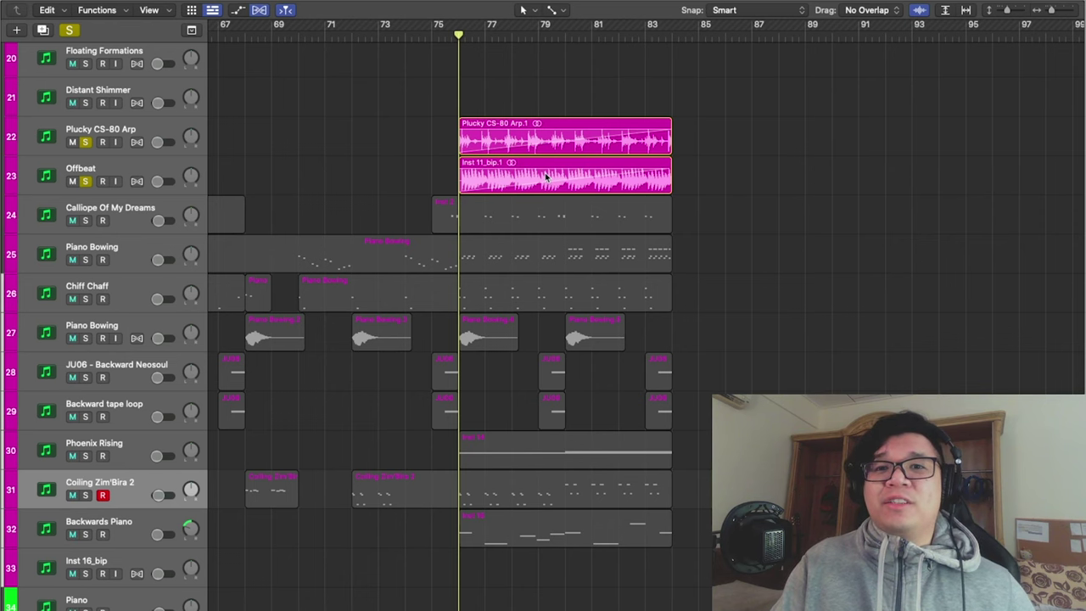
pyautogui.press('space')
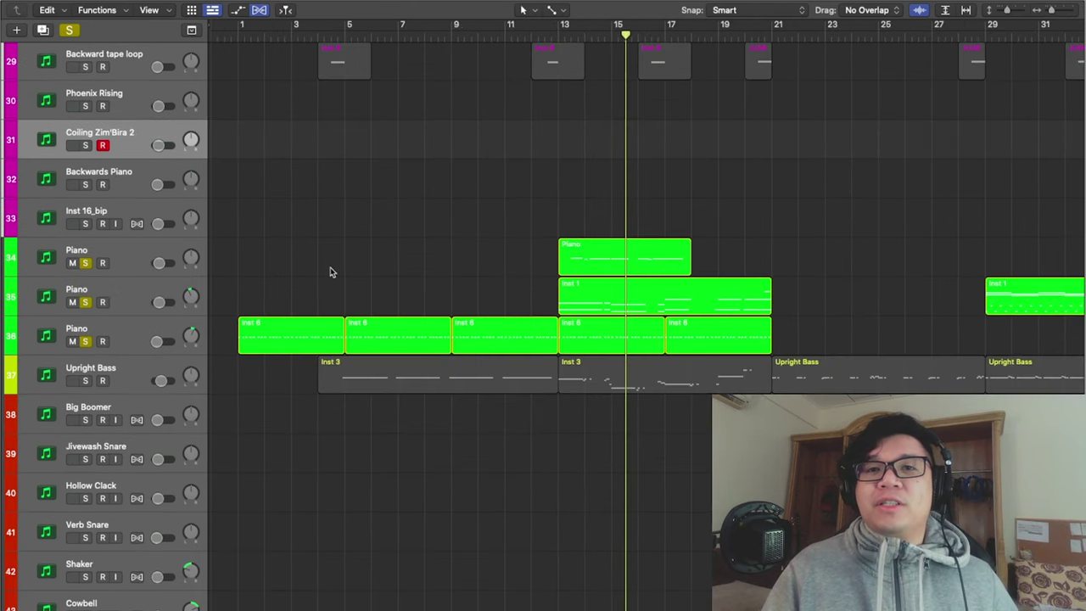
# - Select the bottom Piano track and unsolo the middle and upper Piano tracks
pyautogui.hscroll(2, 332, 273)
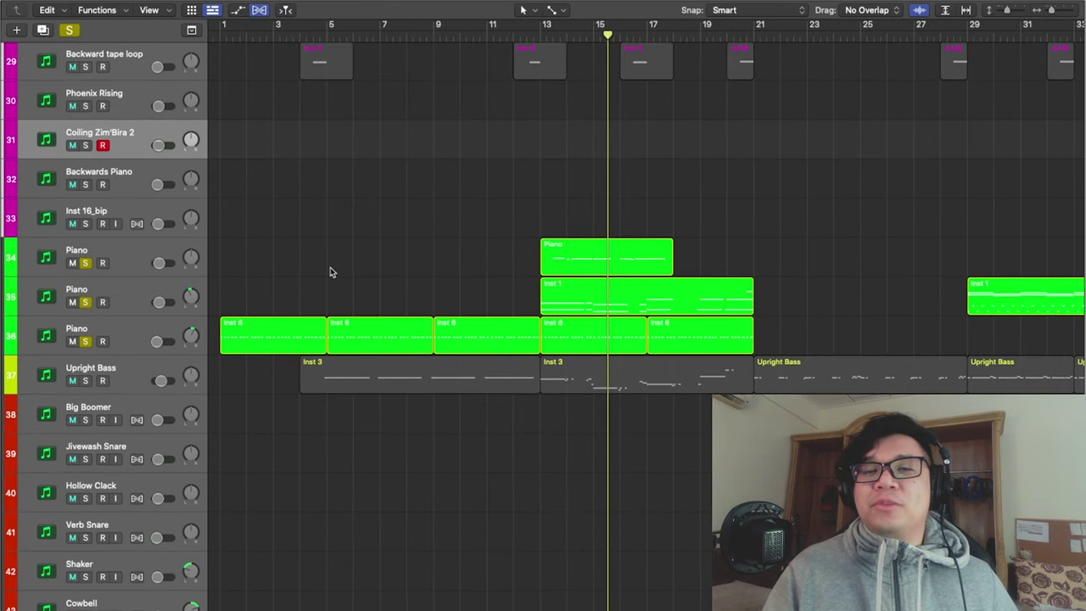
pyautogui.hscroll(-2, 332, 273)
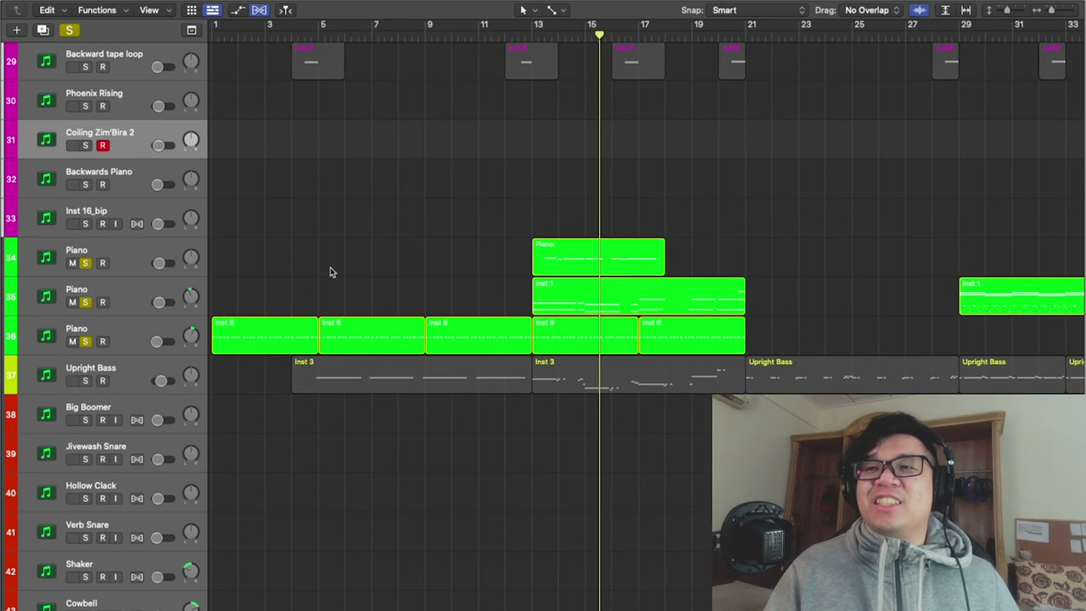
pyautogui.hscroll(1, 332, 272)
pyautogui.hscroll(-1, 360, 273)
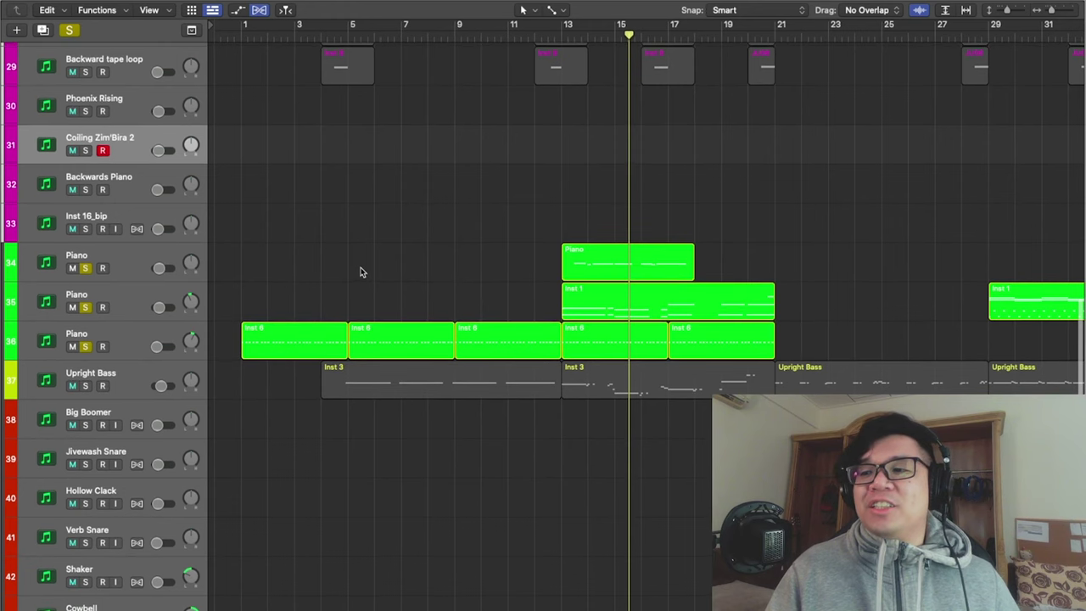
pyautogui.scroll(-1, 360, 272)
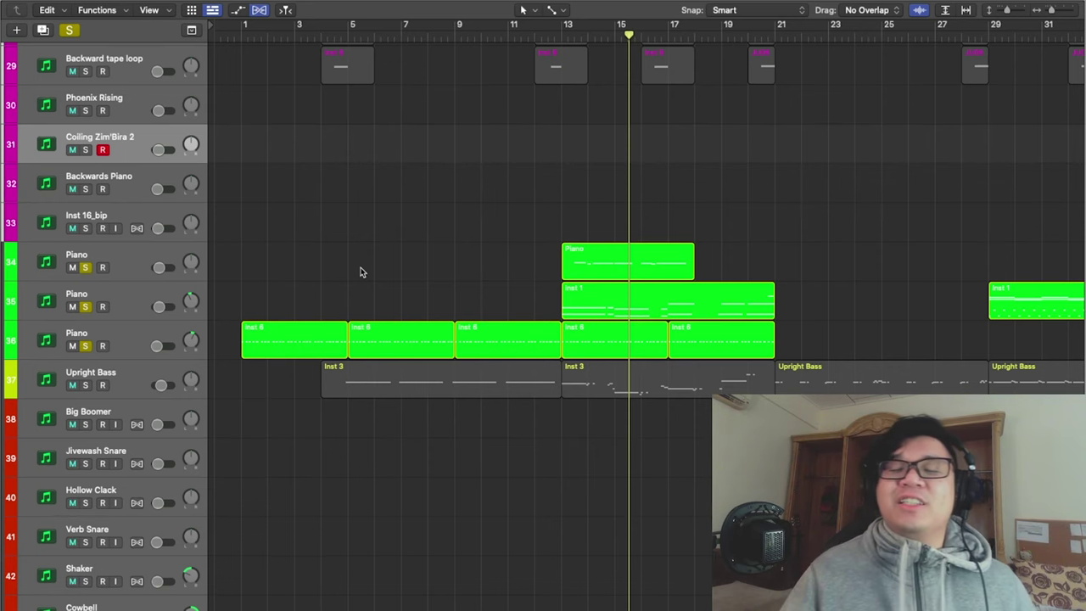
pyautogui.click(154, 333)
pyautogui.moveTo(100, 283)
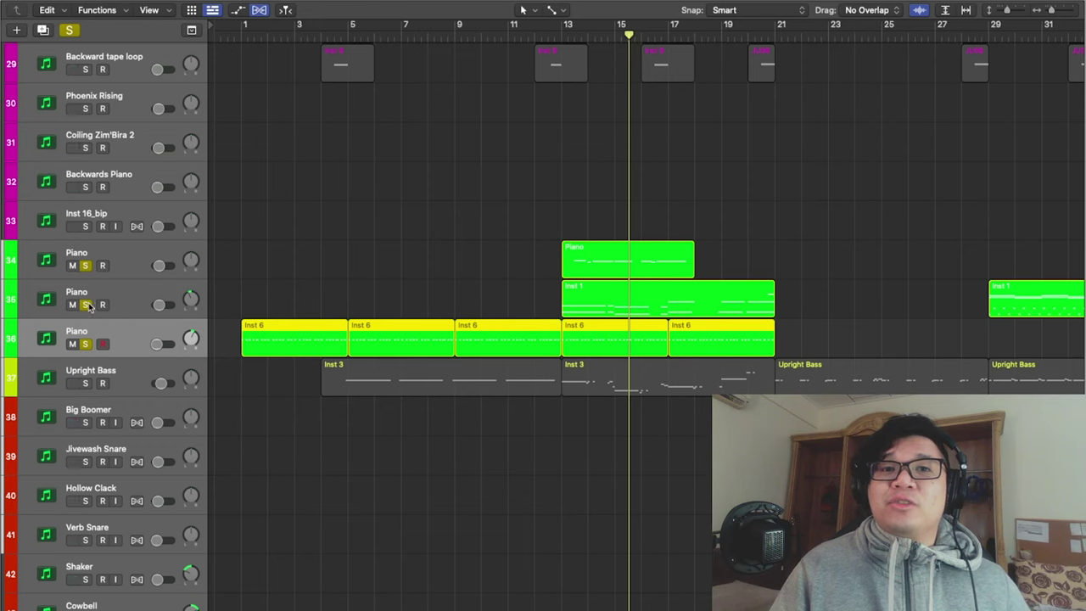
pyautogui.click(85, 304)
pyautogui.click(84, 265)
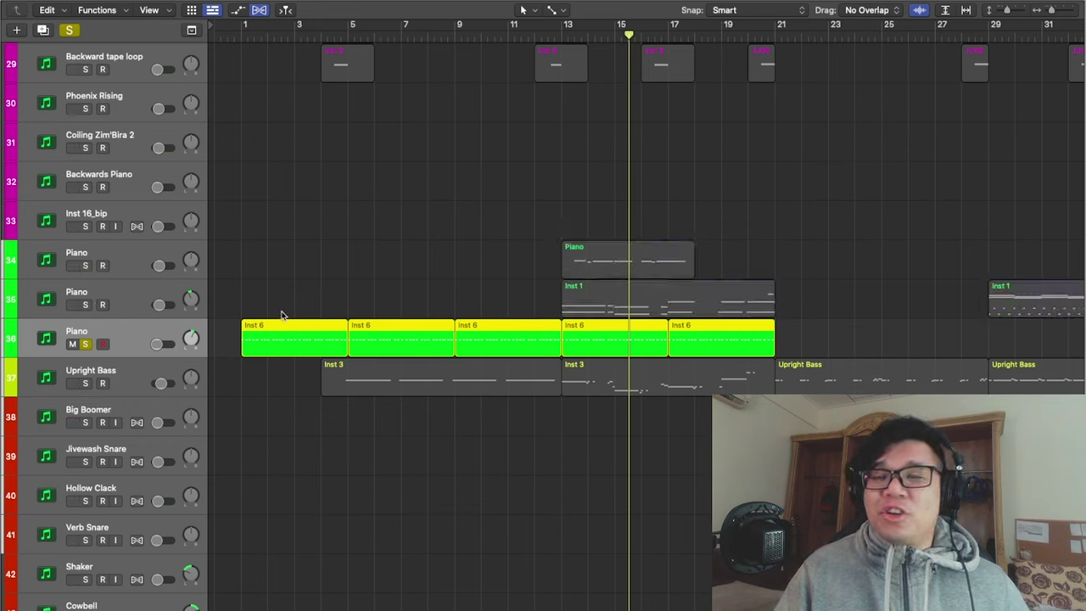
# - Play Piano track 36 from the song start, then from bar 37
pyautogui.click(242, 36)
pyautogui.press('space')
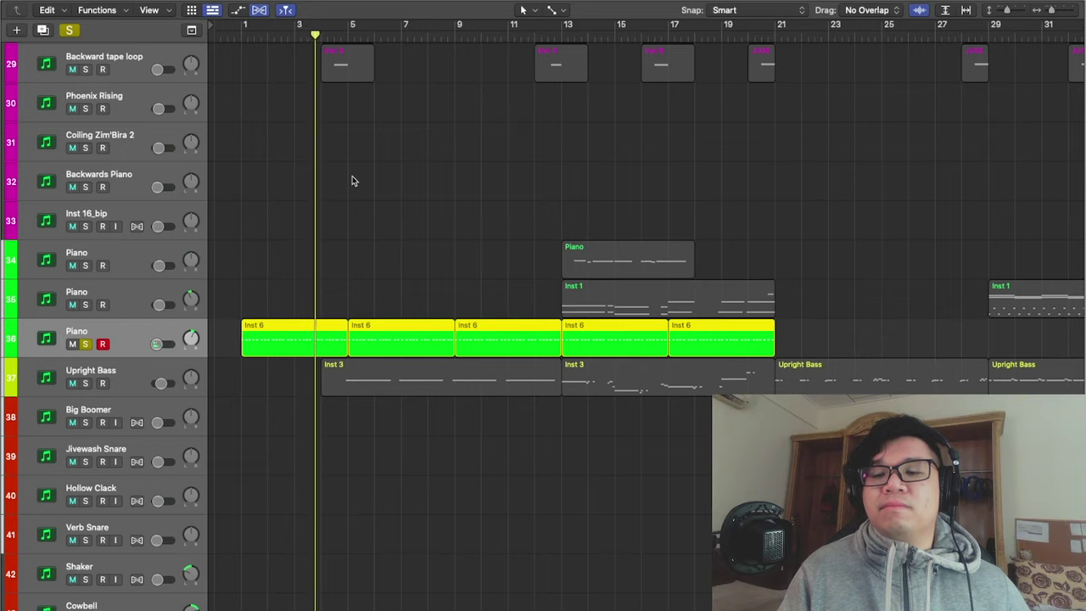
pyautogui.hscroll(15, 353, 180)
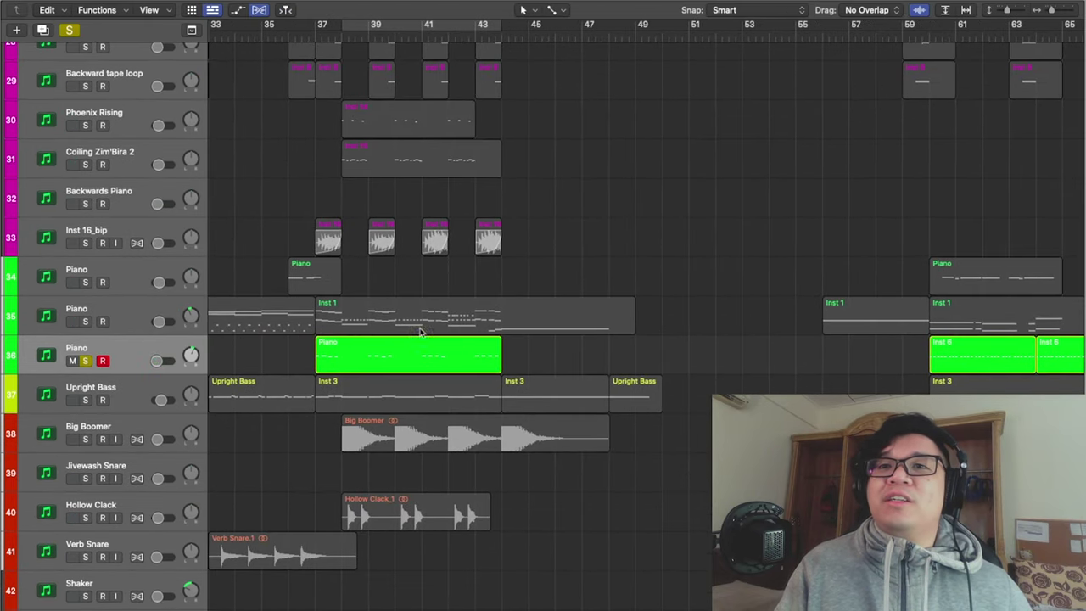
pyautogui.click(315, 34)
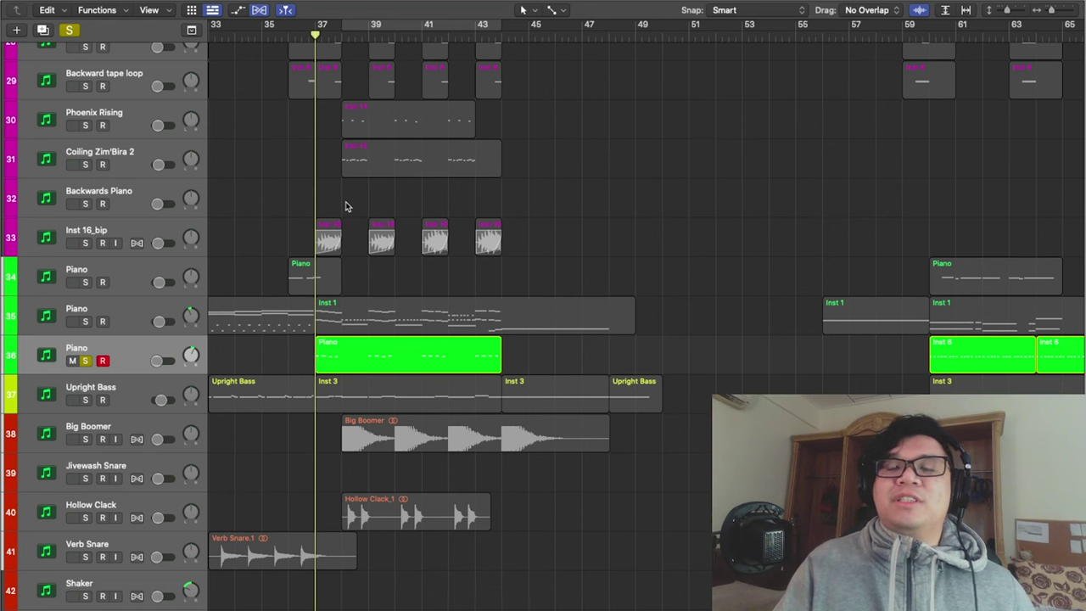
pyautogui.scroll(5, 345, 206)
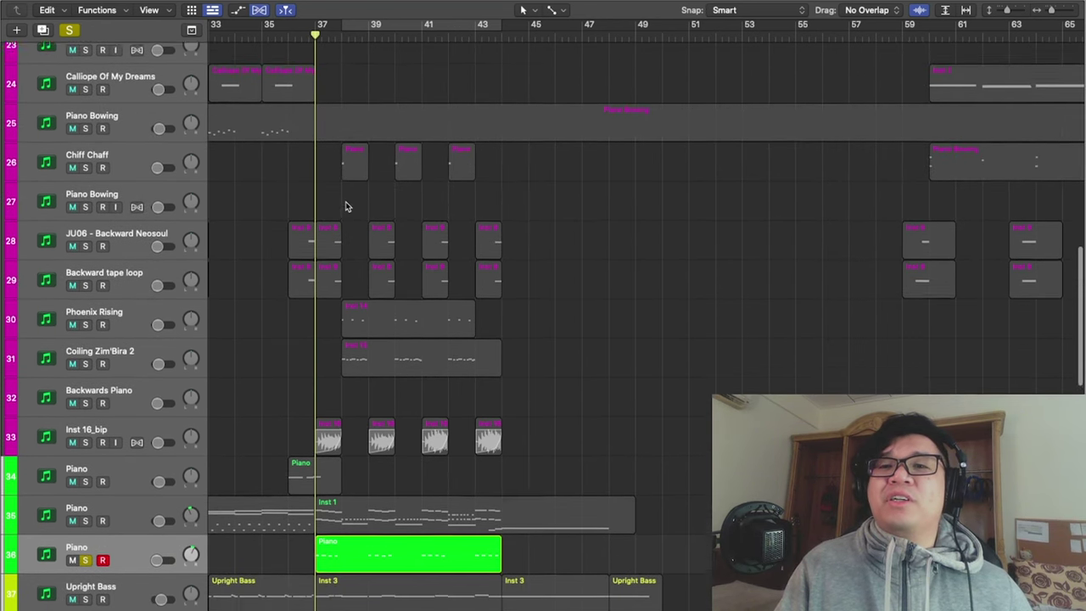
pyautogui.scroll(-2, 345, 206)
pyautogui.press('space')
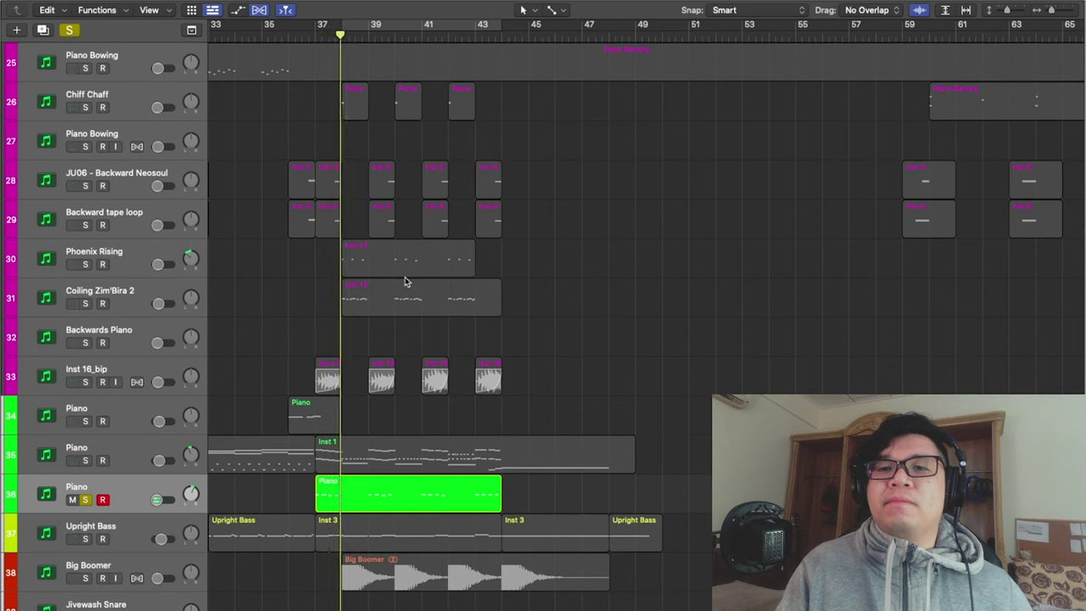
pyautogui.press('space')
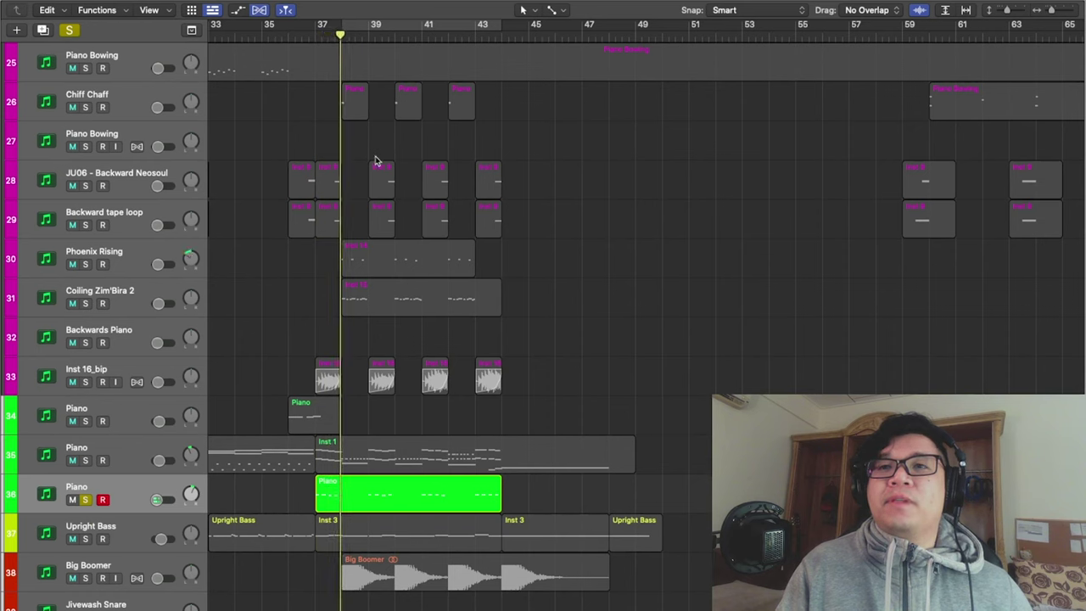
# - Move the playhead to bar 39 and scroll ahead through the Piano regions
pyautogui.click(368, 32)
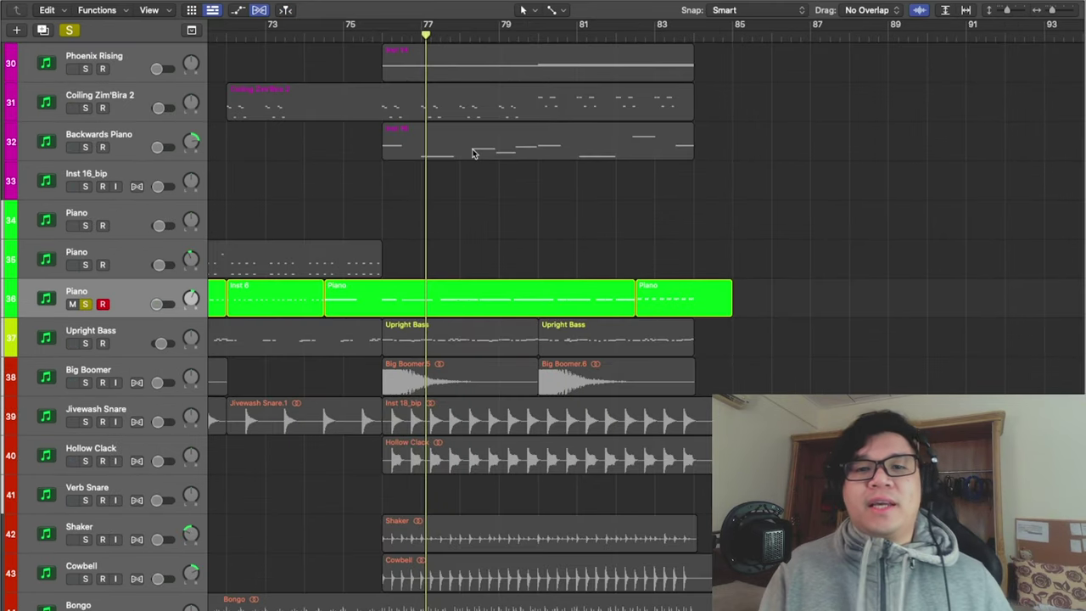
pyautogui.scroll(1, 458, 128)
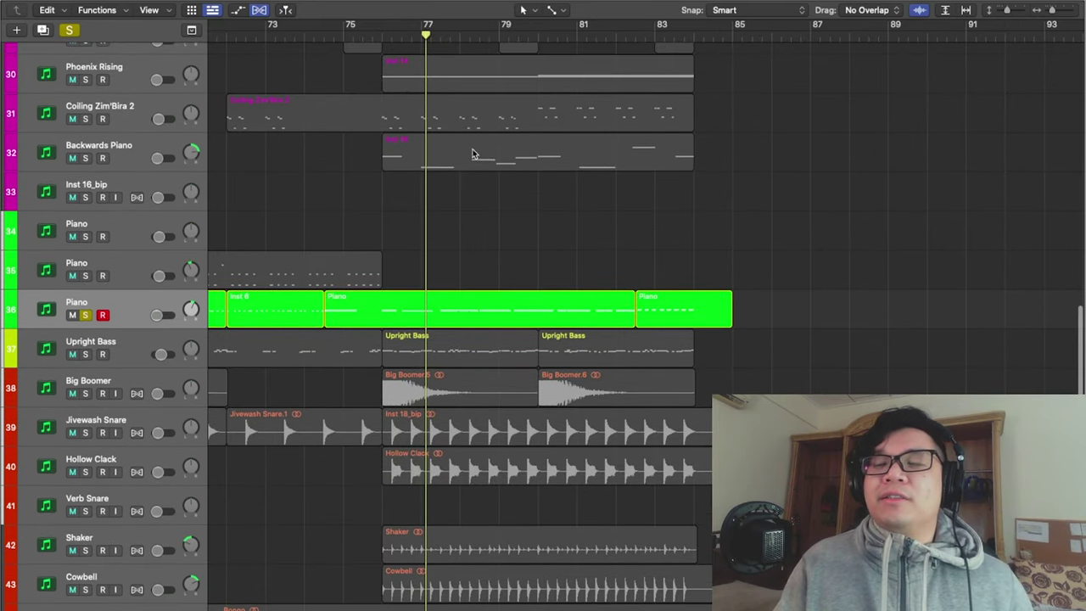
pyautogui.scroll(1, 474, 154)
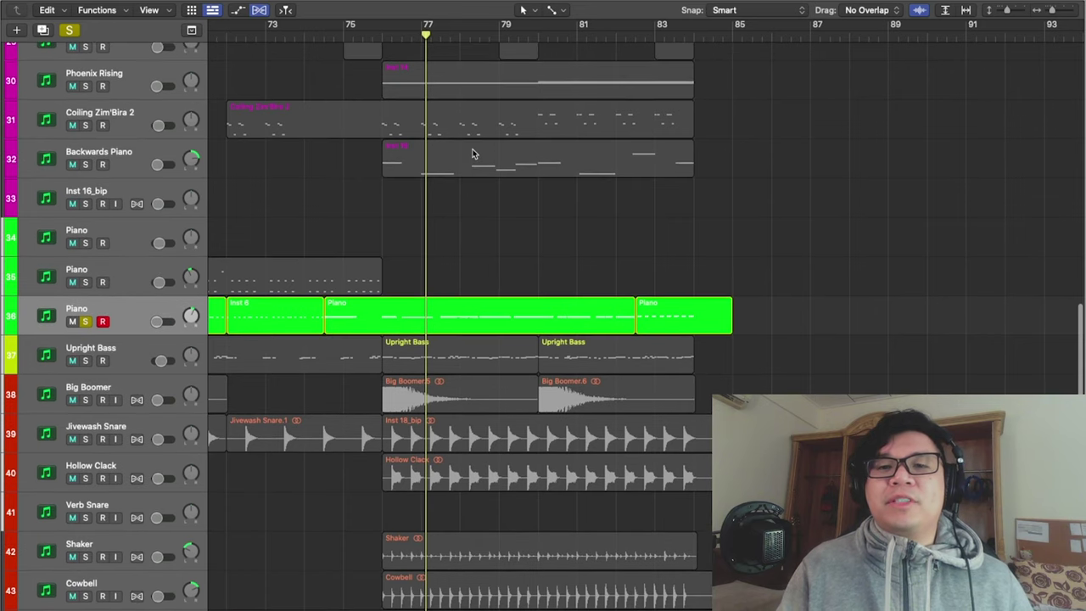
pyautogui.hscroll(-3, 535, 274)
pyautogui.scroll(-1, 535, 274)
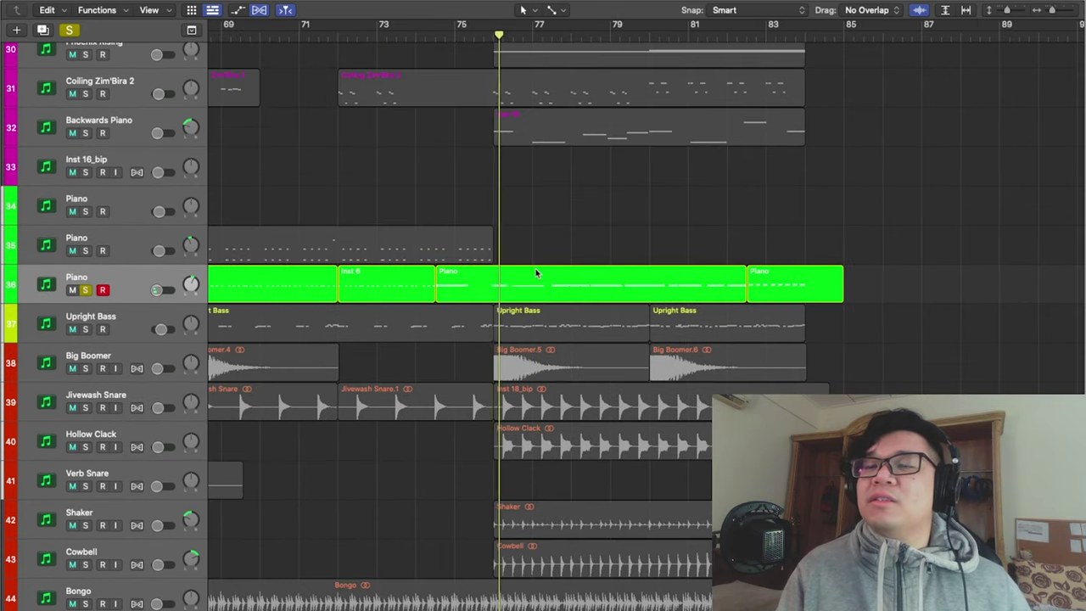
pyautogui.hscroll(1, 536, 273)
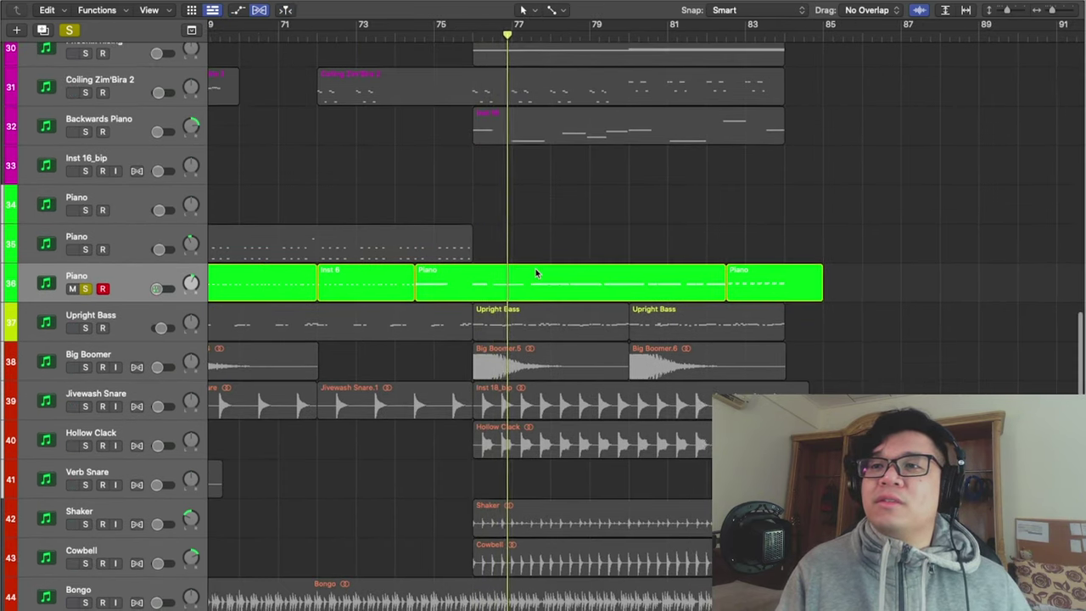
pyautogui.hscroll(1, 536, 273)
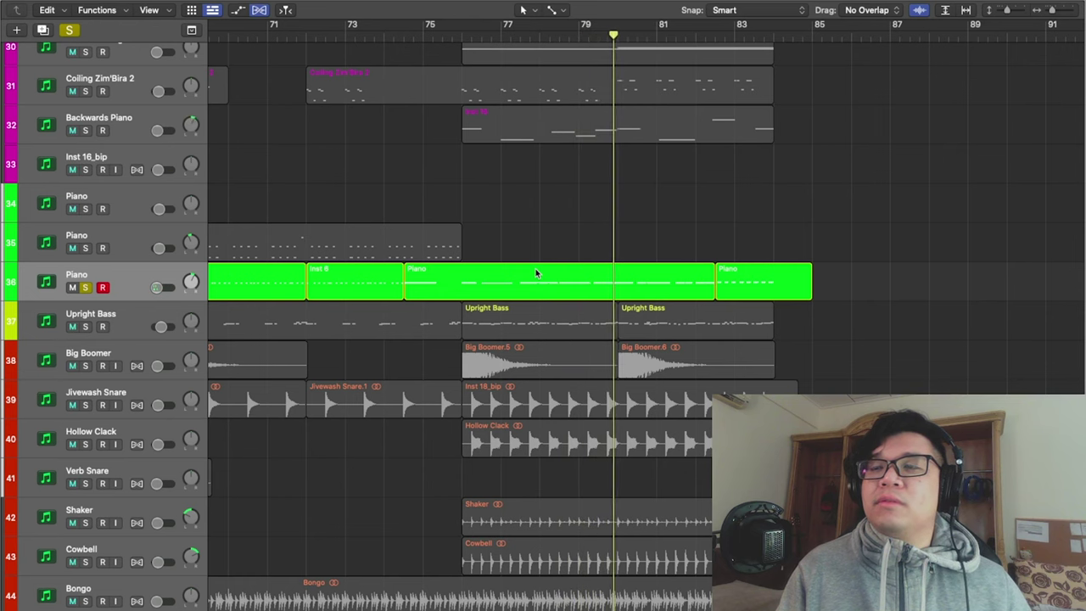
# - Turn off solo on Piano track 36 and solo the second Piano track
pyautogui.hscroll(-20, 535, 273)
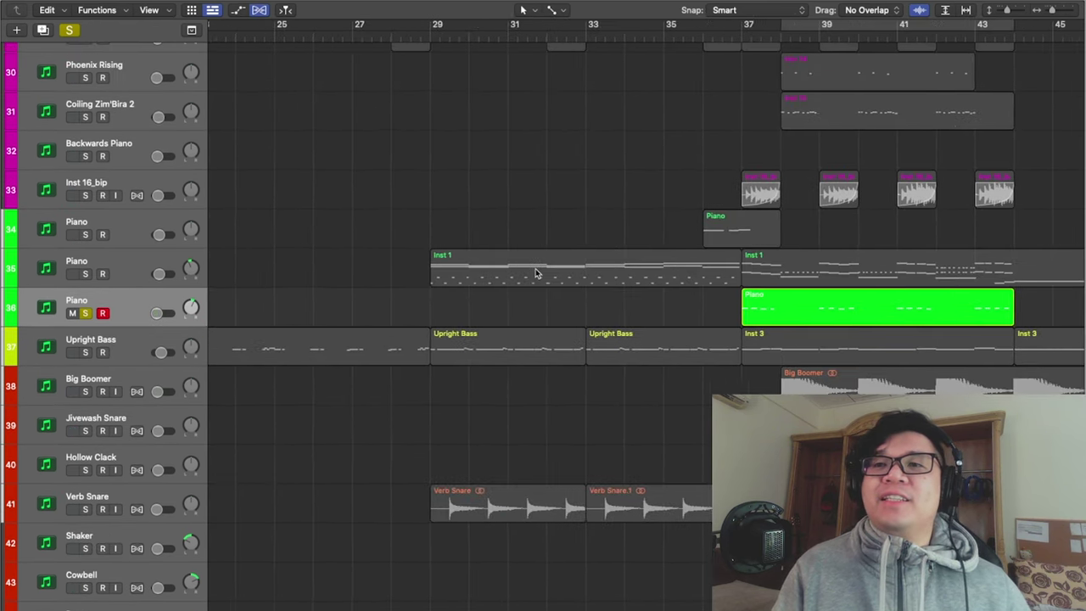
pyautogui.hscroll(-3, 420, 311)
pyautogui.click(86, 313)
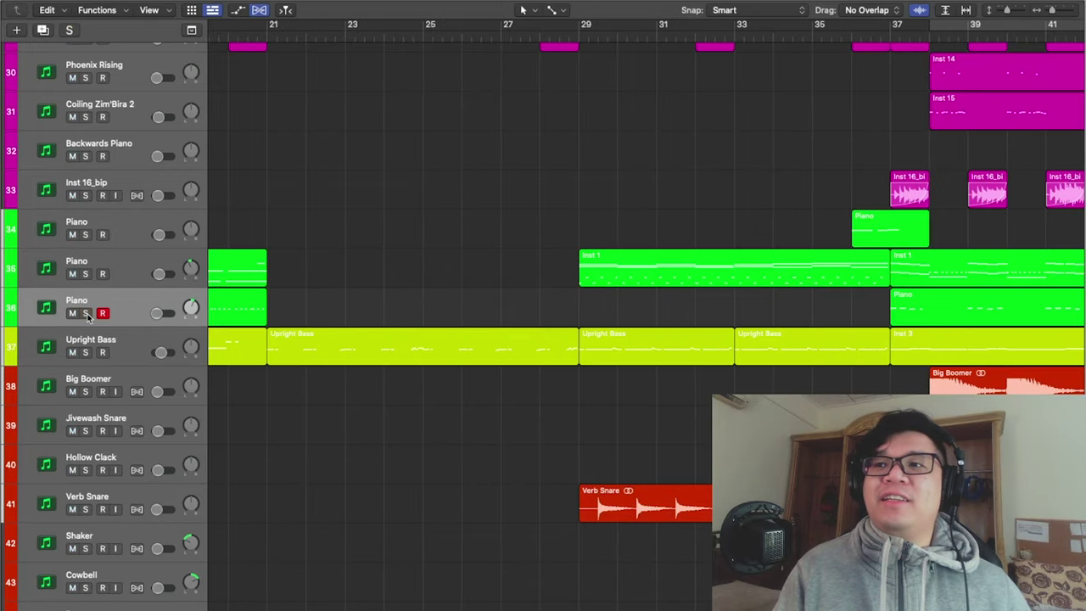
pyautogui.hscroll(-3, 401, 310)
pyautogui.hscroll(-4, 402, 310)
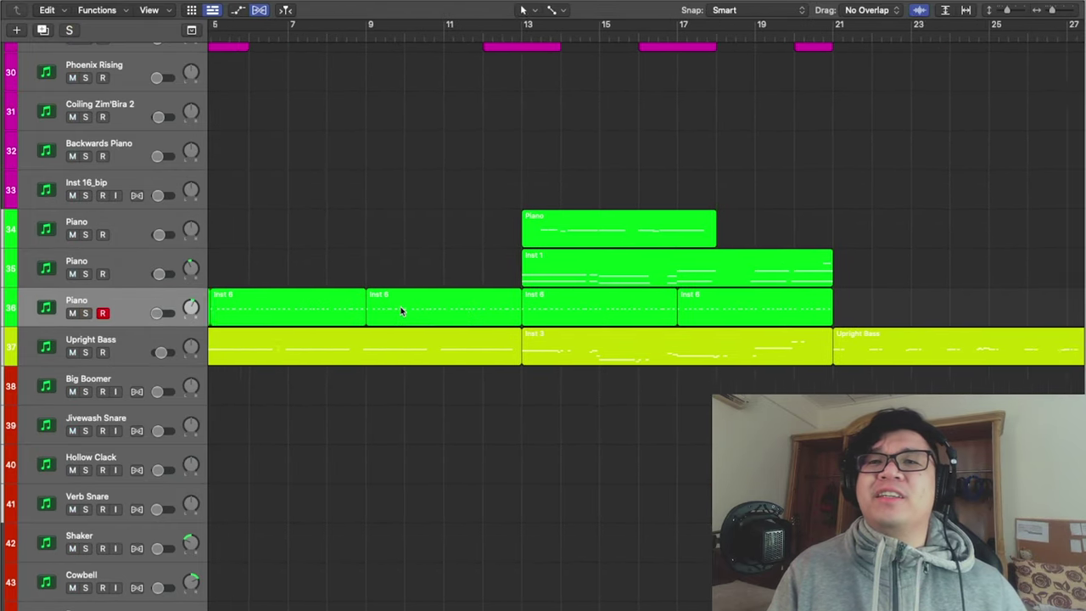
pyautogui.click(85, 273)
# - Set a cycle range over bars 13 to 21, close Musical Typing, and play the loop
pyautogui.hscroll(2, 339, 280)
pyautogui.moveTo(416, 26); pyautogui.dragTo(728, 25)
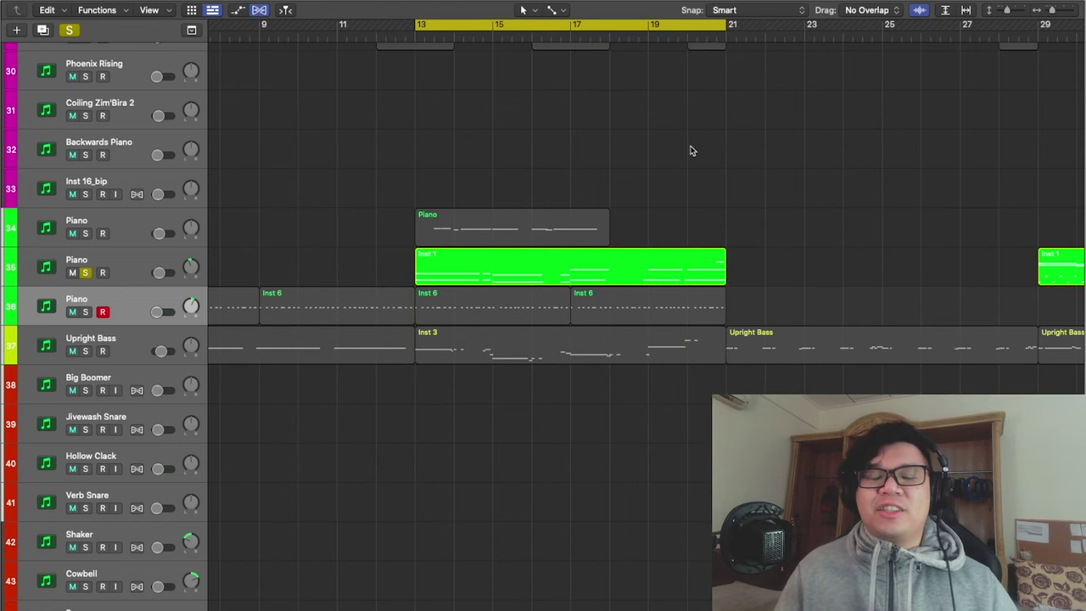
pyautogui.hscroll(1, 691, 151)
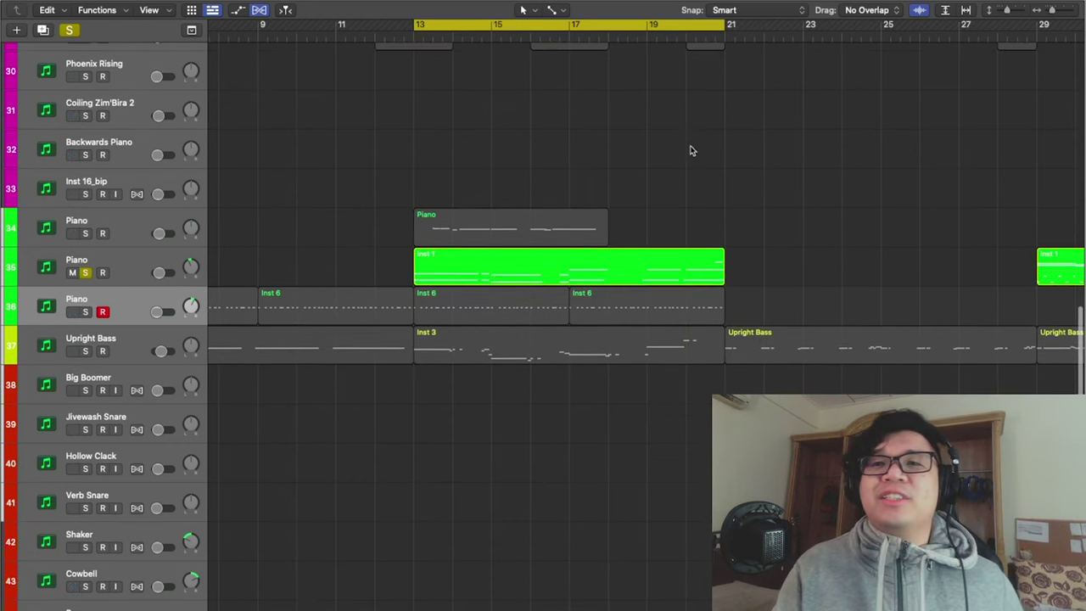
pyautogui.click(133, 268)
pyautogui.press('super+k')
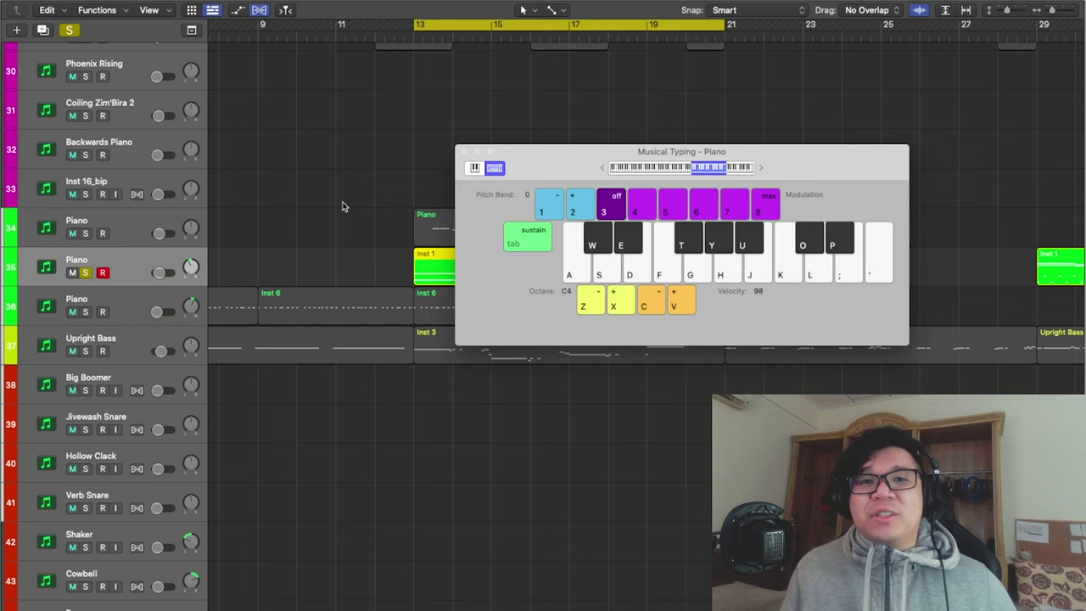
pyautogui.click(462, 151)
pyautogui.press('space')
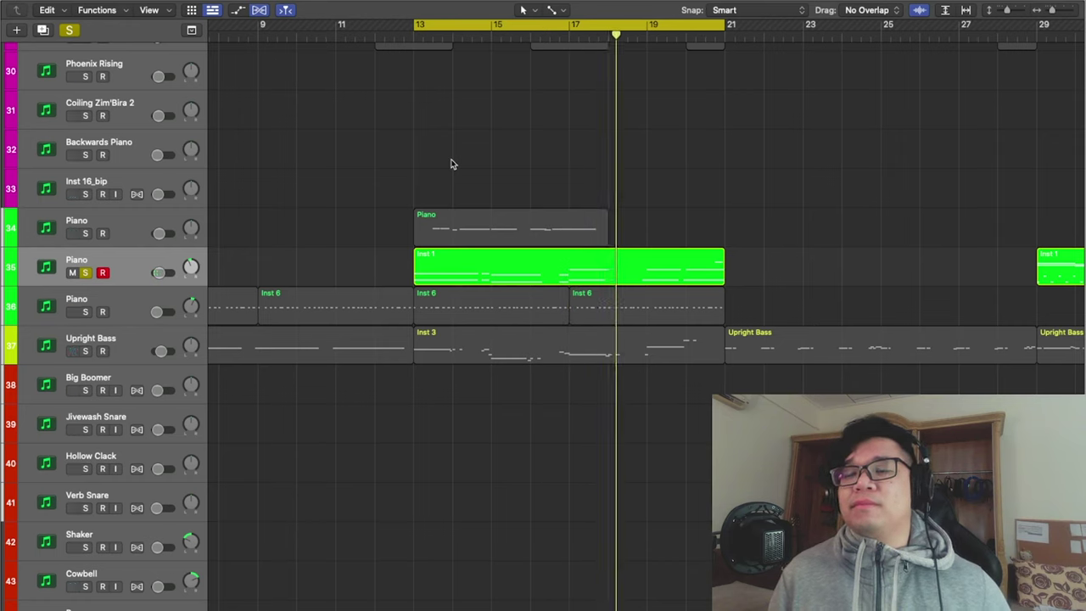
# - Select the first Piano track and play the piano part from bar 29
pyautogui.click(85, 233)
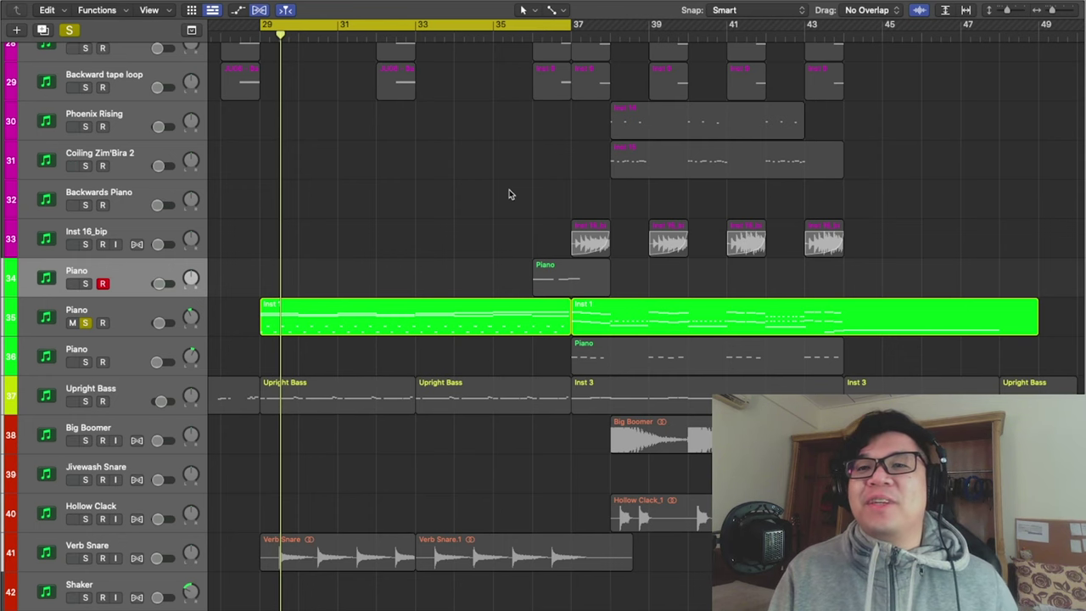
pyautogui.press('space')
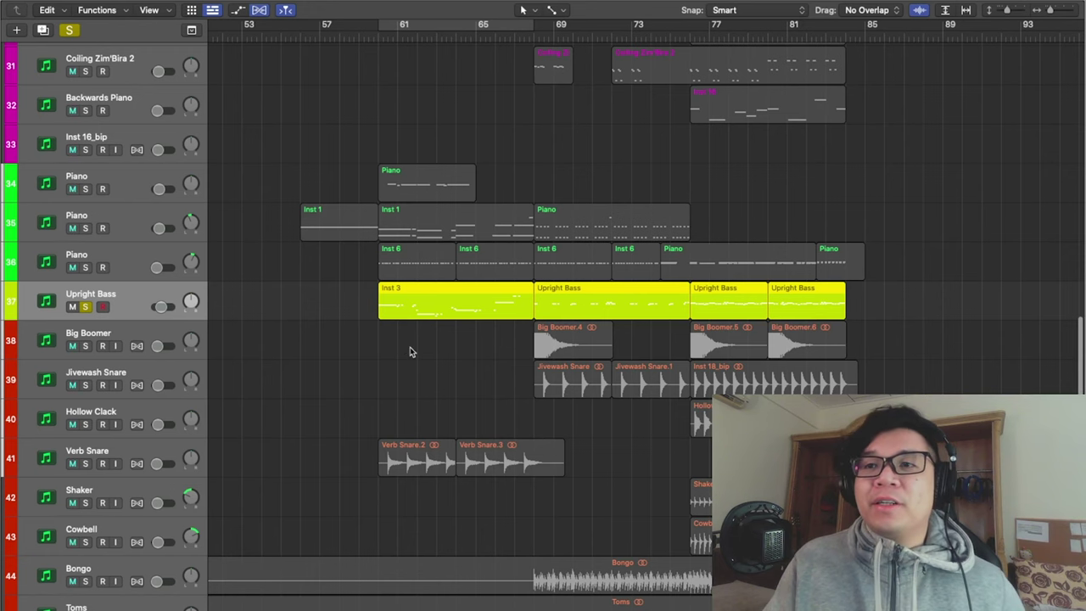
# - Play the soloed Upright Bass from bar 5, then from bar 13, then from bar 76
pyautogui.hscroll(-15, 311, 99)
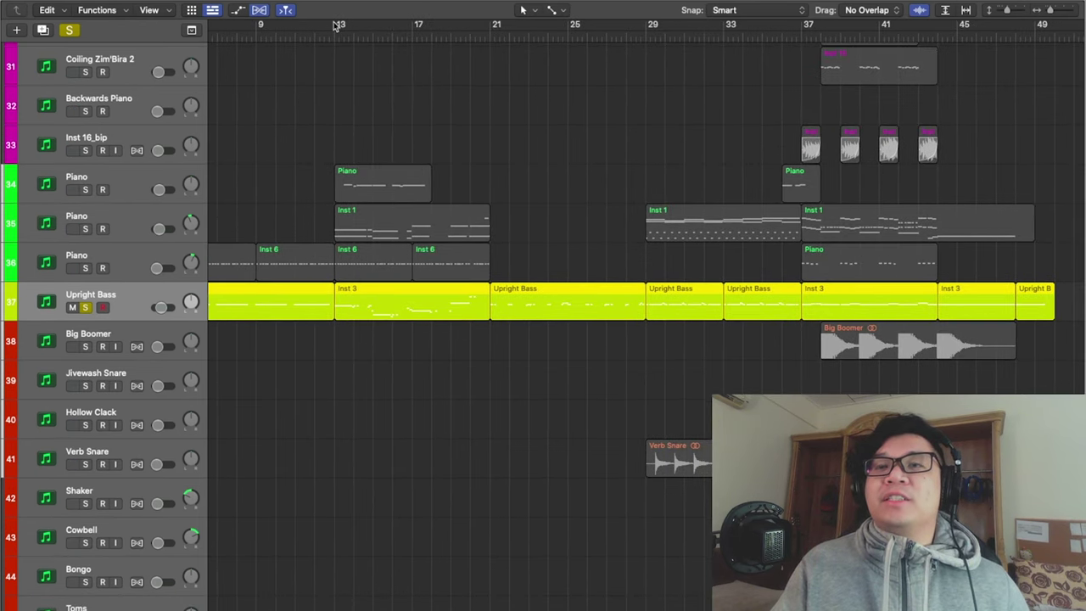
pyautogui.hscroll(2, 346, 122)
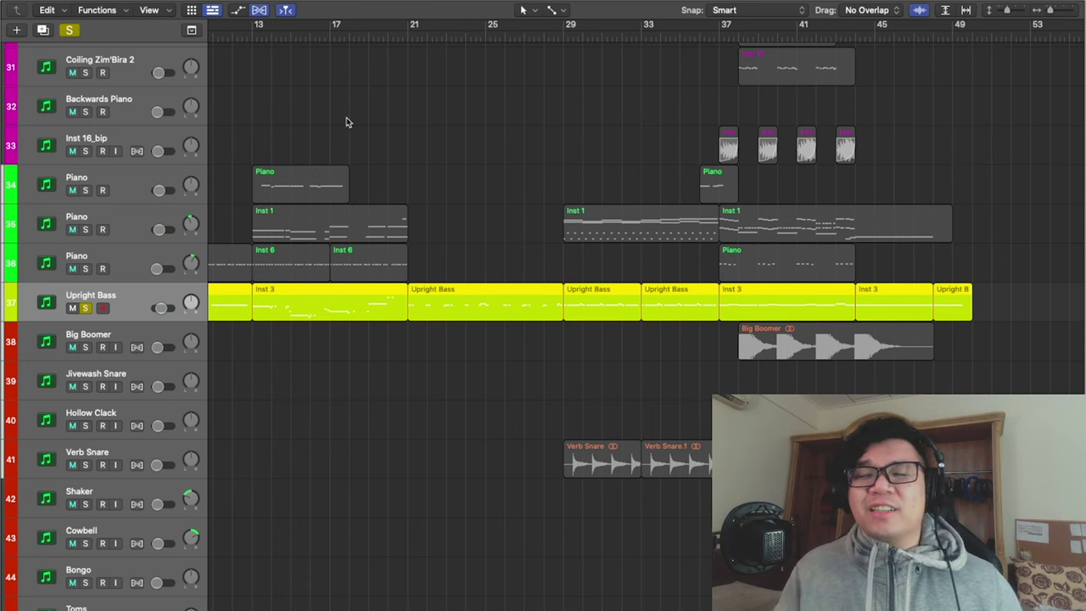
pyautogui.hscroll(-6, 346, 123)
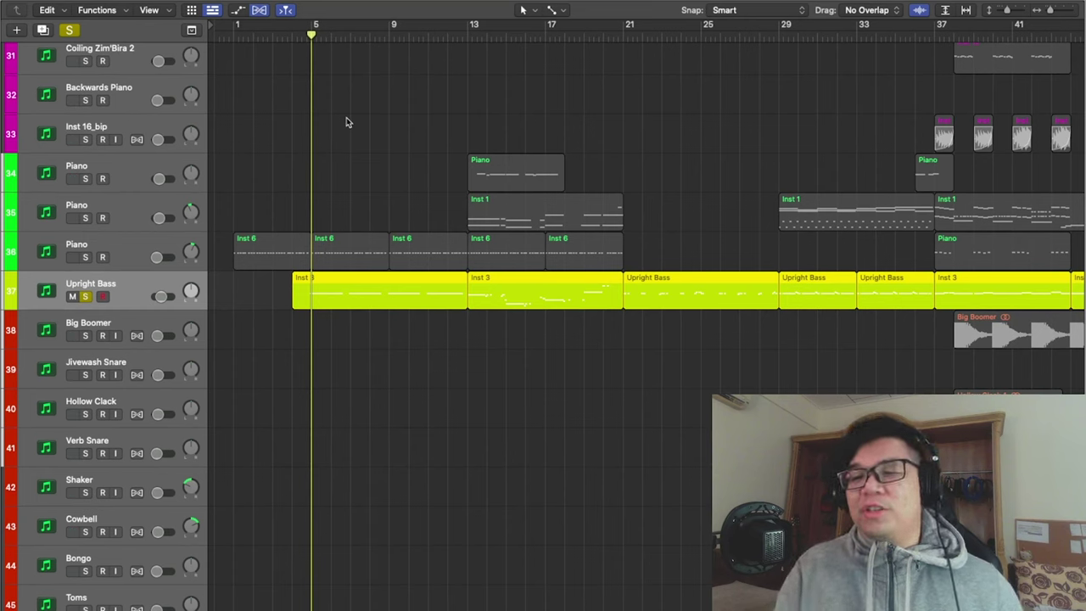
pyautogui.press('space')
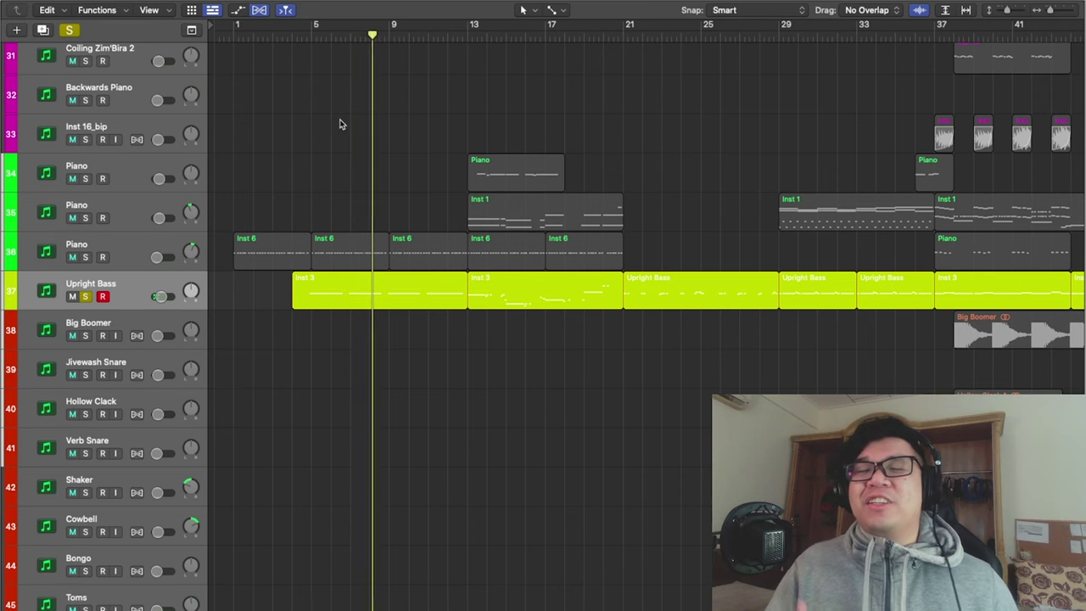
pyautogui.hscroll(5, 325, 85)
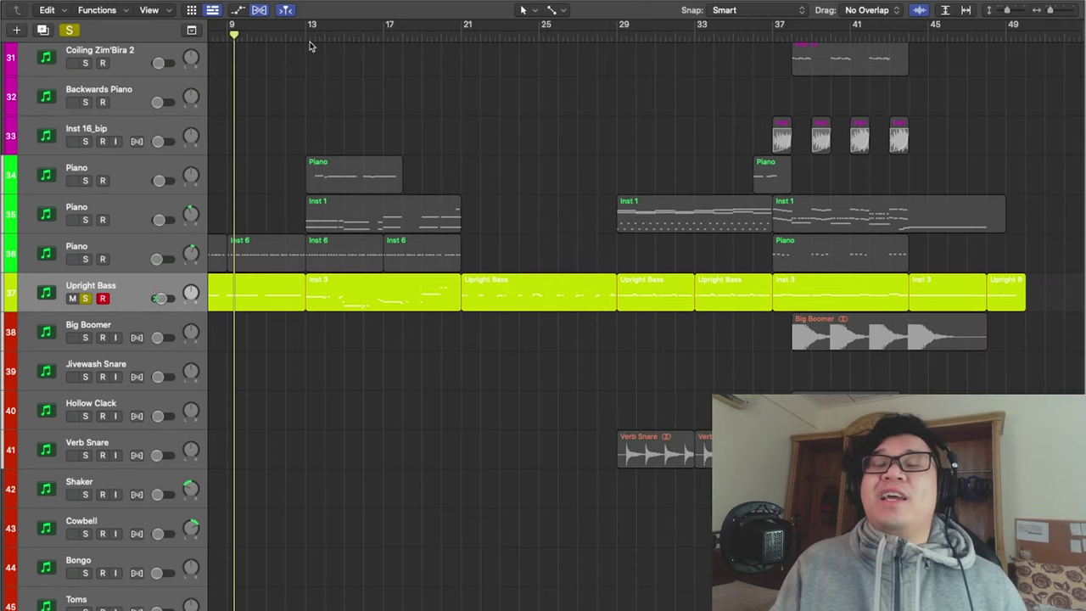
pyautogui.click(307, 38)
pyautogui.scroll(3, 415, 172)
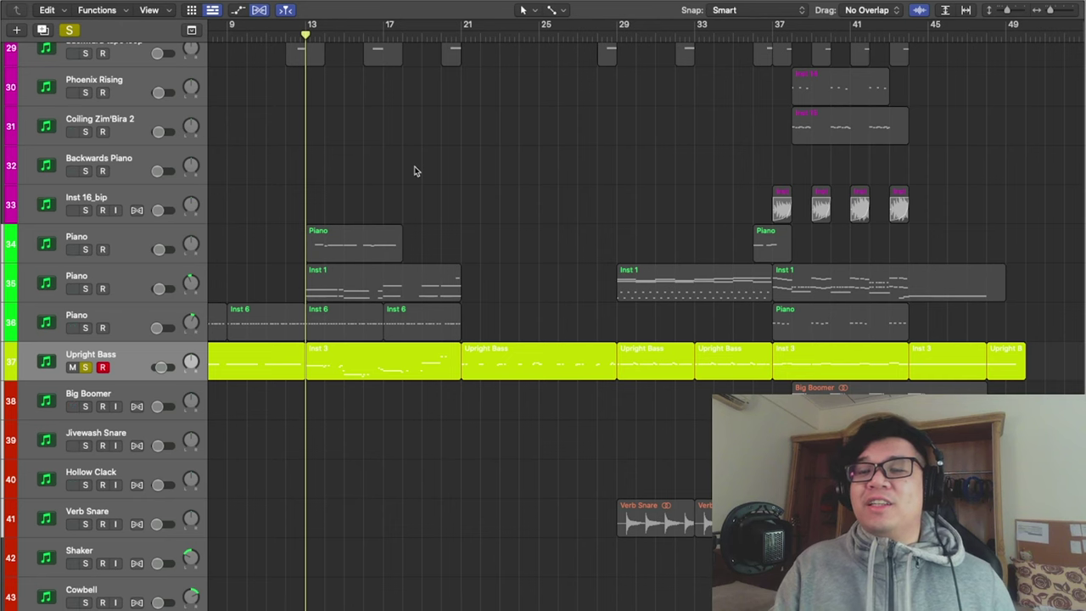
pyautogui.press('space')
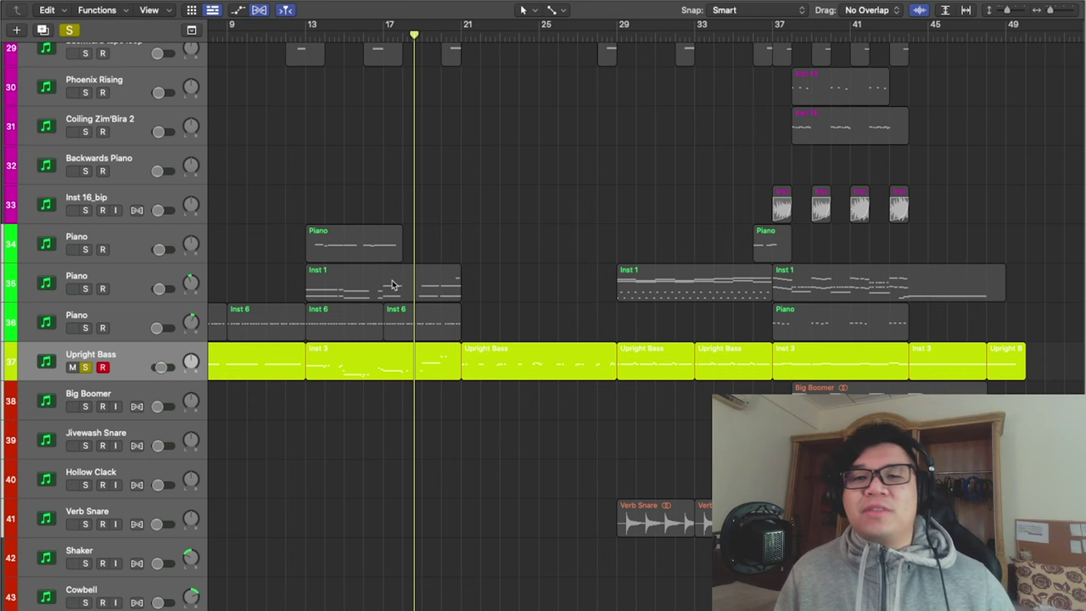
pyautogui.click(432, 37)
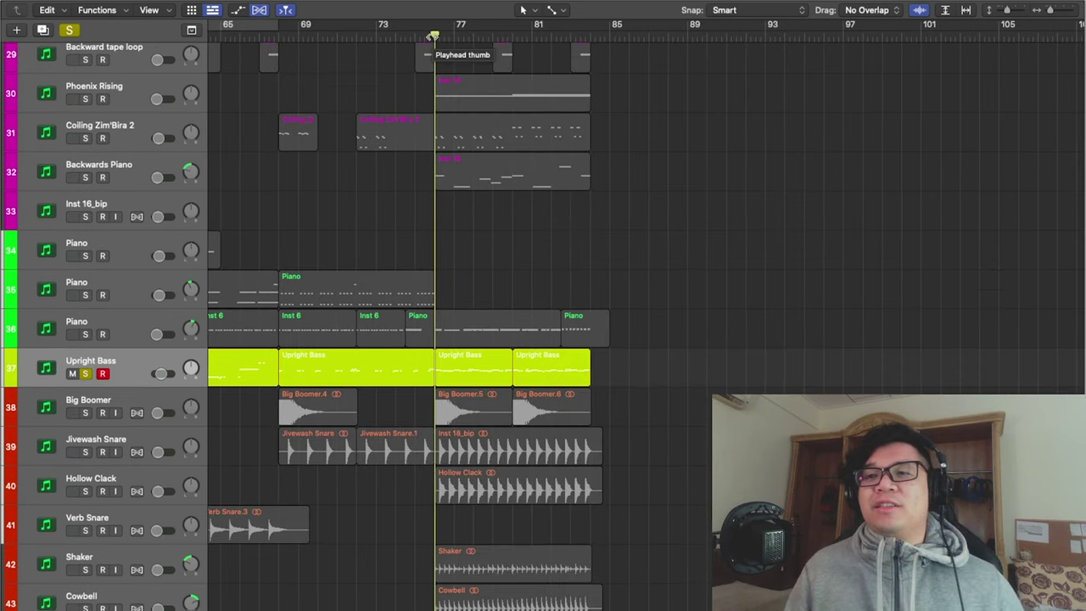
pyautogui.press('space')
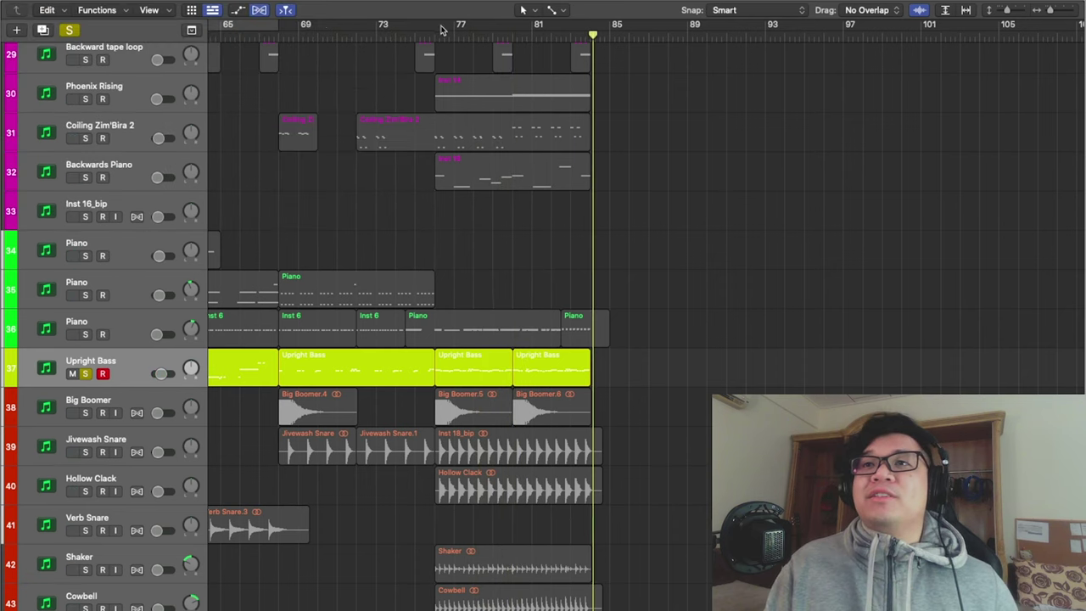
# - Scroll to the soloed Big Boomer track and play its part
pyautogui.hscroll(-10, 439, 37)
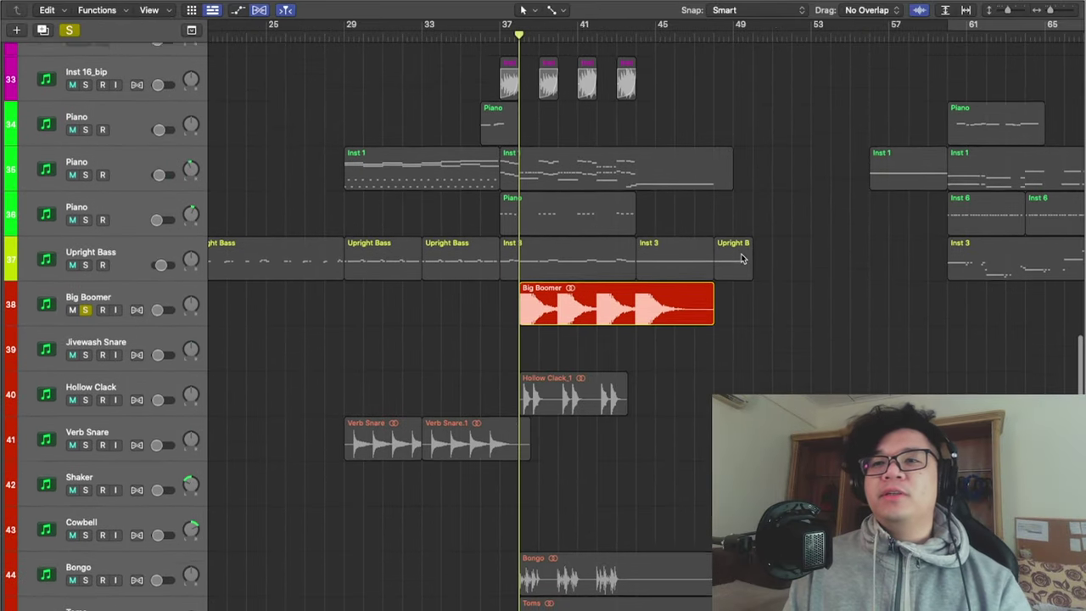
pyautogui.scroll(-6, 741, 259)
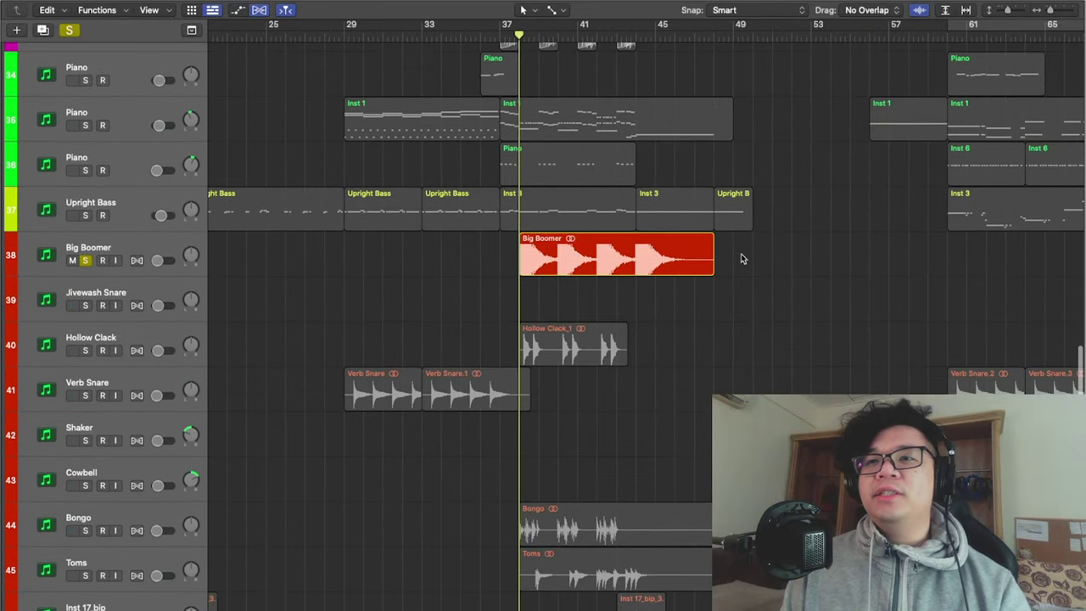
pyautogui.scroll(4, 380, 100)
pyautogui.hscroll(2, 380, 100)
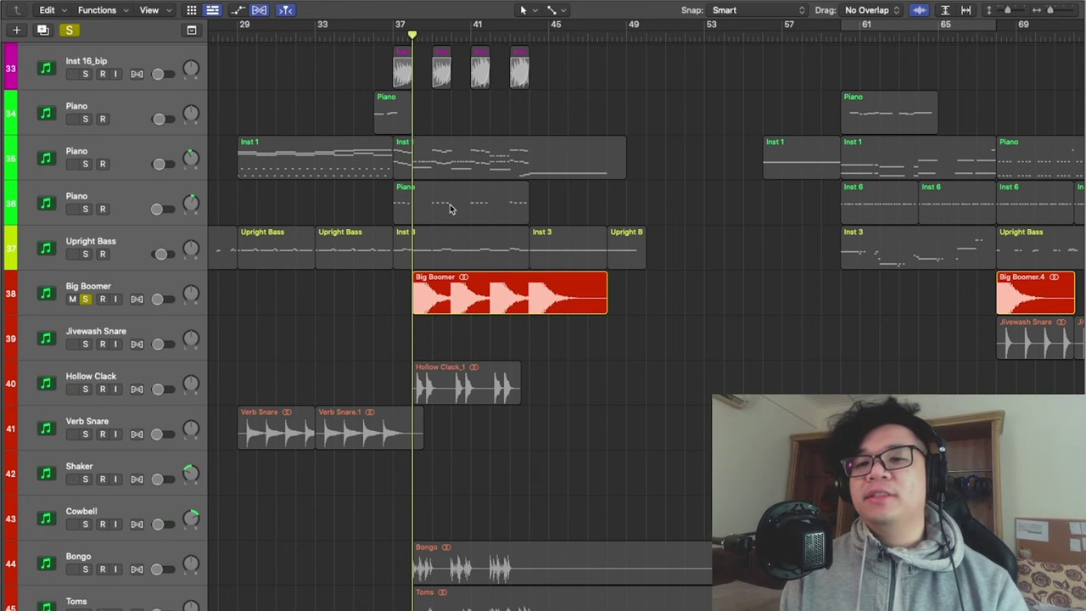
pyautogui.press('space')
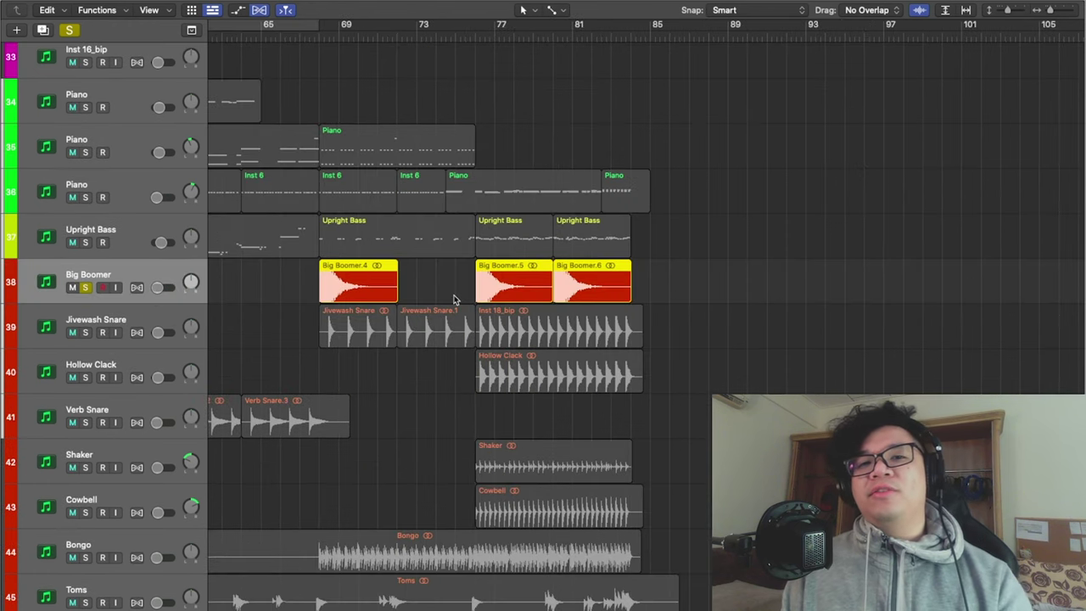
pyautogui.hscroll(-1, 454, 299)
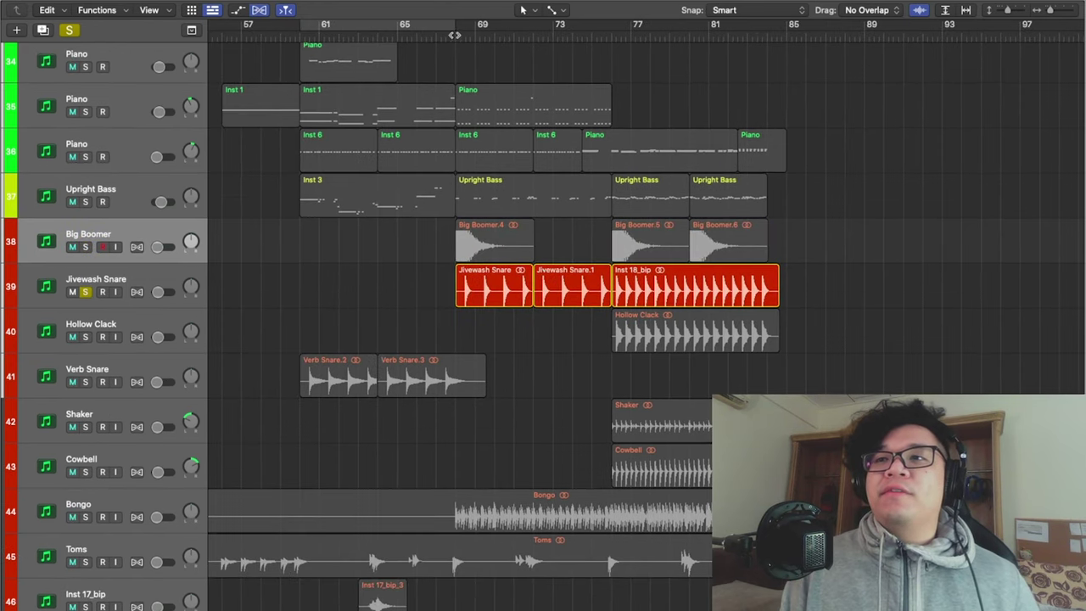
# - Move the playhead to where Jivewash Snare begins, select that track, and play it soloed
pyautogui.click(437, 26)
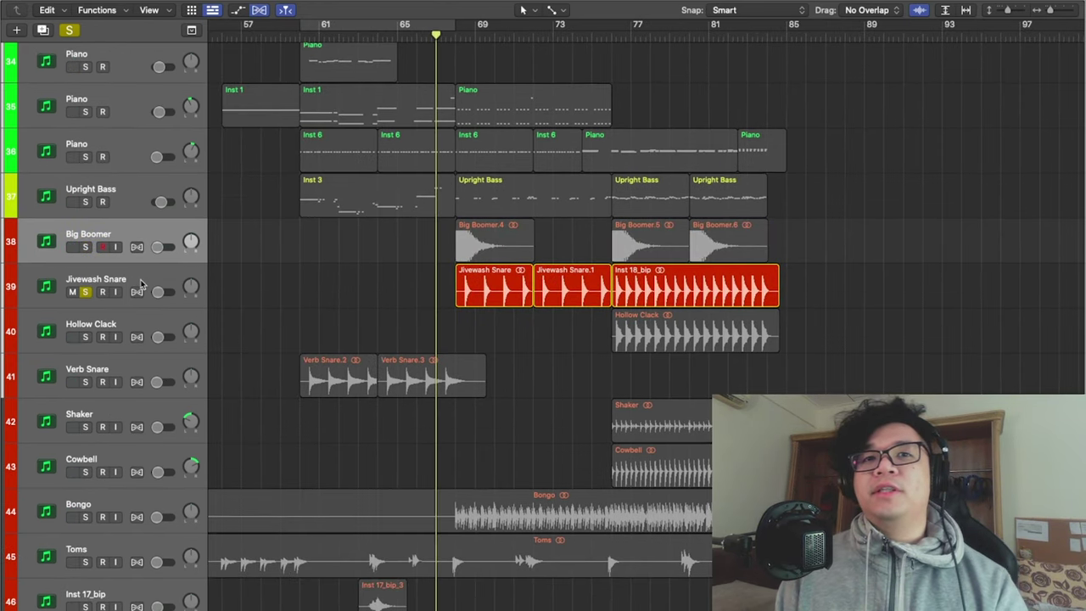
pyautogui.click(141, 284)
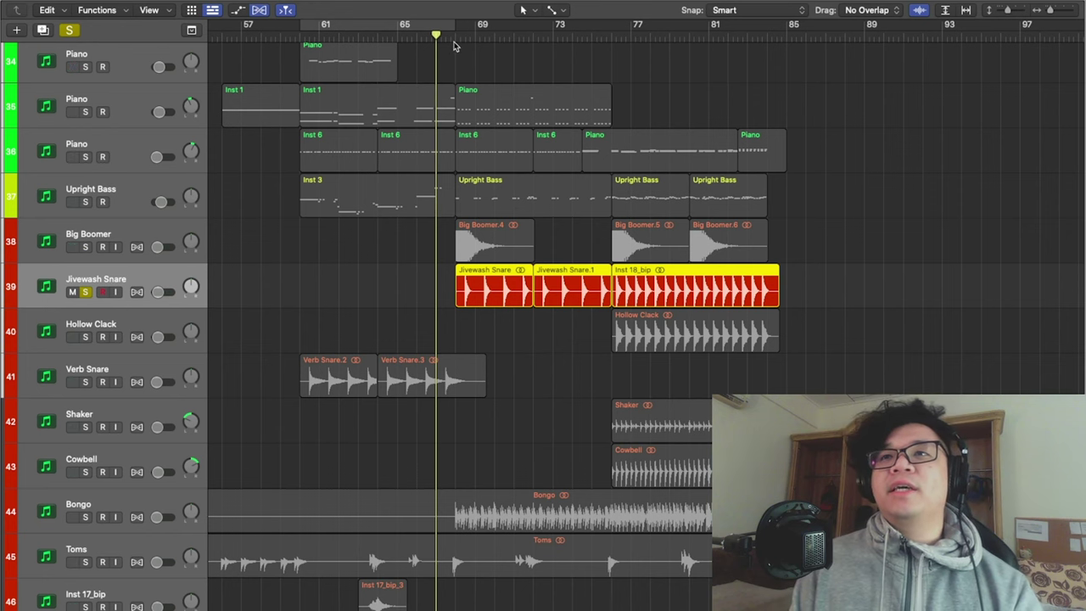
pyautogui.scroll(3, 447, 39)
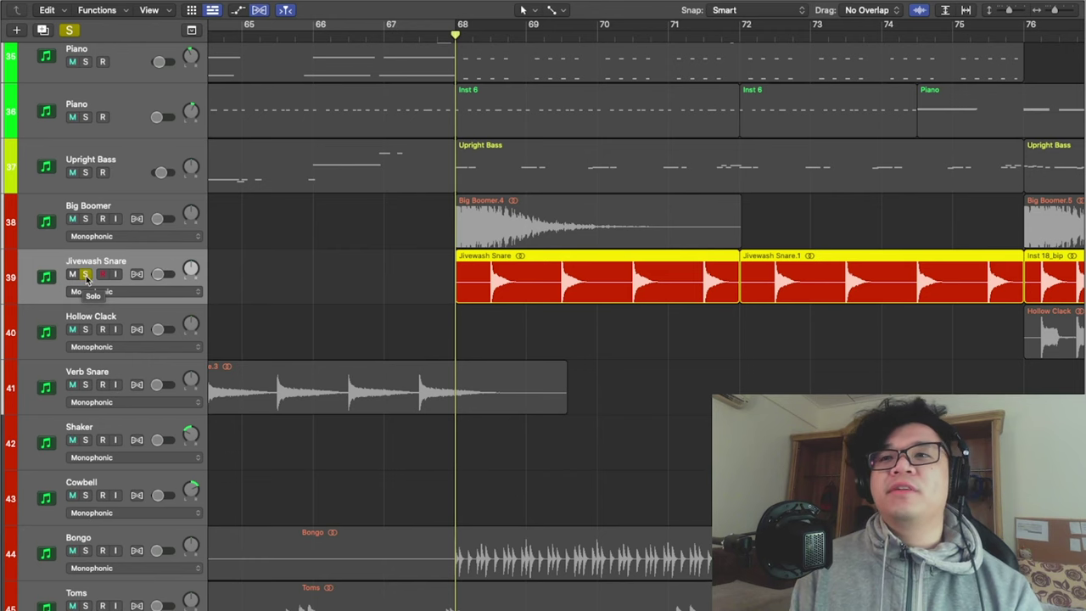
pyautogui.press('space')
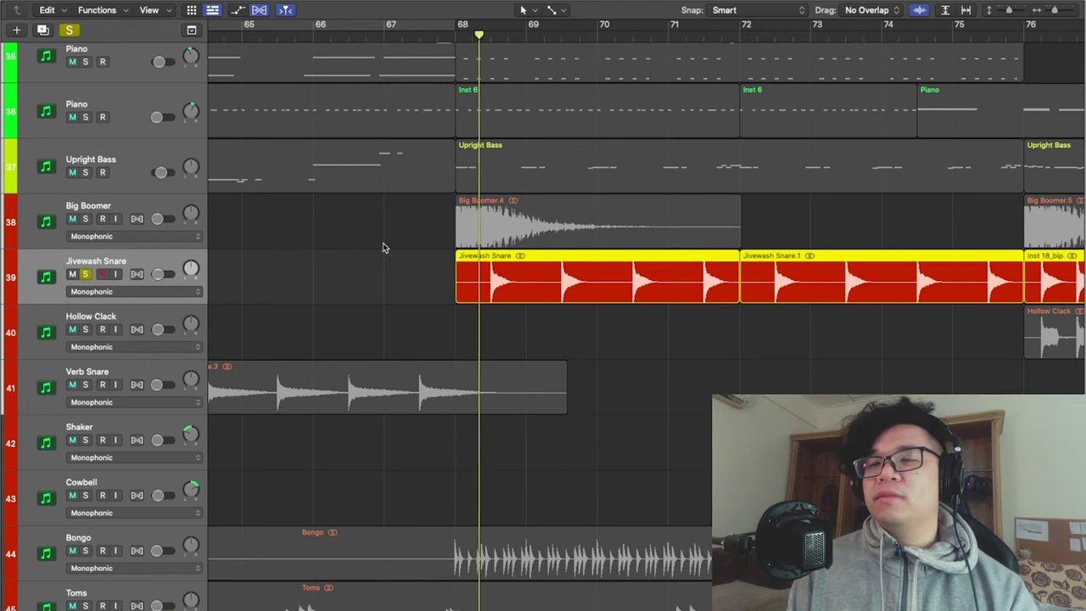
# - Solo Jivewash Snare alongside Hollow Clack and play both from bar 76
pyautogui.hscroll(5, 410, 266)
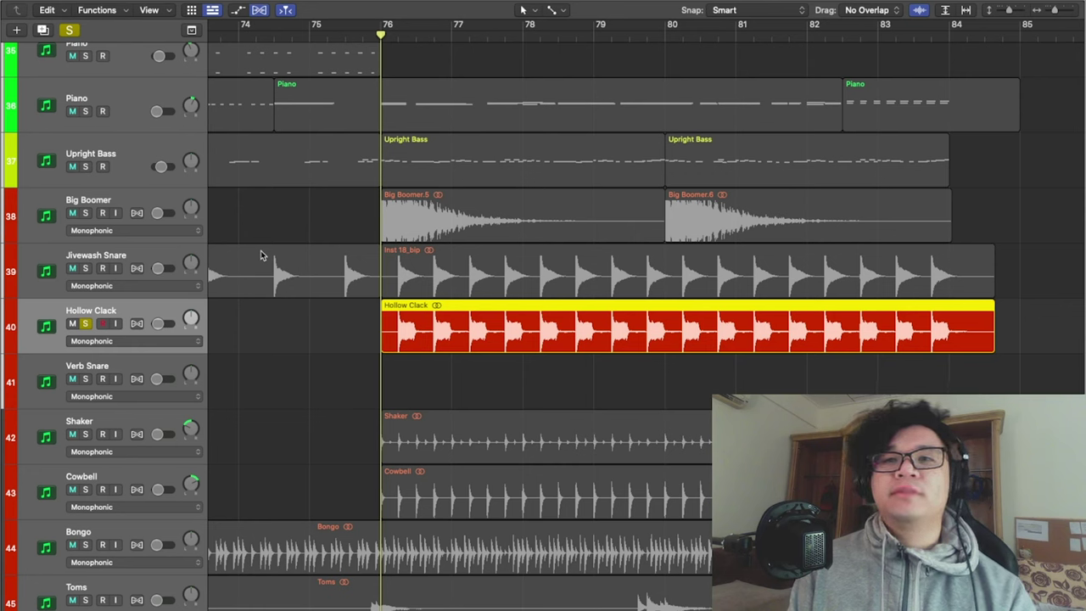
pyautogui.press('space')
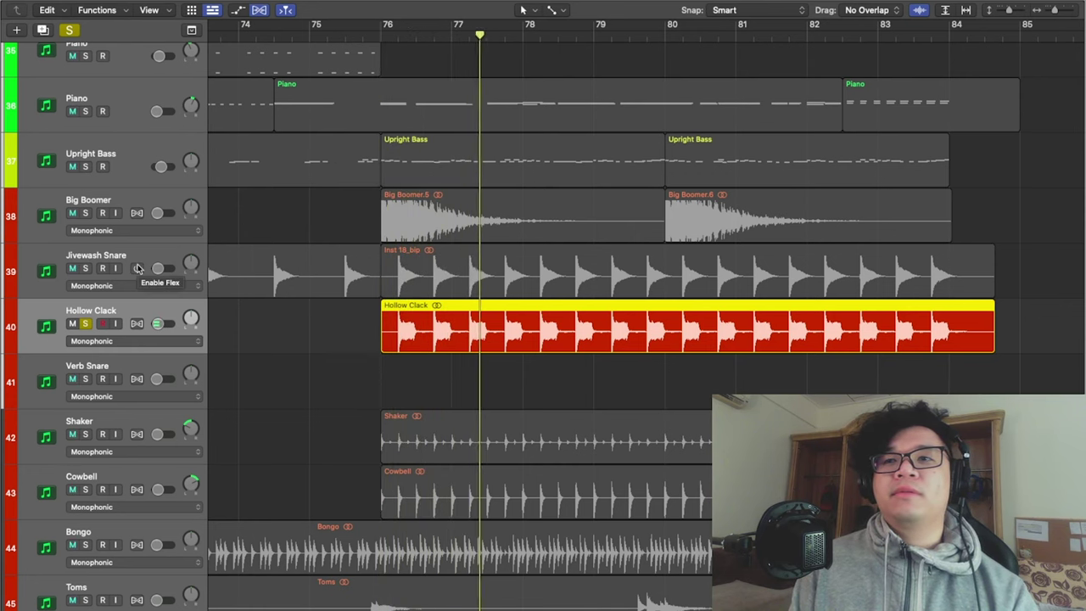
pyautogui.press('space')
pyautogui.click(84, 268)
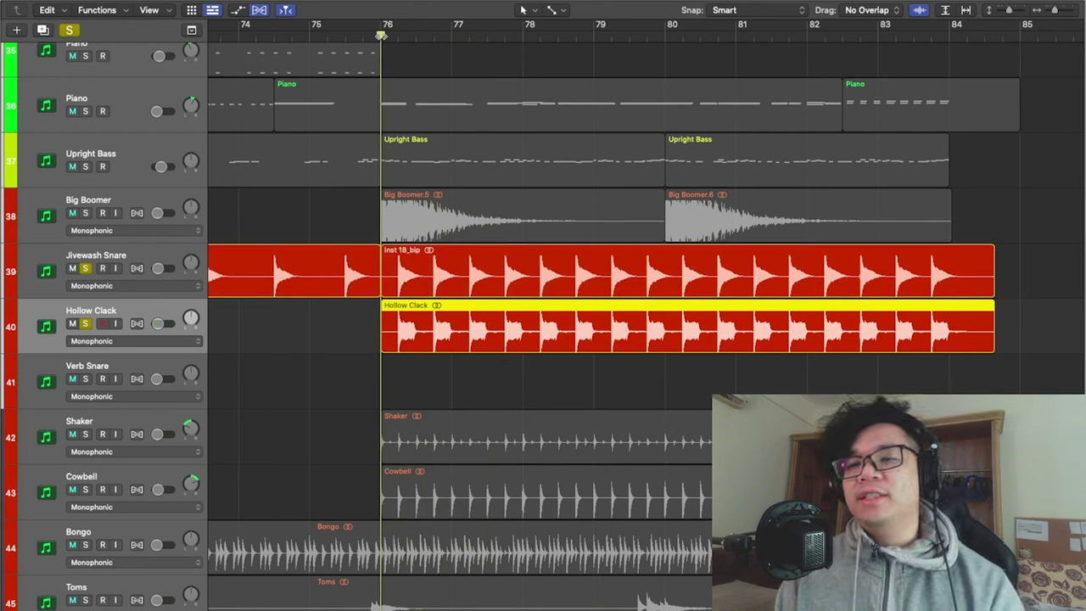
pyautogui.press('space')
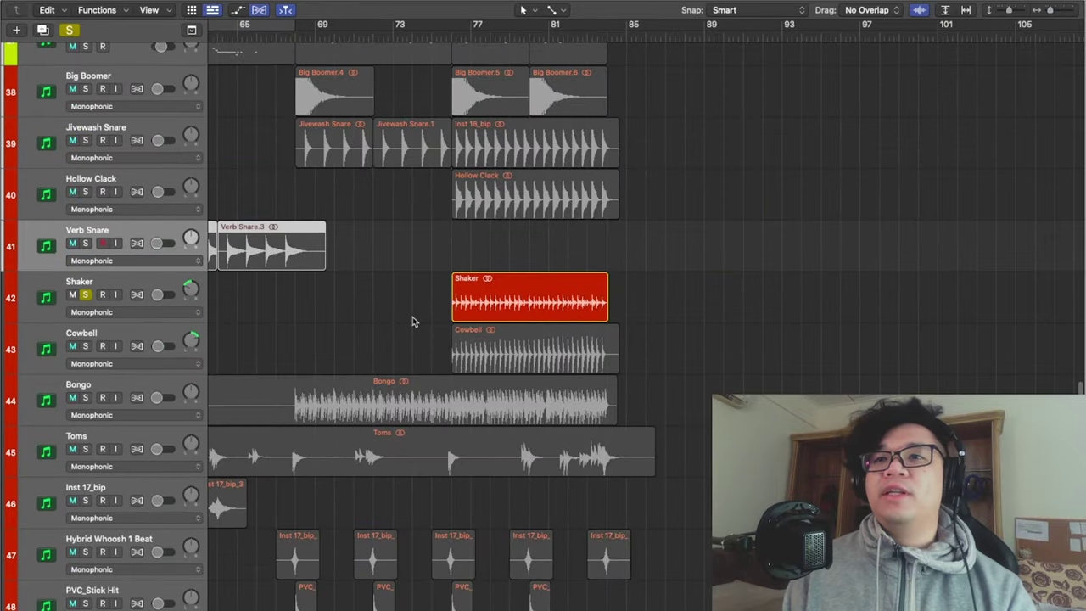
# - Zoom to the Shaker region, loop bars 76 to 85, and play Shaker alone
pyautogui.scroll(-2, 412, 317)
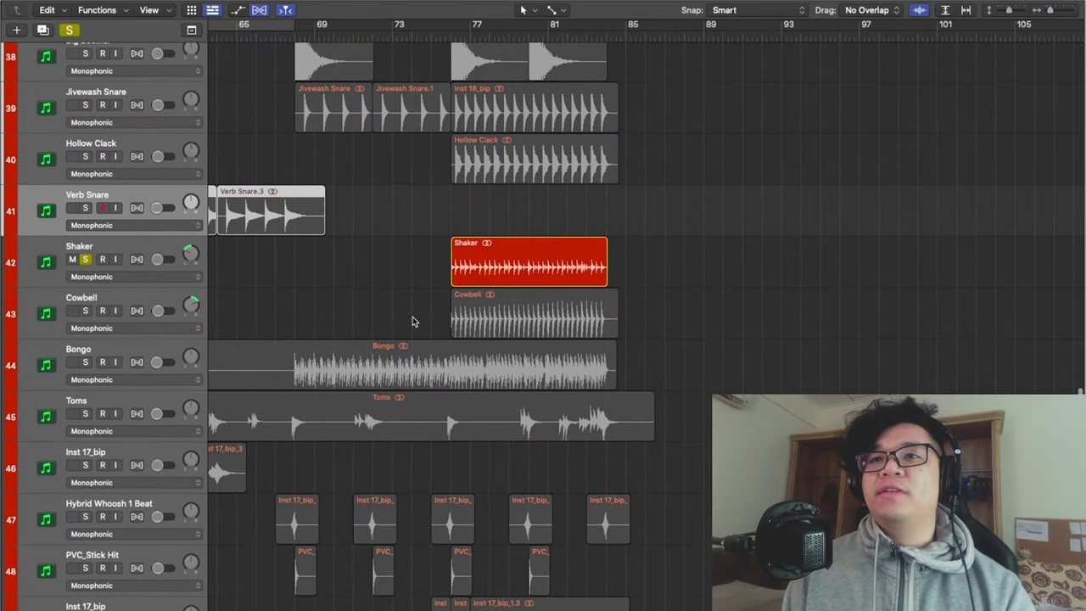
pyautogui.press('z')
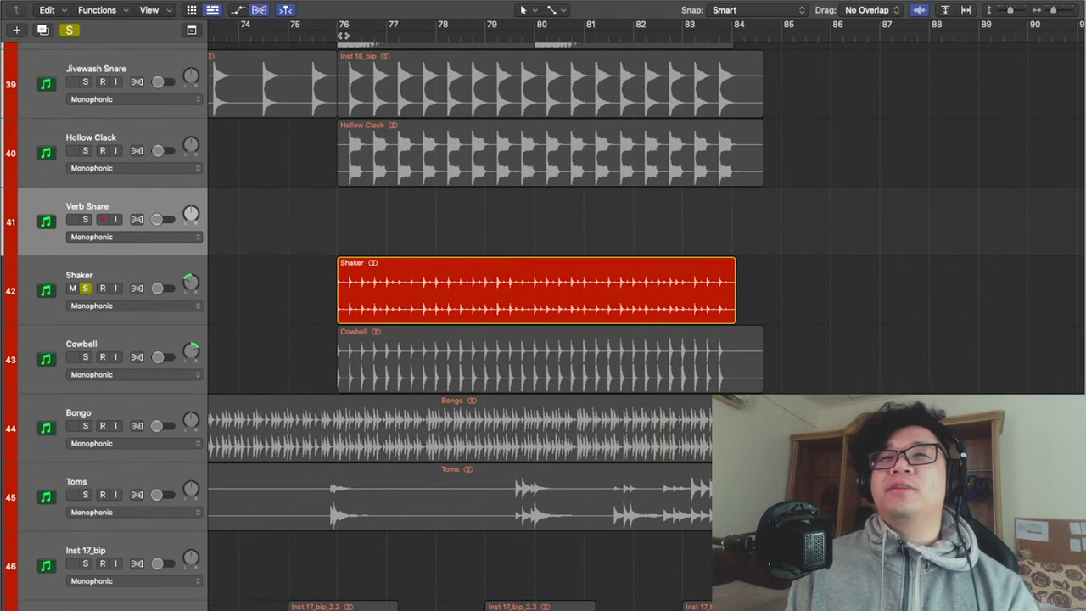
pyautogui.moveTo(338, 32); pyautogui.dragTo(782, 25)
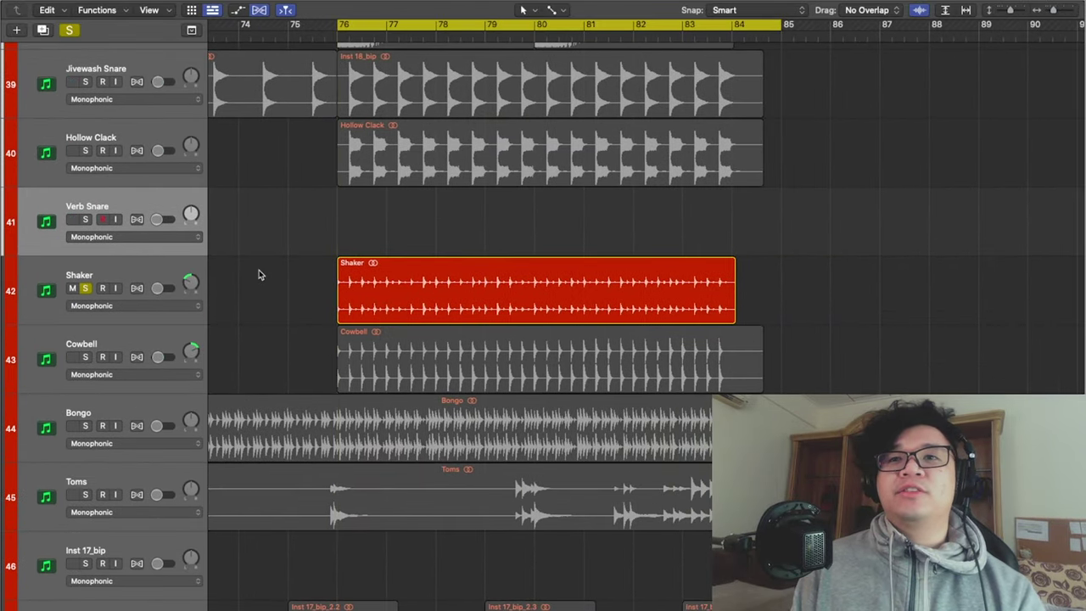
pyautogui.click(127, 276)
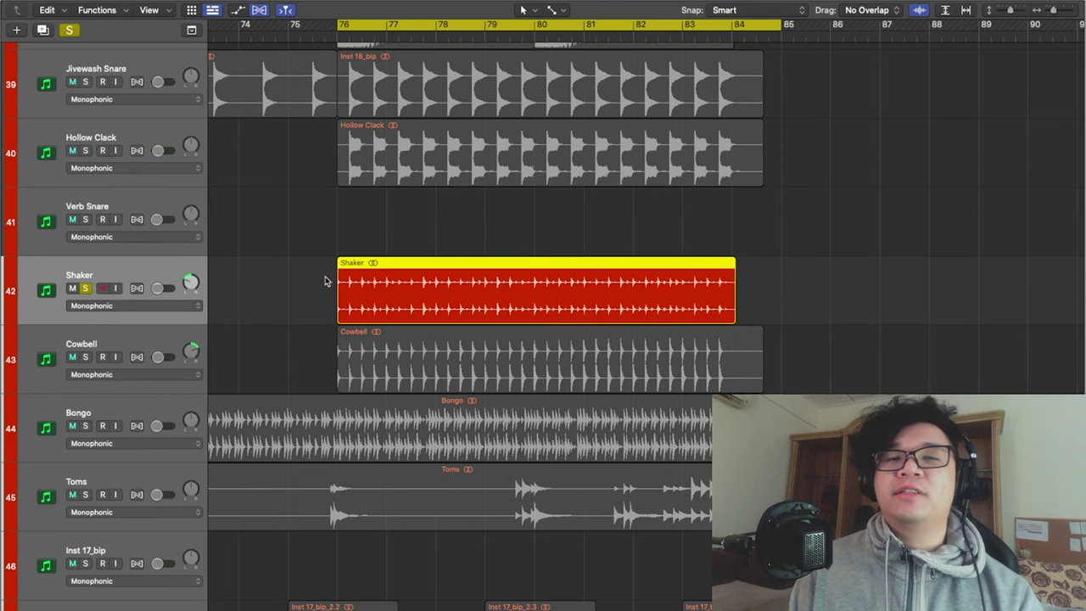
pyautogui.press('space')
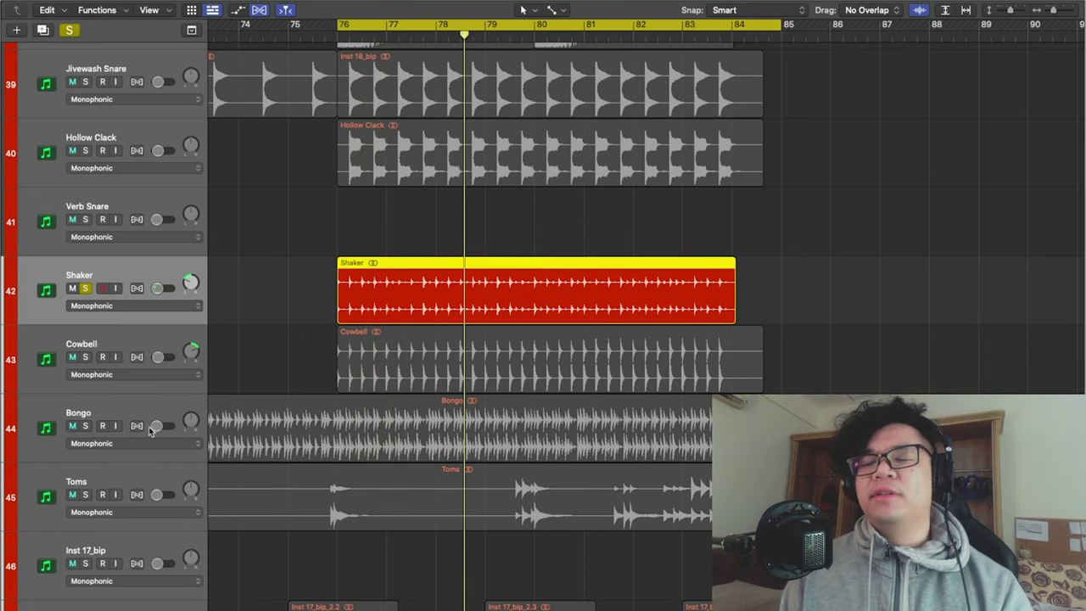
# - Unsolo the Shaker track and solo the Cowbell track instead
pyautogui.click(84, 288)
pyautogui.scroll(2, 102, 424)
pyautogui.click(85, 425)
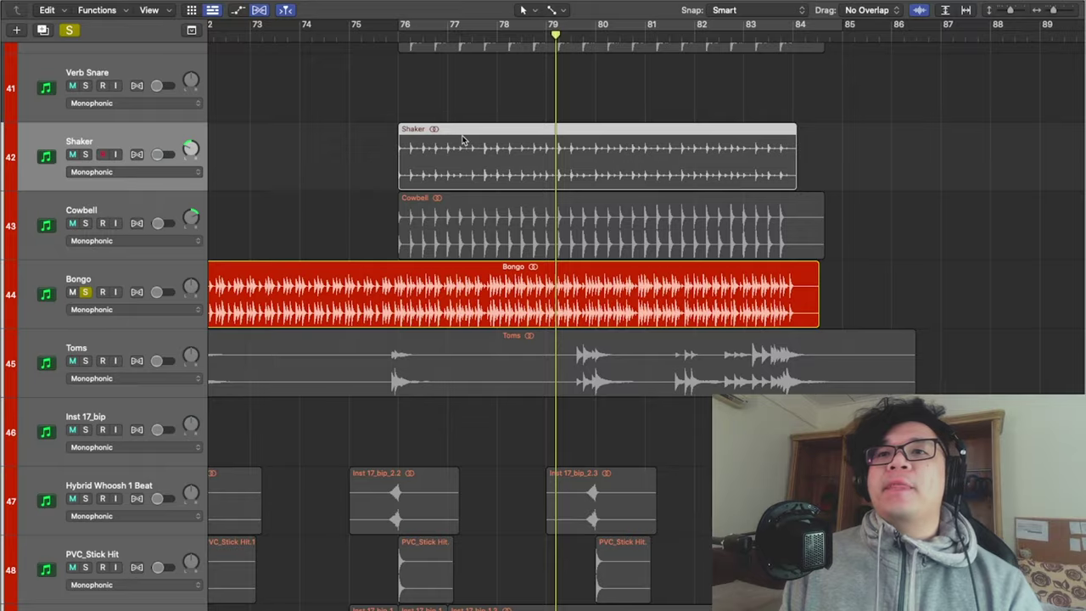
pyautogui.hscroll(-15, 461, 138)
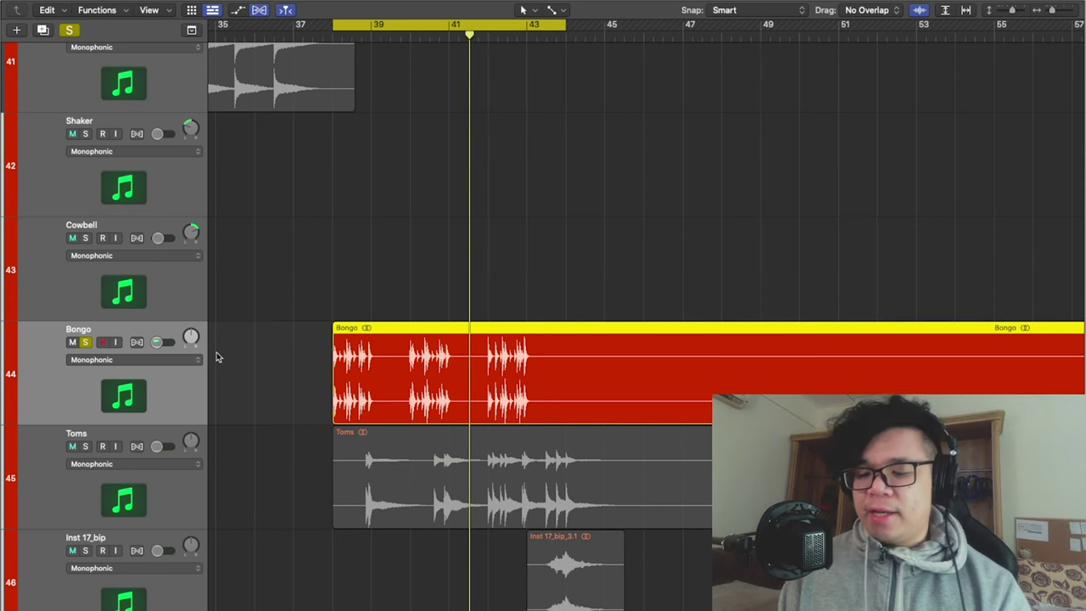
# - Shrink track heights, zoom in on bars 37–48, show the marker lane, and turn off cycle
pyautogui.press('super+Up')
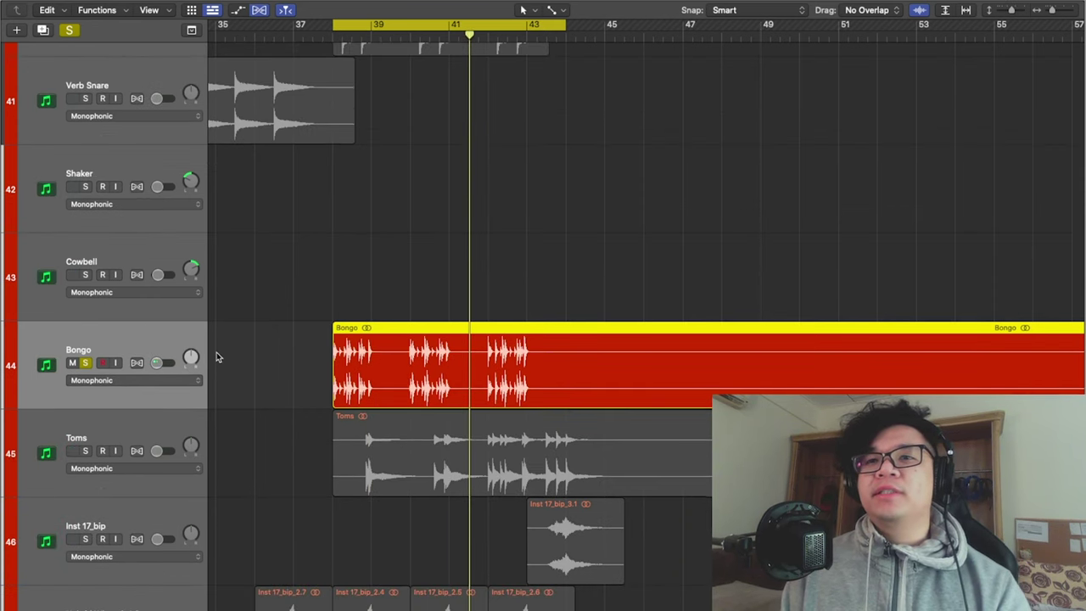
pyautogui.press('super+Right')
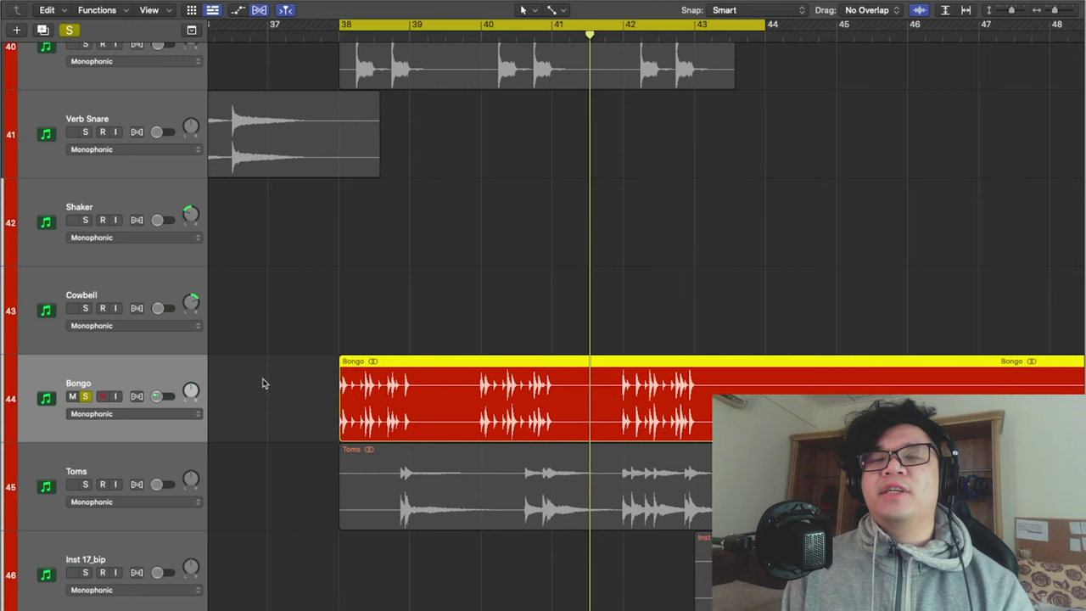
pyautogui.hscroll(3, 319, 351)
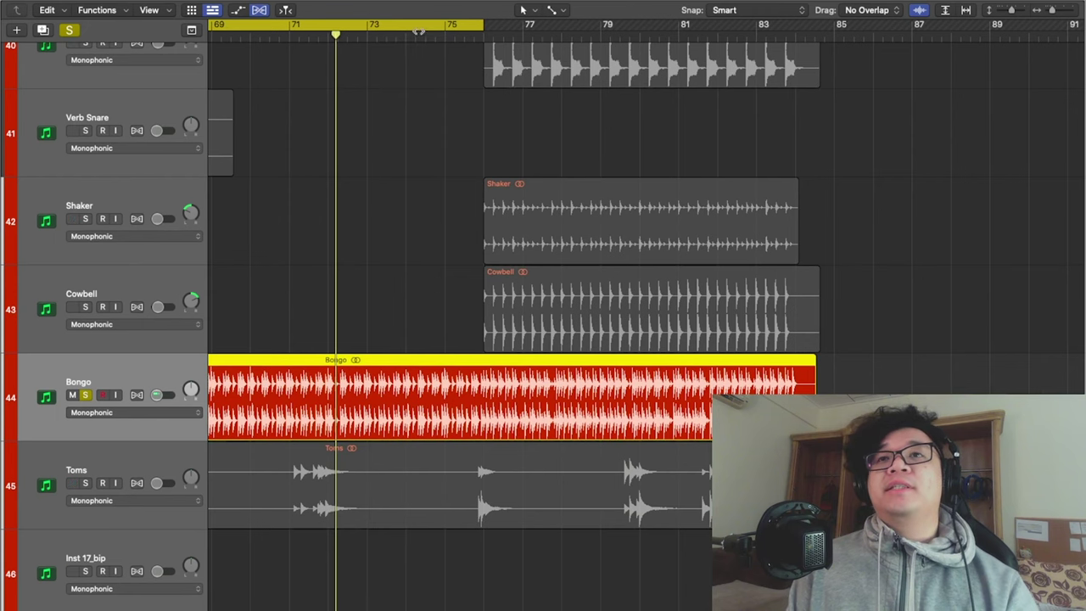
pyautogui.press('g')
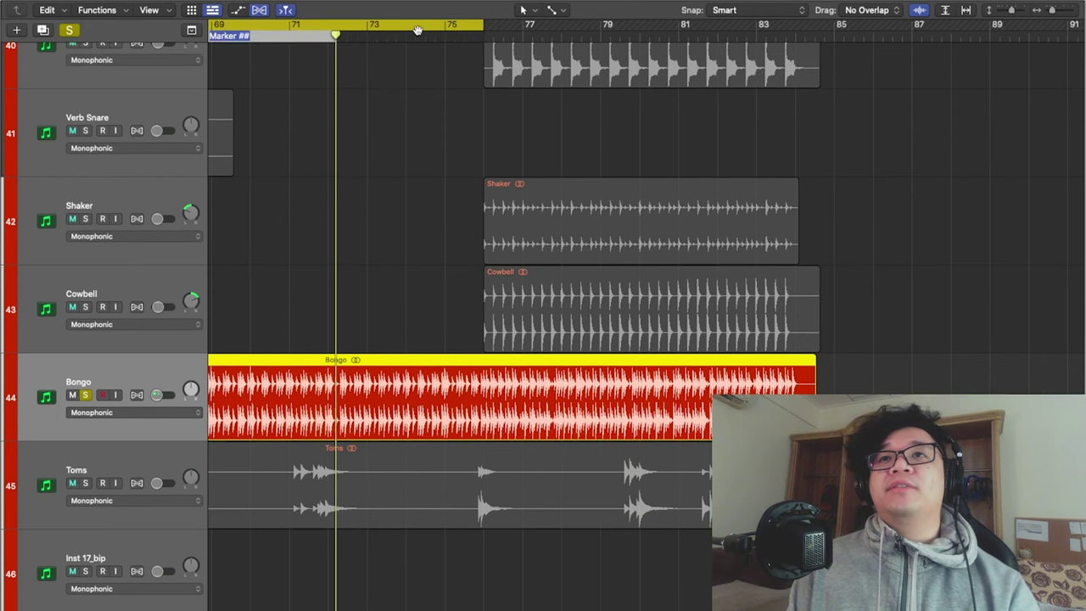
pyautogui.click(396, 34)
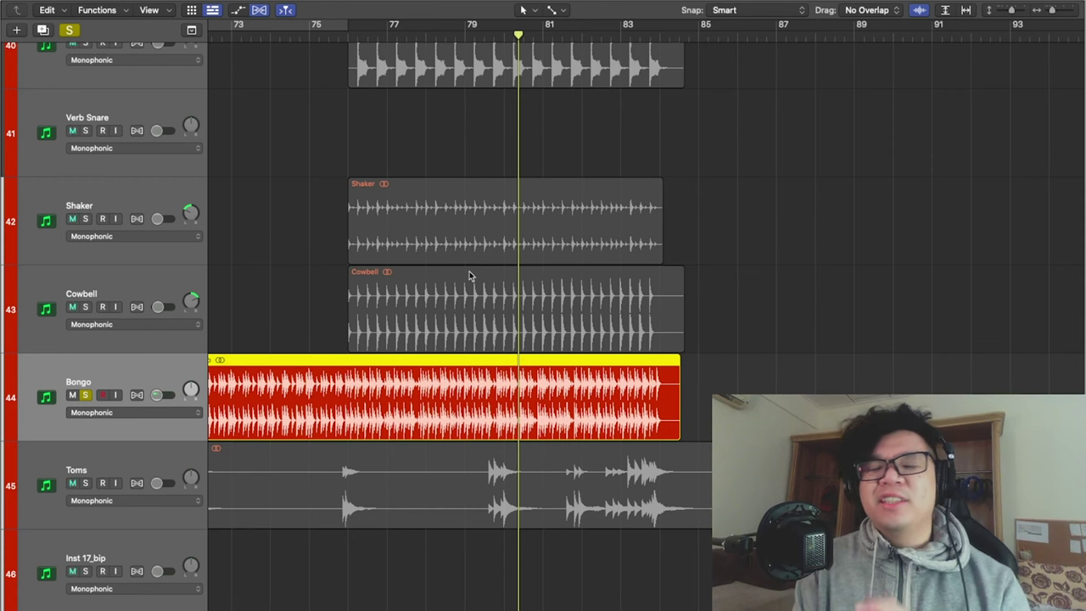
pyautogui.scroll(-3, 470, 271)
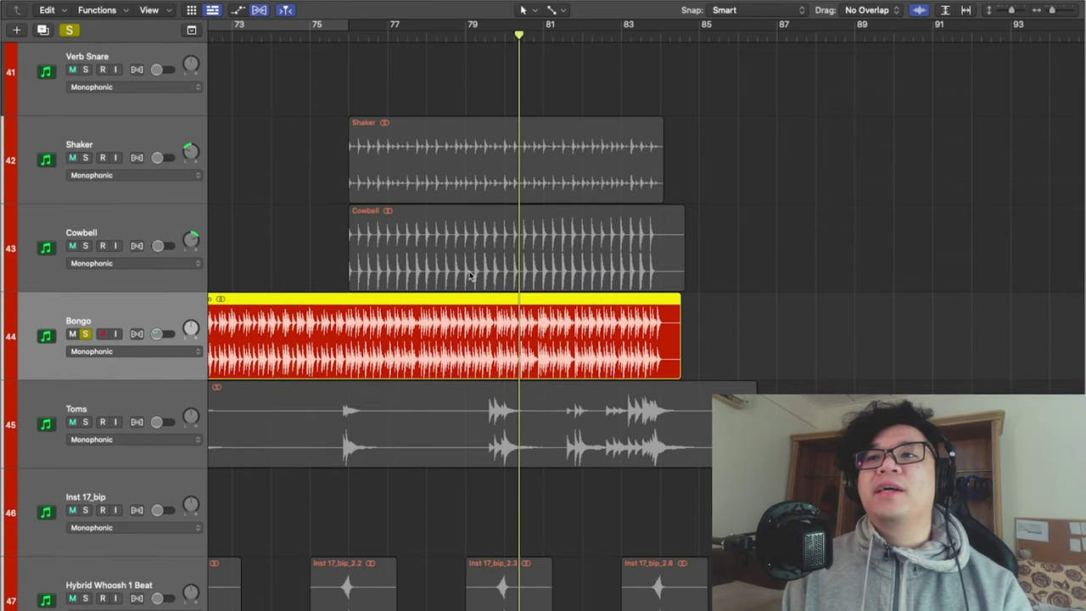
pyautogui.hscroll(-2, 475, 263)
pyautogui.scroll(-1, 488, 238)
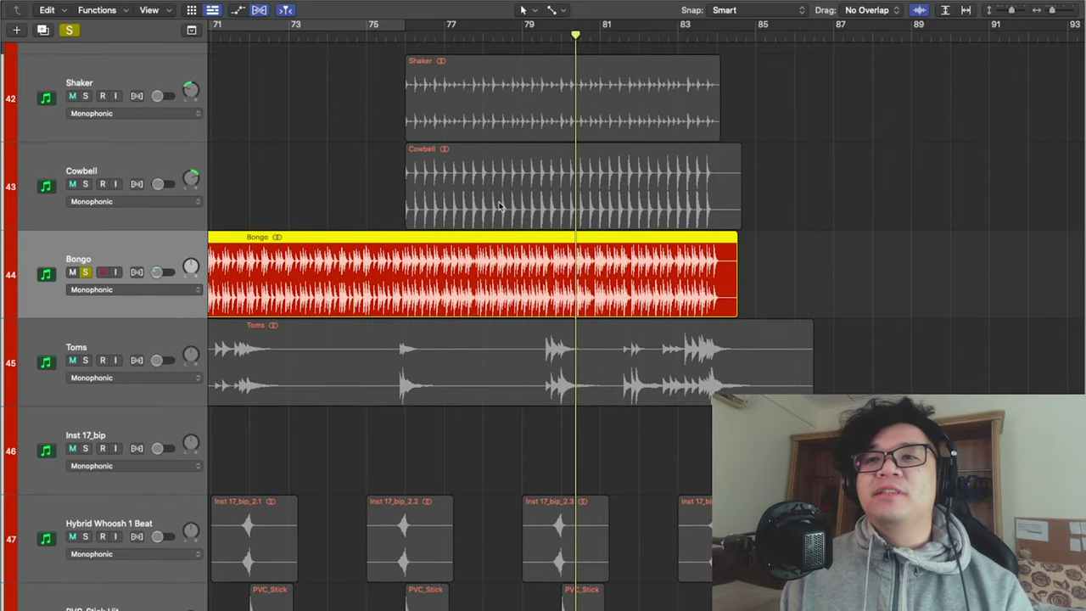
pyautogui.hscroll(-5, 501, 207)
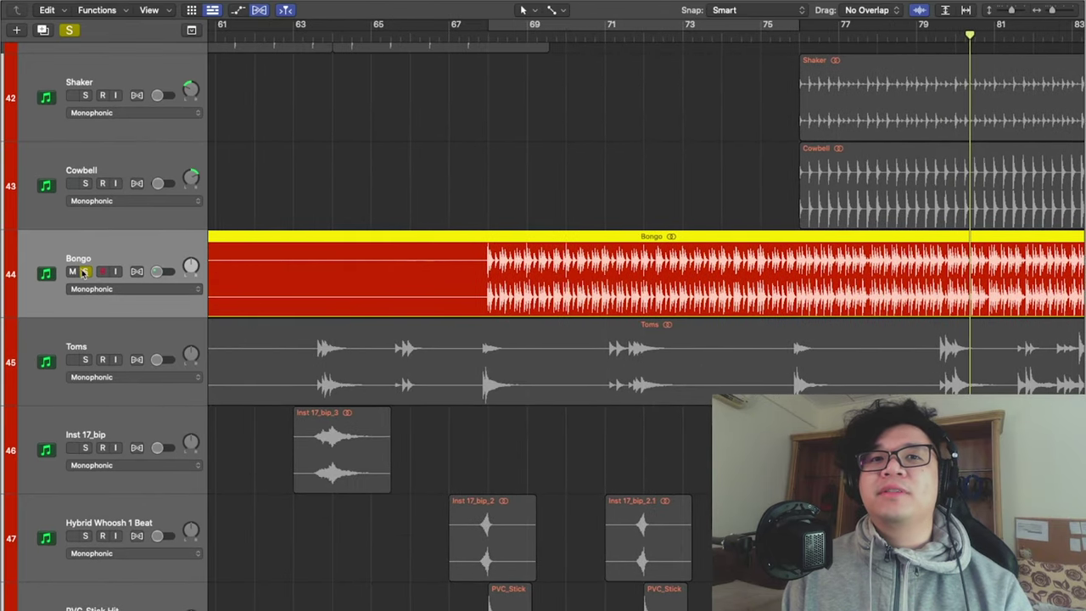
# - Move the solo from the Bongo track to the Toms track
pyautogui.click(84, 273)
pyautogui.scroll(-4, 303, 322)
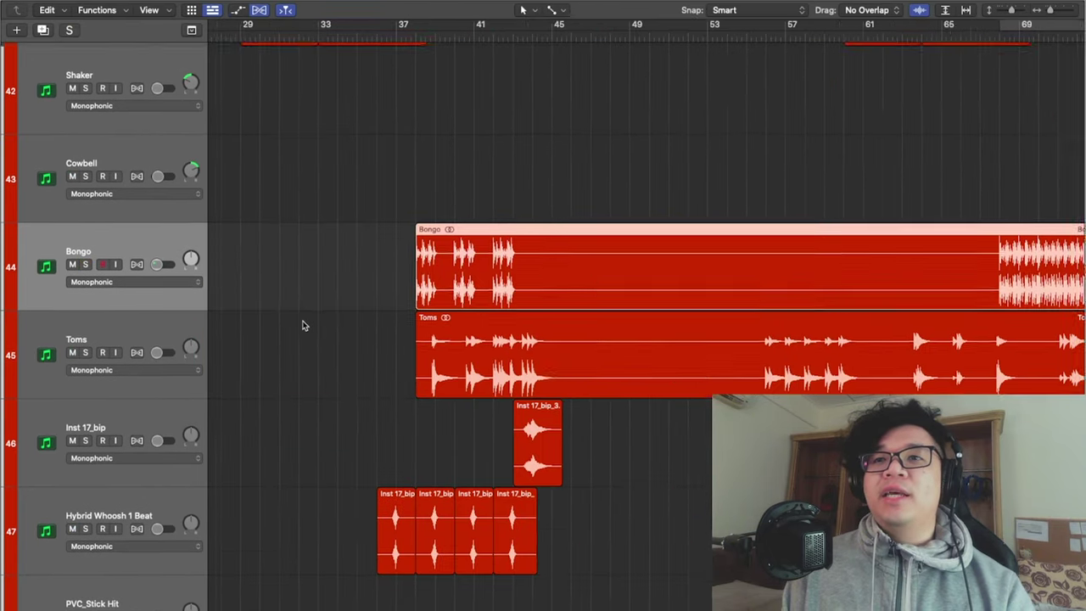
pyautogui.click(390, 39)
# - Play the soloed Toms part from bar 37, then select the Inst 17_bip_3.1 region
pyautogui.click(429, 376)
pyautogui.press('s')
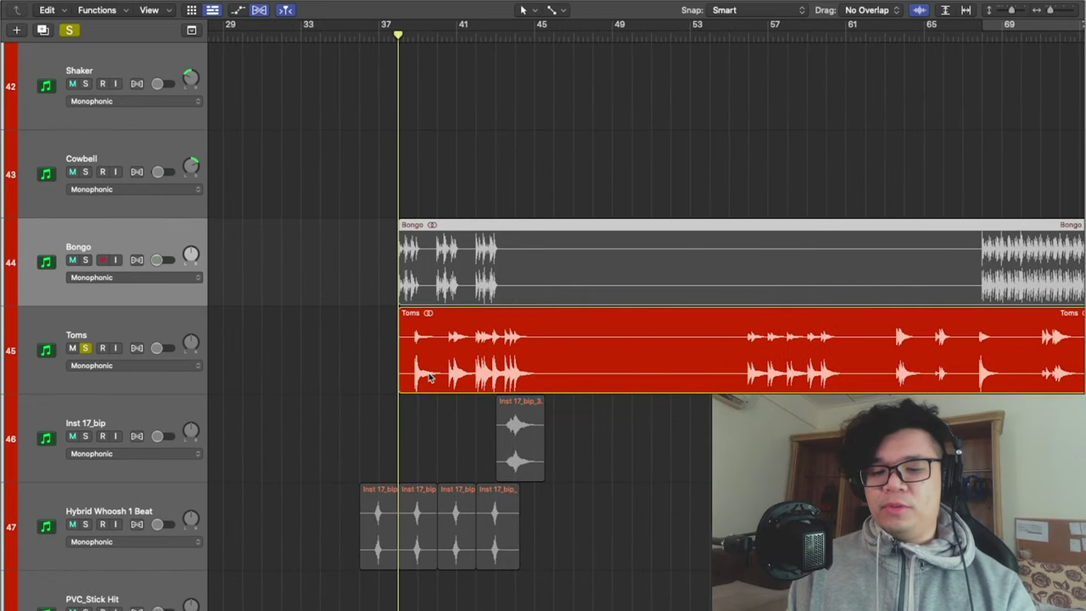
pyautogui.scroll(4, 429, 378)
pyautogui.press('space')
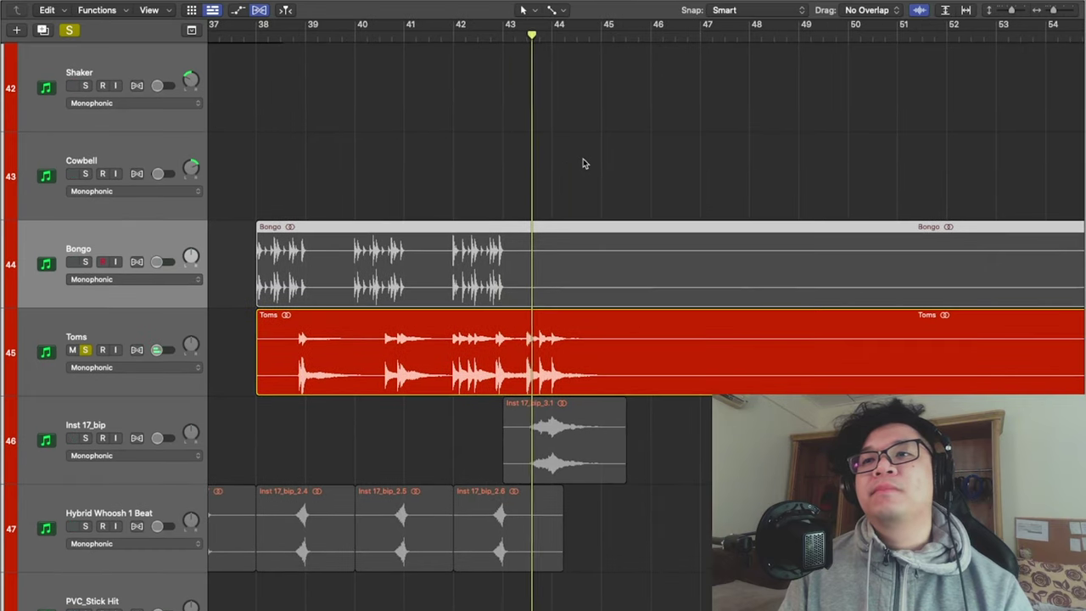
pyautogui.press('Down')
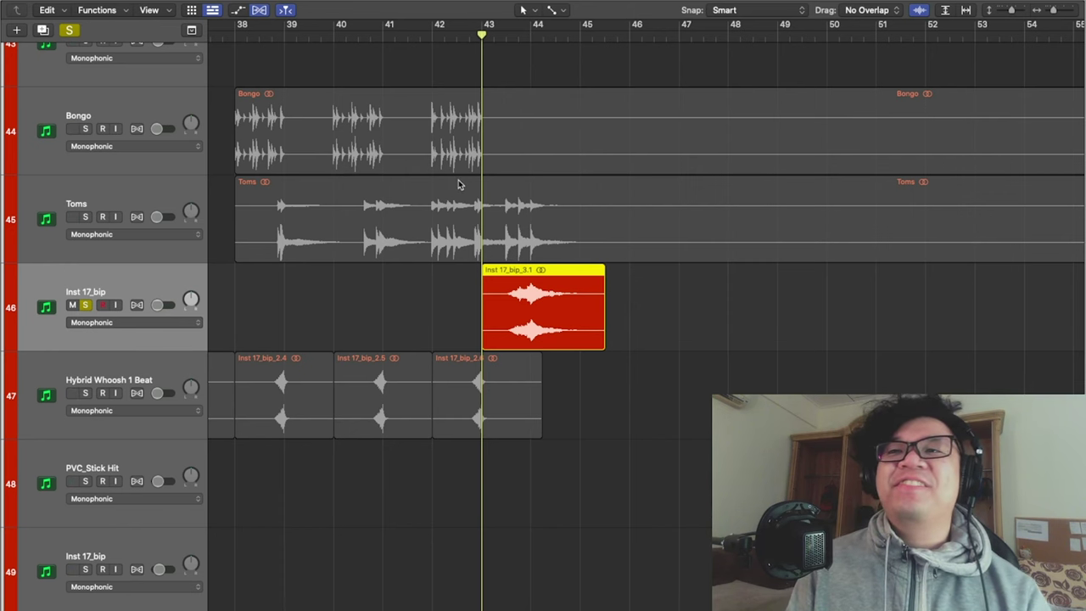
# - Play the soloed Inst 17_bip track briefly from near bar 63, then stop
pyautogui.scroll(-10, 472, 177)
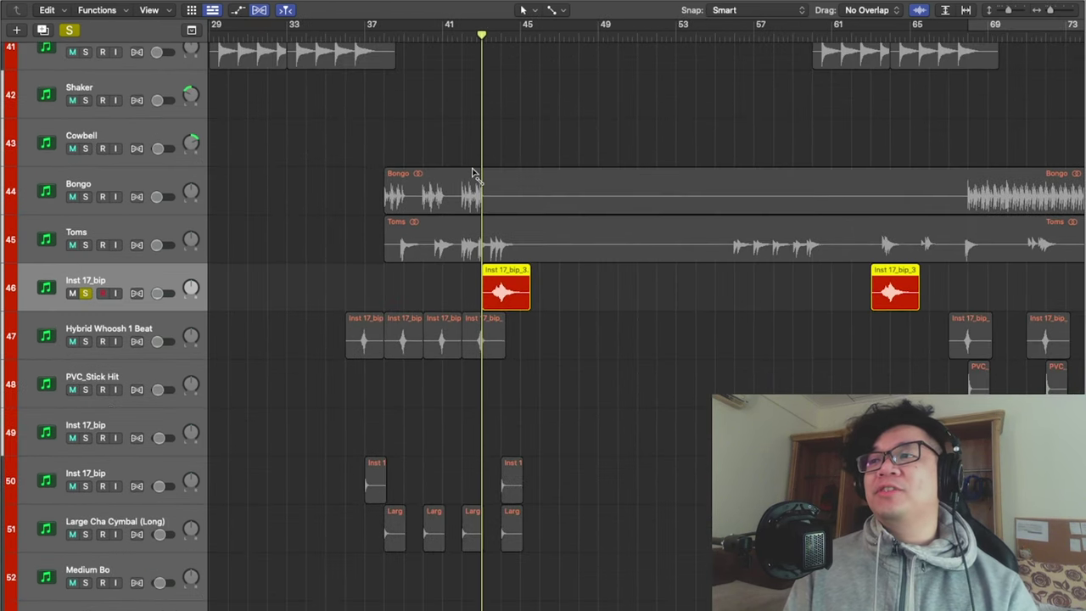
pyautogui.hscroll(3, 474, 174)
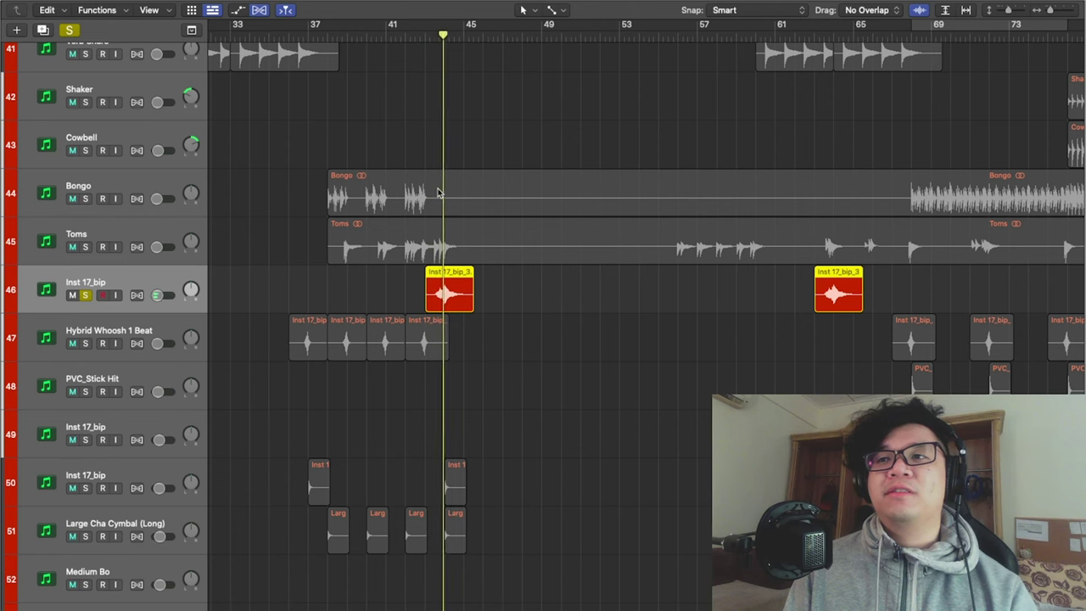
pyautogui.hscroll(15, 559, 217)
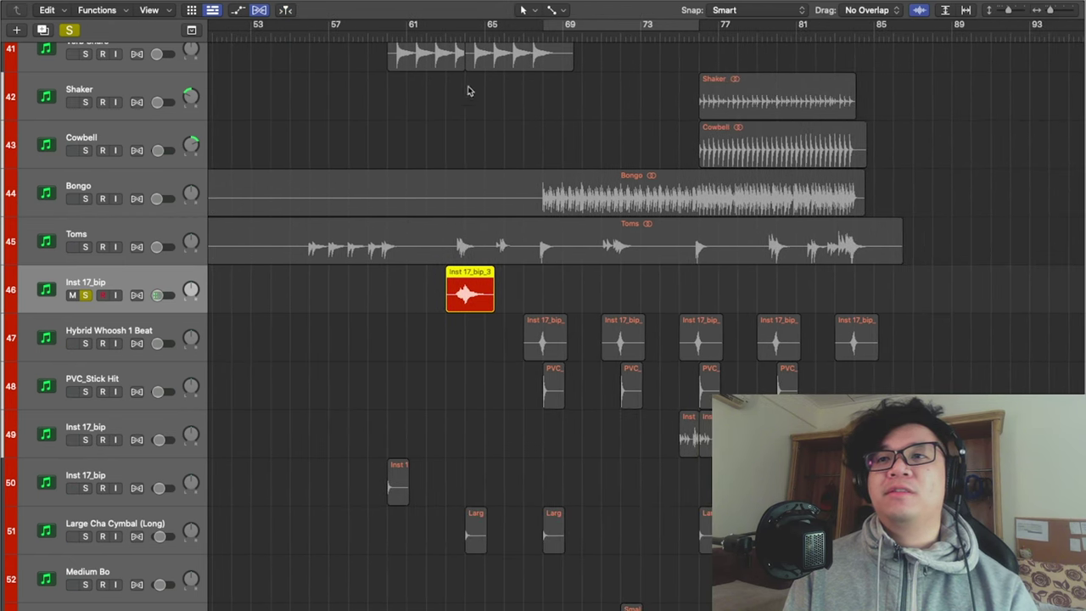
pyautogui.click(468, 91)
pyautogui.press('space')
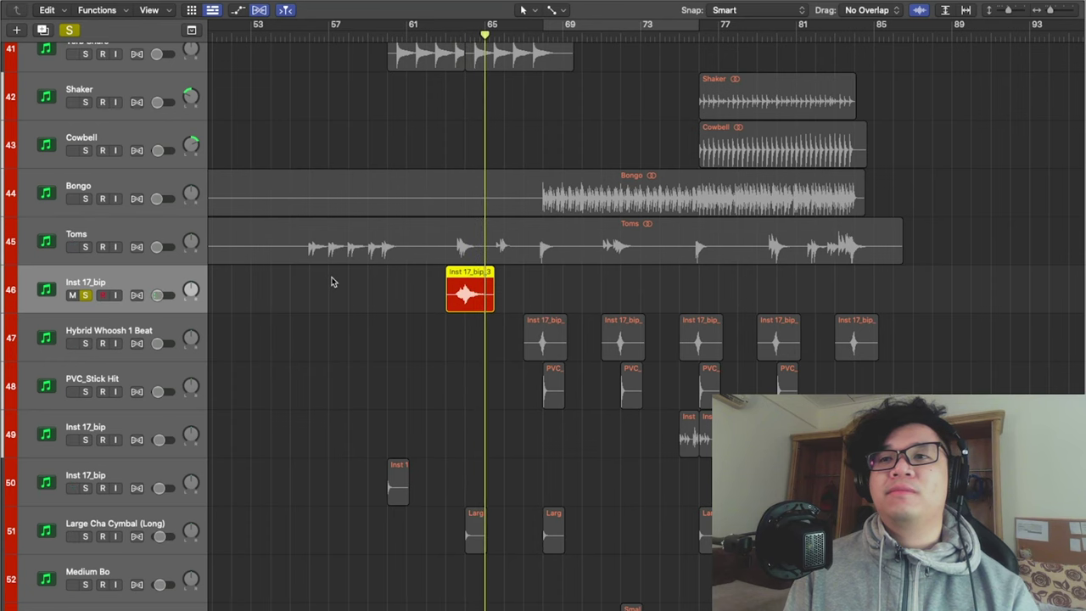
pyautogui.press('space')
# - Mark a cycle range from bar 63 to 67, then turn the cycle off again
pyautogui.scroll(-1, 511, 286)
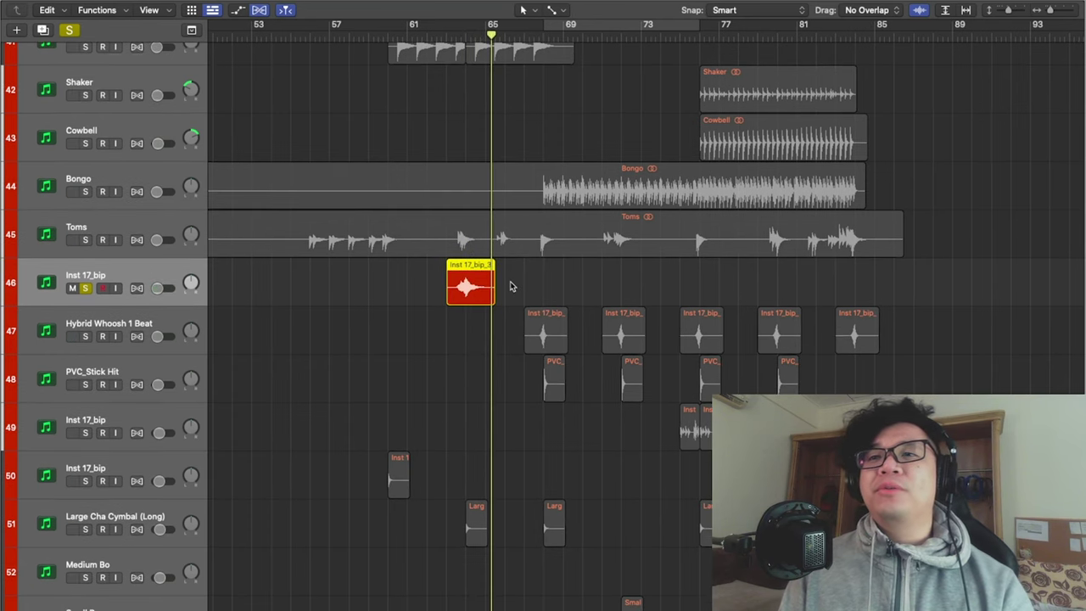
pyautogui.scroll(5, 498, 295)
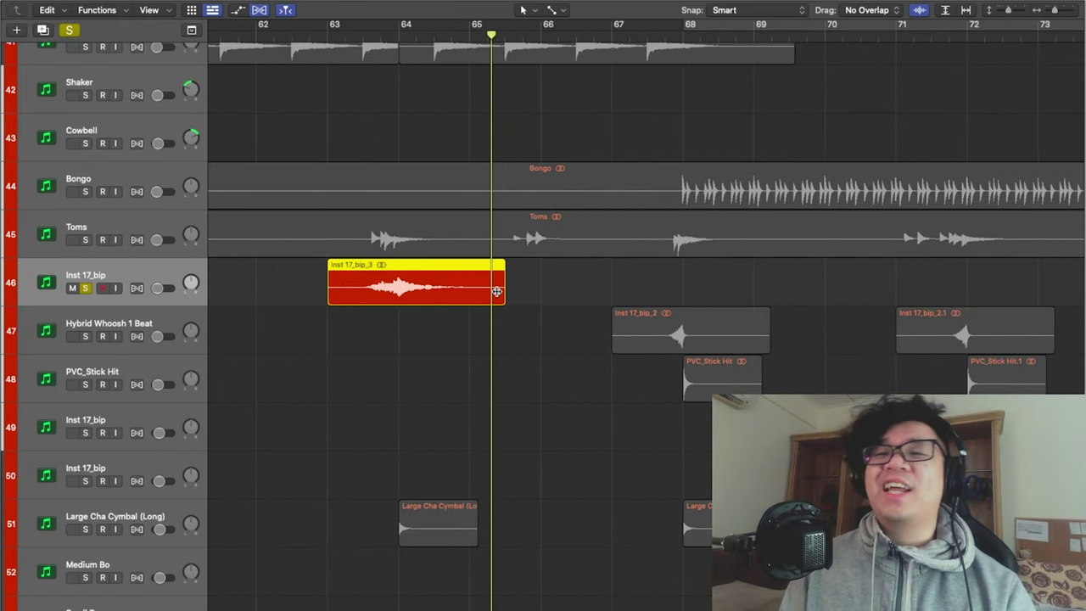
pyautogui.hscroll(-2, 498, 295)
pyautogui.scroll(1, 498, 296)
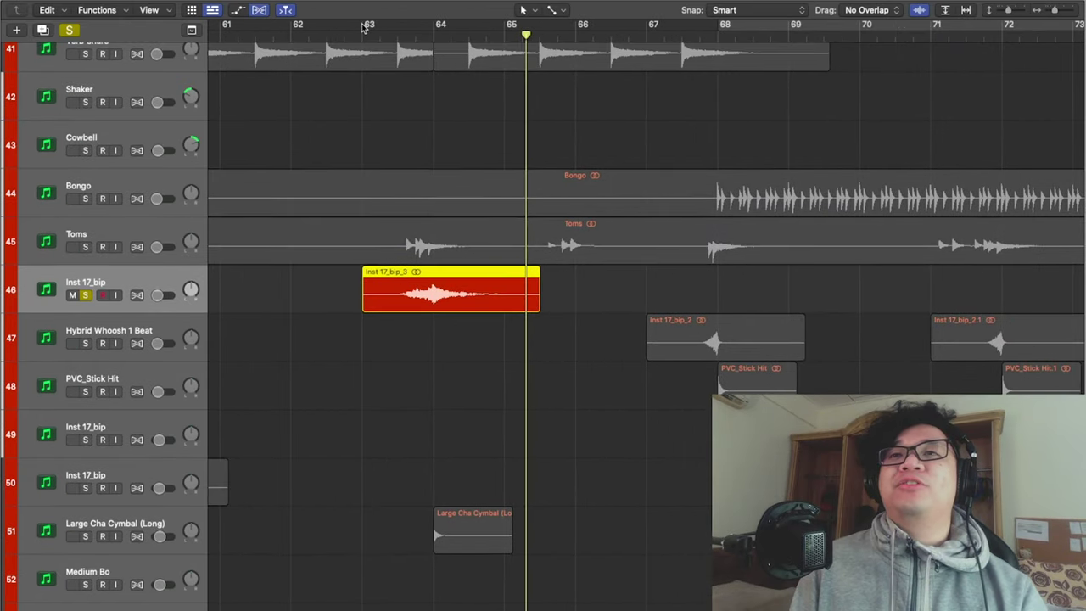
pyautogui.moveTo(363, 28); pyautogui.dragTo(642, 27)
pyautogui.press('c')
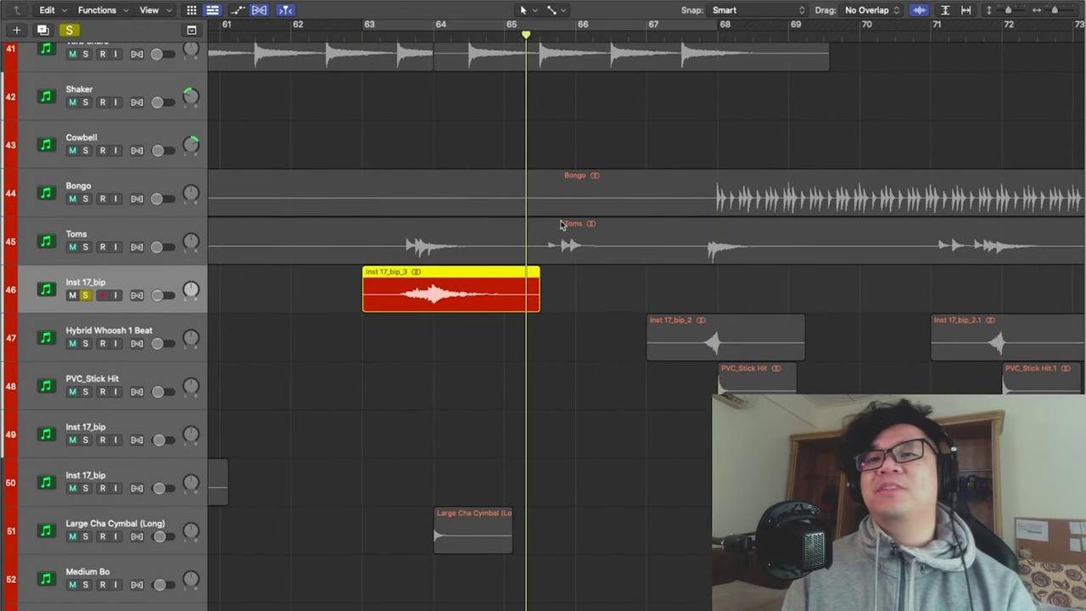
# - Put the playhead at the region start, then back near bar 63, and release the solo
pyautogui.scroll(1, 561, 224)
pyautogui.hscroll(-1, 561, 224)
pyautogui.scroll(-5, 560, 241)
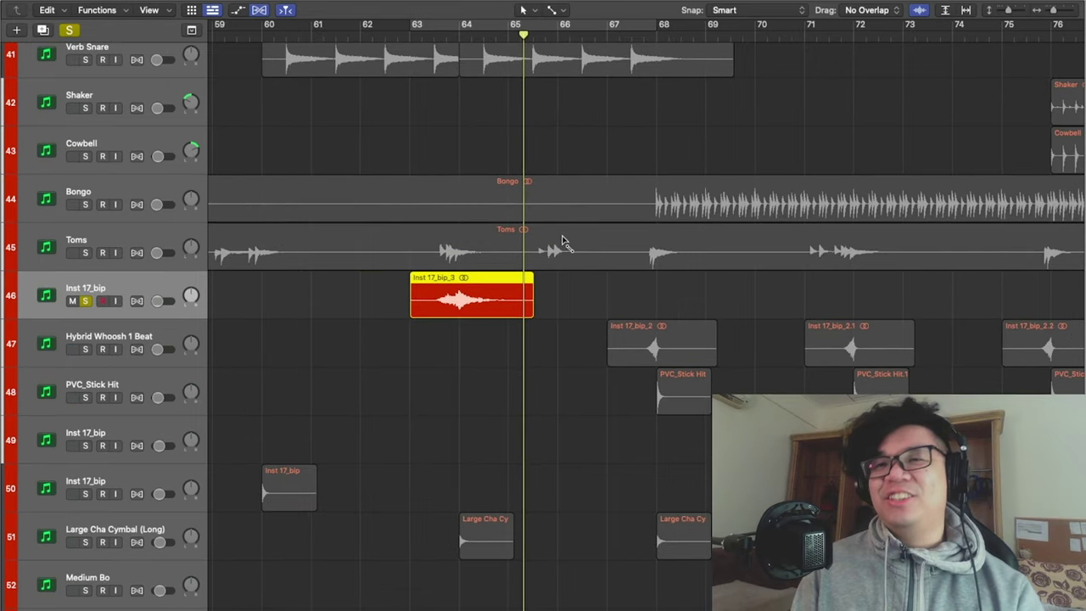
pyautogui.hotkey('shift', 'Return')
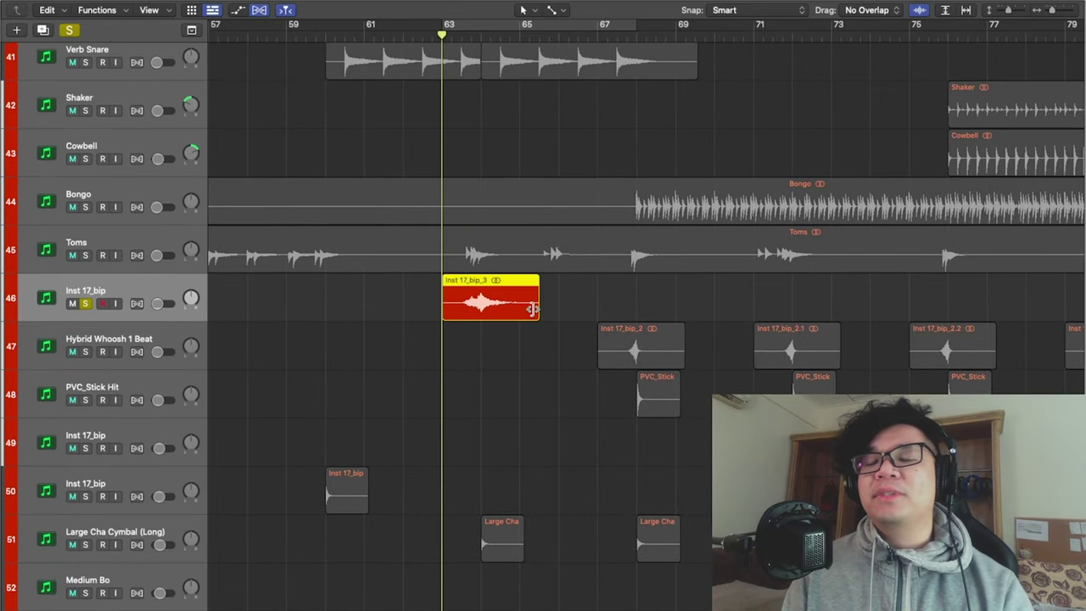
pyautogui.scroll(2, 534, 314)
pyautogui.scroll(5, 534, 314)
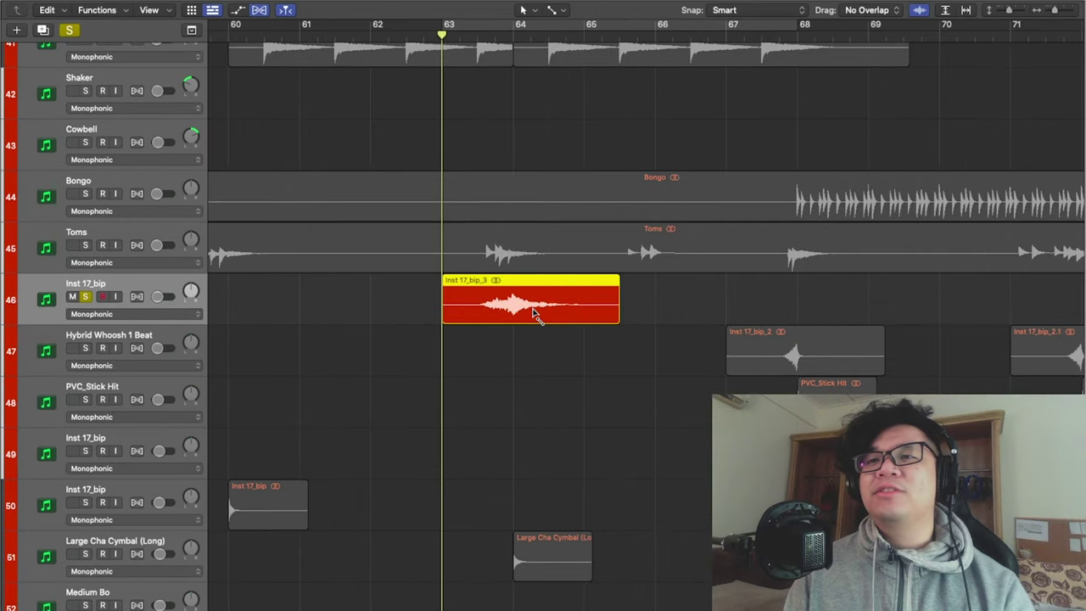
pyautogui.scroll(-5, 535, 314)
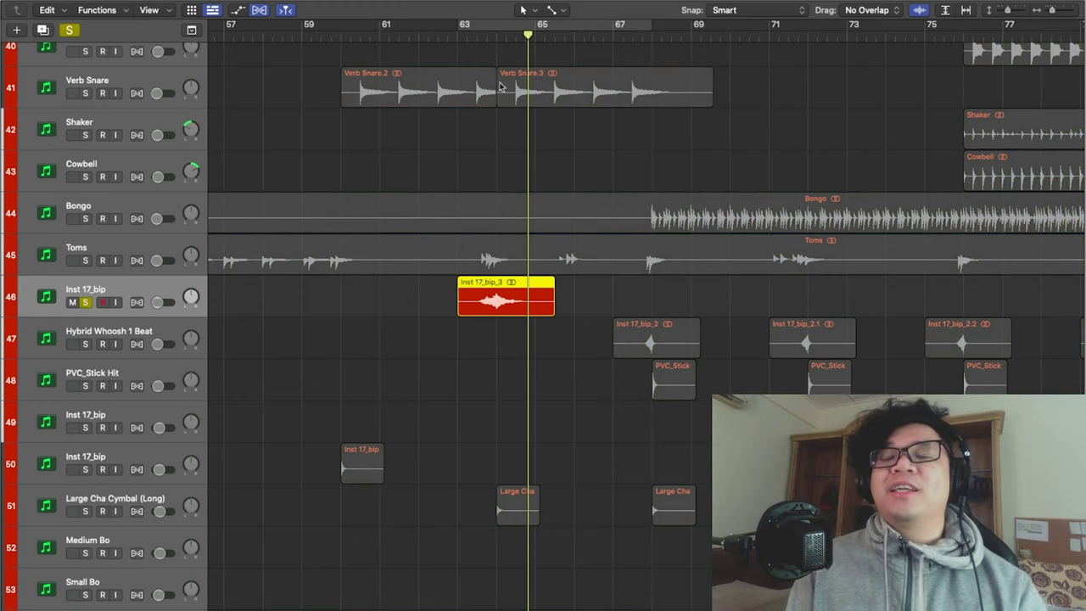
pyautogui.click(458, 37)
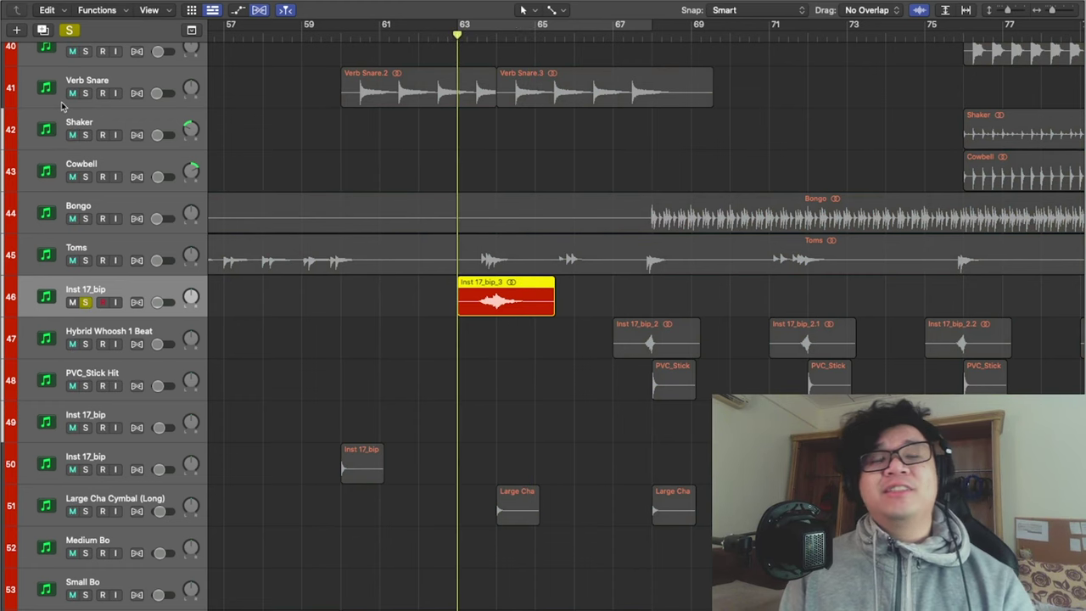
pyautogui.click(69, 31)
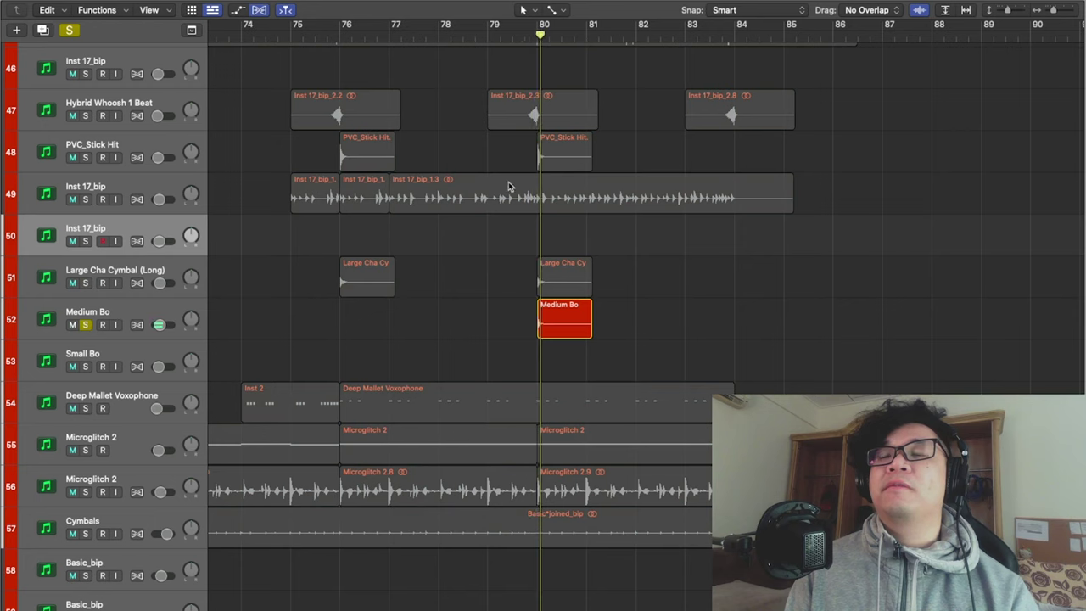
# - Select every region in the arrangement with Cmd+A
pyautogui.hscroll(-5, 509, 182)
pyautogui.press('super+a')
pyautogui.hscroll(-8, 494, 319)
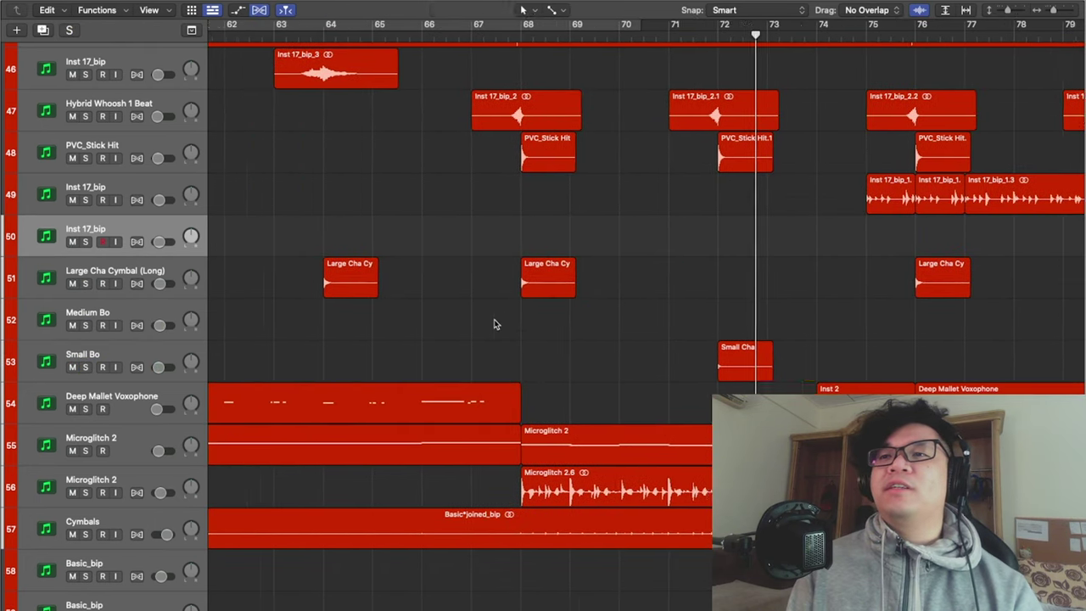
pyautogui.hscroll(-4, 495, 324)
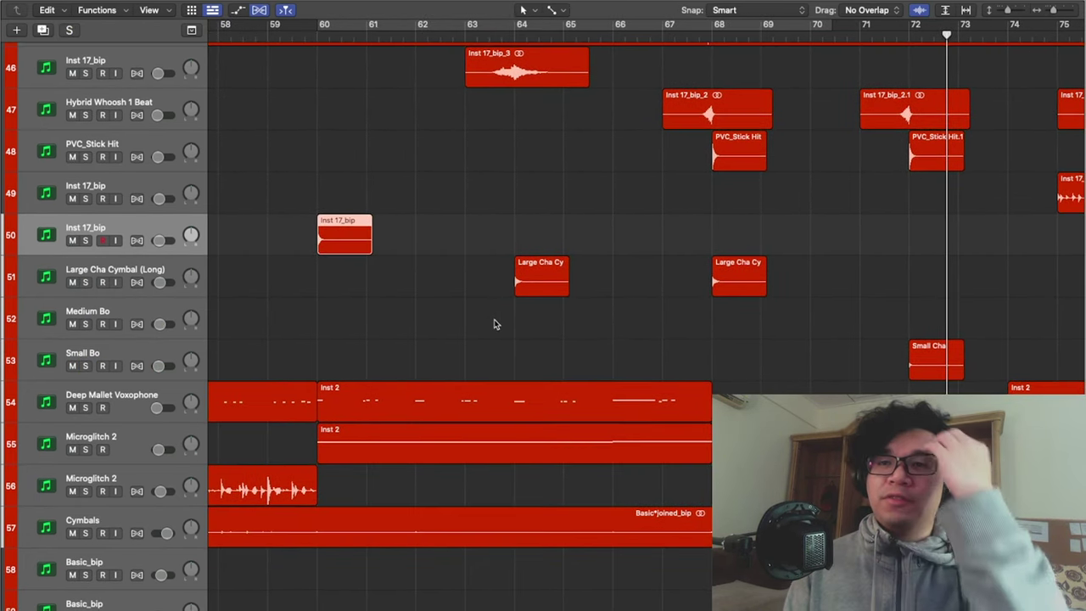
pyautogui.hscroll(10, 496, 324)
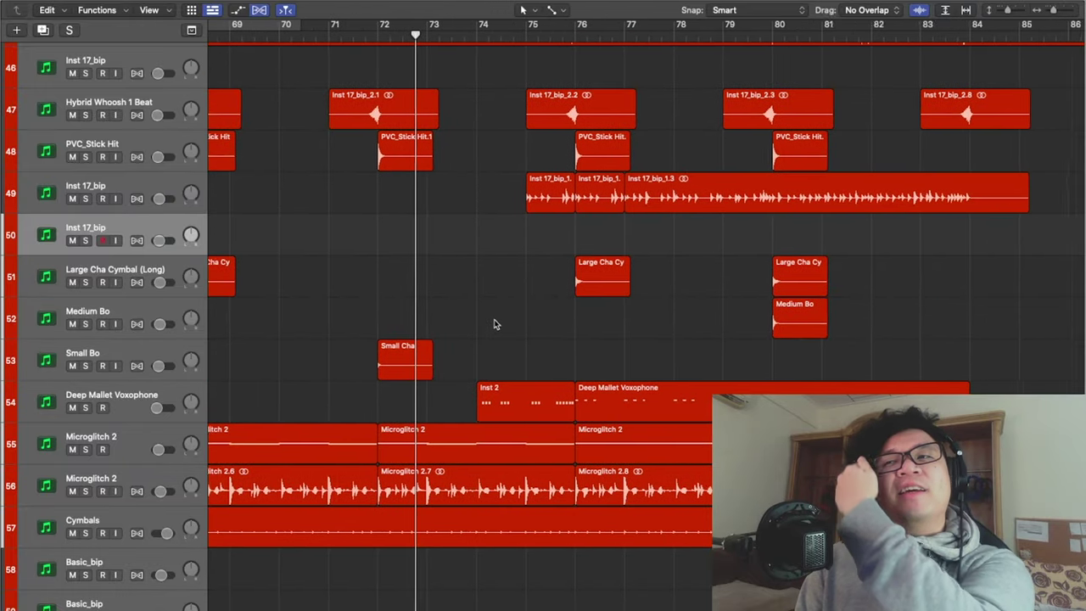
pyautogui.hscroll(4, 495, 324)
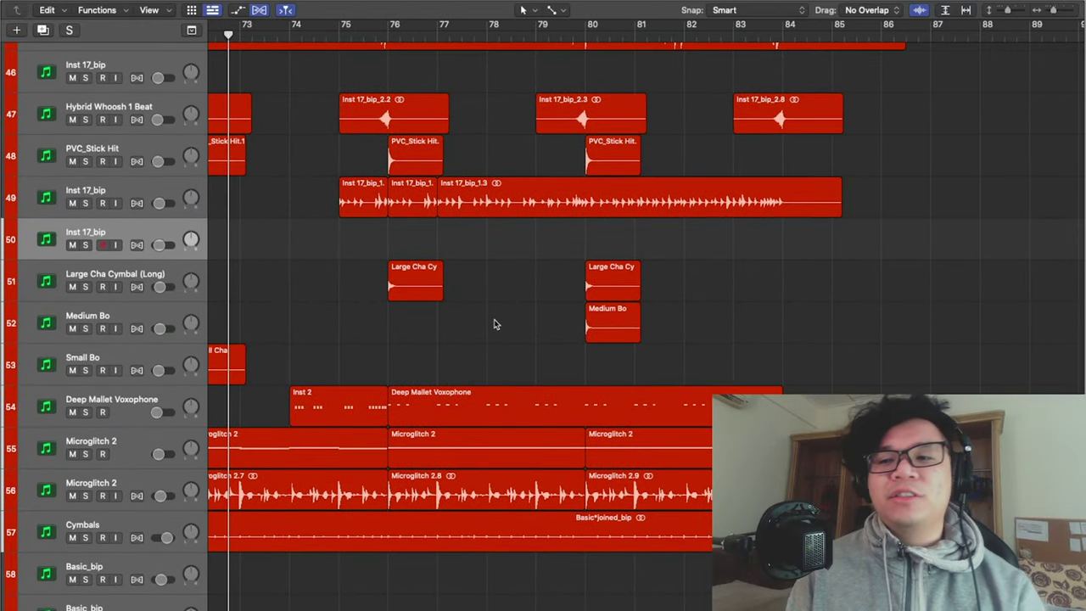
pyautogui.hscroll(-5, 420, 340)
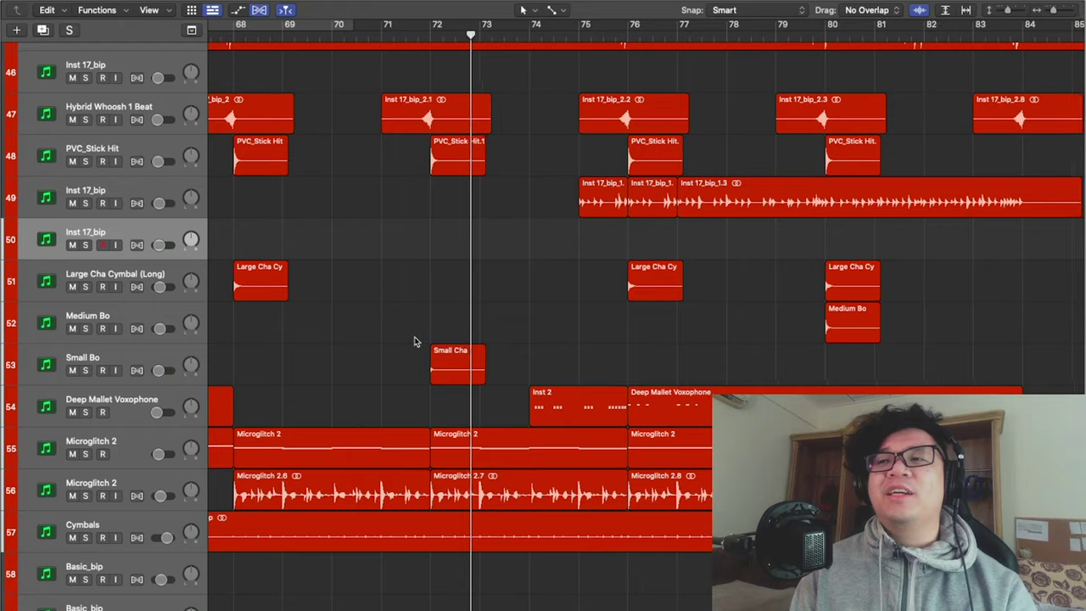
pyautogui.hscroll(2, 416, 341)
pyautogui.hscroll(-6, 416, 341)
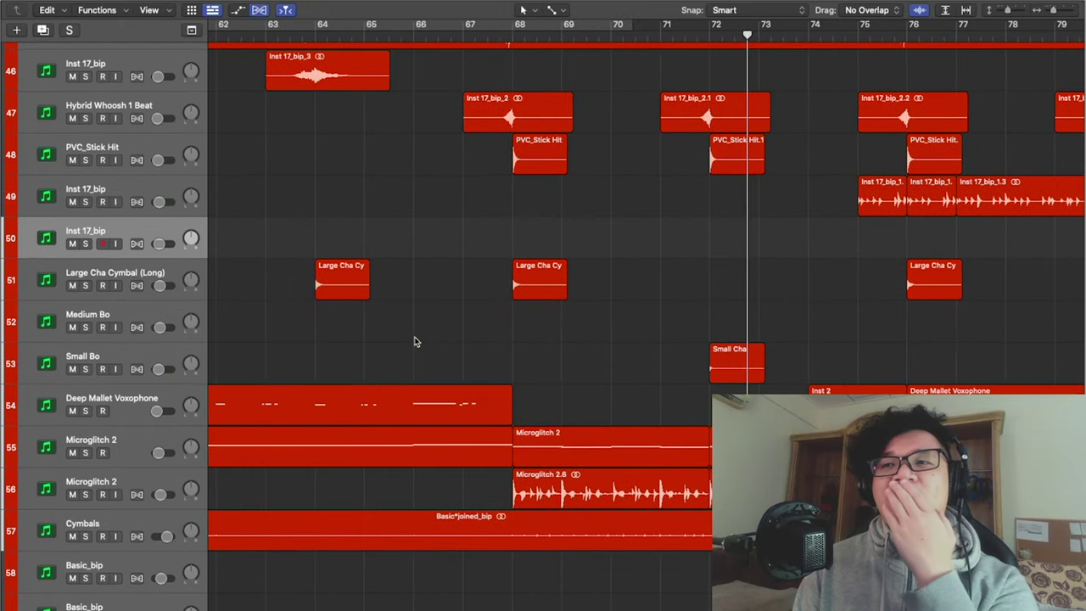
pyautogui.hscroll(5, 416, 342)
# - Solo the Deep Mallet Voxophone track and play it back from bar 60
pyautogui.press('Down')
pyautogui.press('Down')
pyautogui.press('Down')
pyautogui.press('Down')
pyautogui.press('s')
pyautogui.scroll(-2, 618, 254)
pyautogui.hscroll(-10, 618, 255)
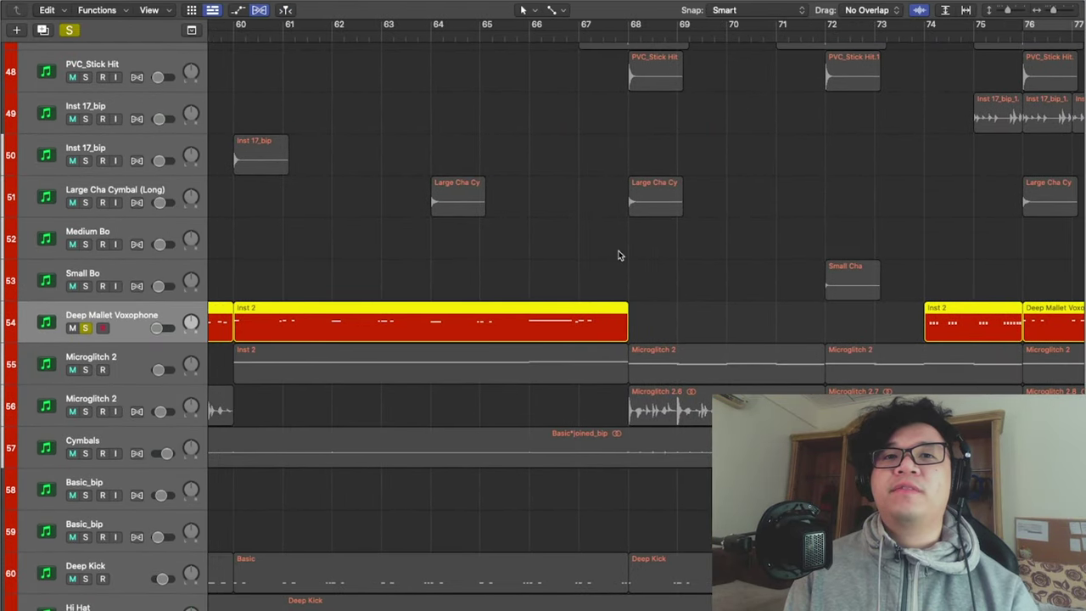
pyautogui.hscroll(-2, 618, 255)
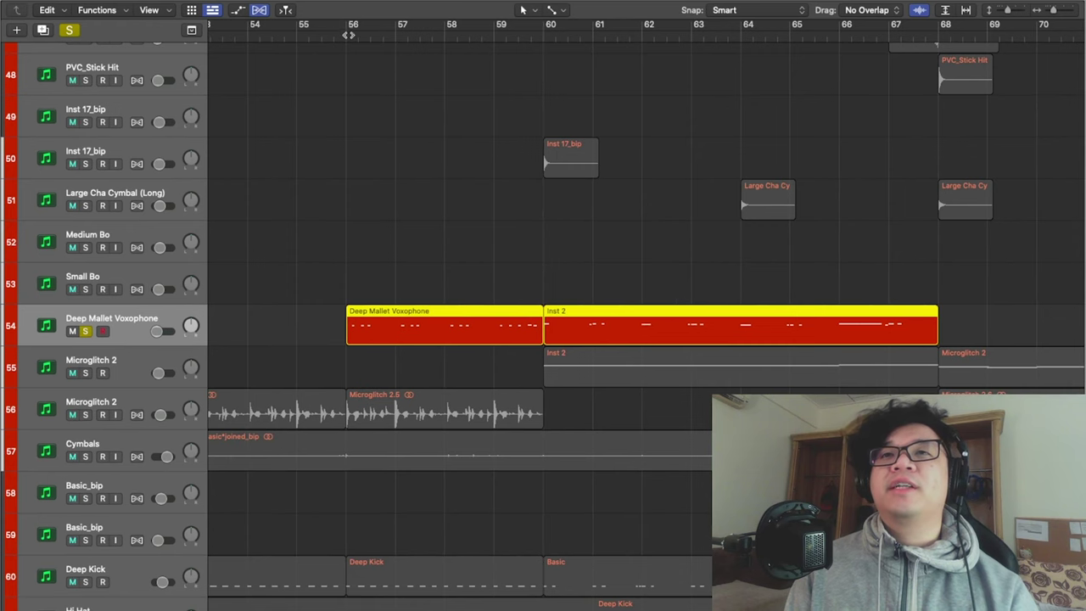
pyautogui.hscroll(1, 380, 242)
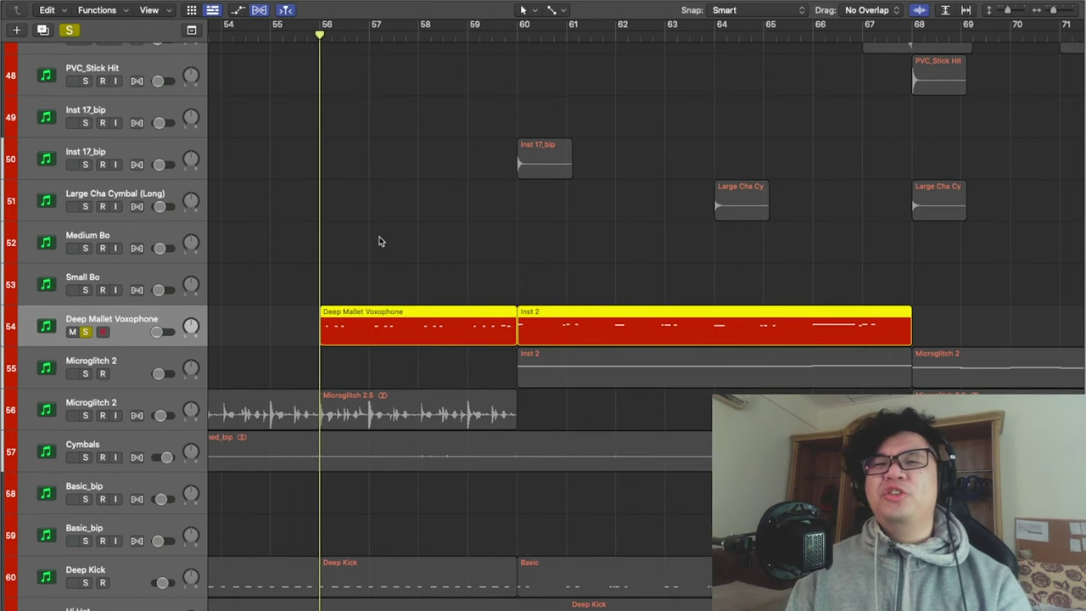
pyautogui.doubleClick(518, 34)
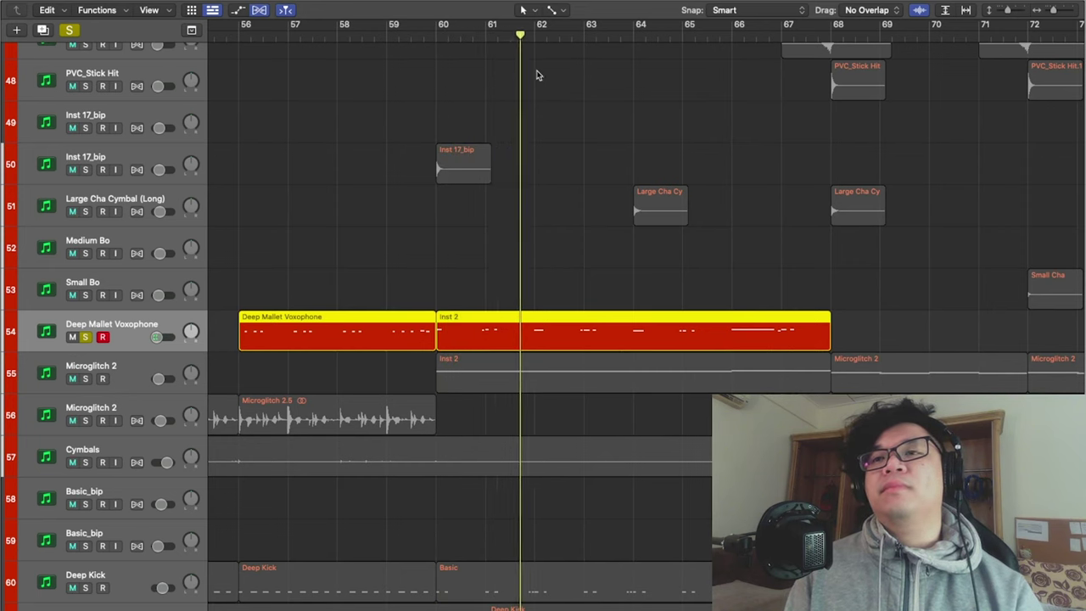
pyautogui.hscroll(4, 534, 95)
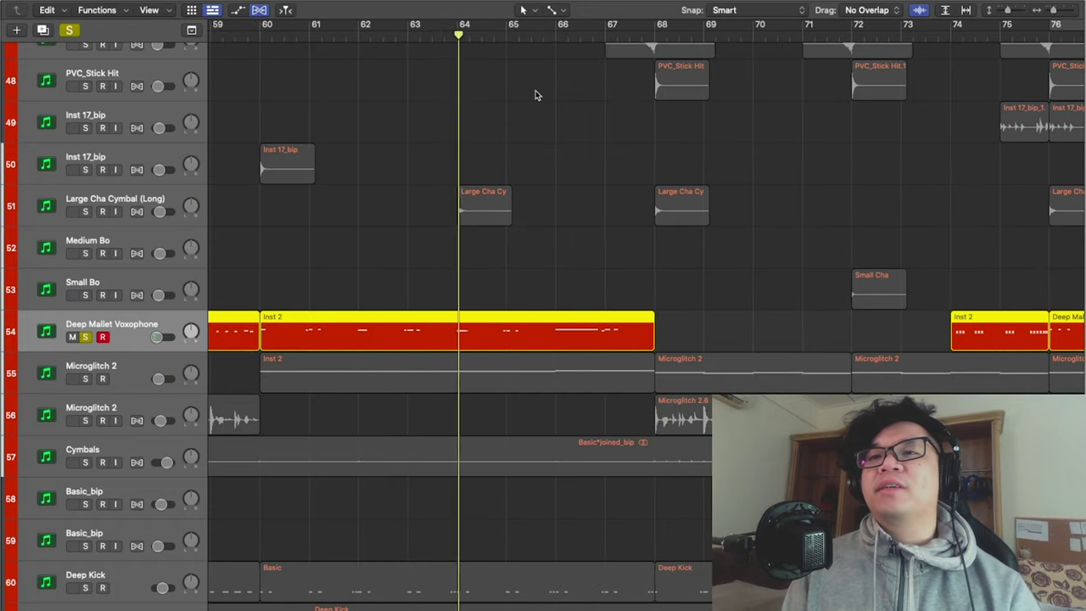
pyautogui.hscroll(2, 549, 156)
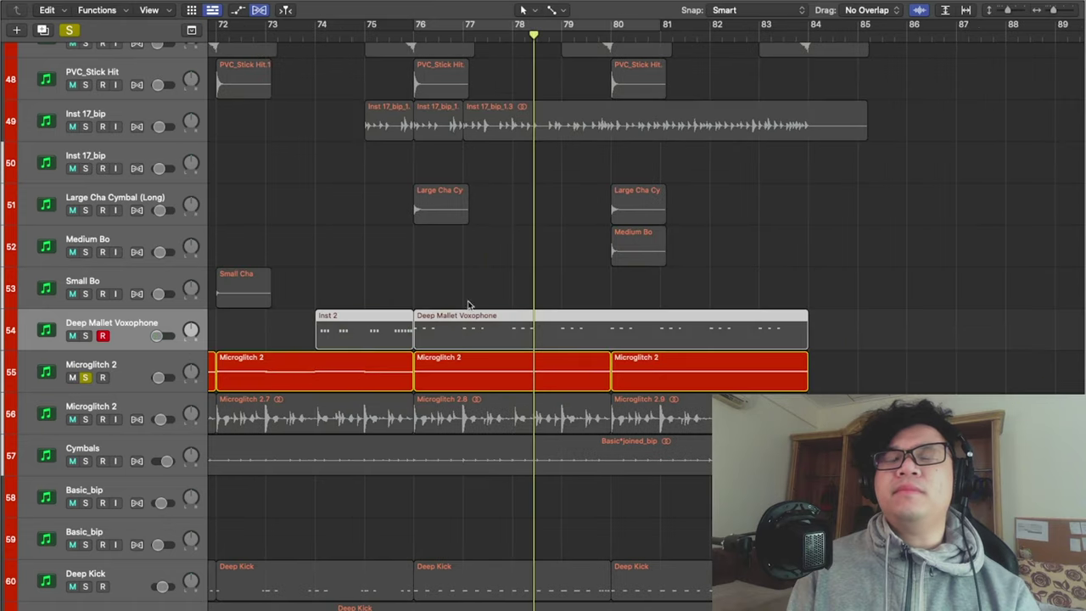
# - Select the Microglitch 2 track and scroll right through its regions past bar 80
pyautogui.hscroll(-15, 521, 297)
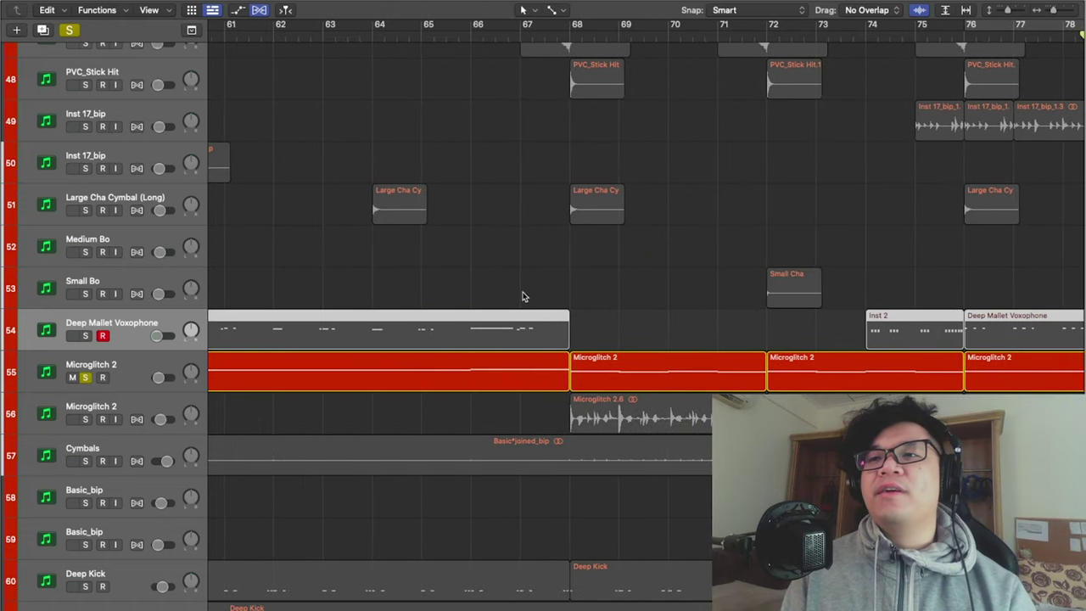
pyautogui.click(129, 373)
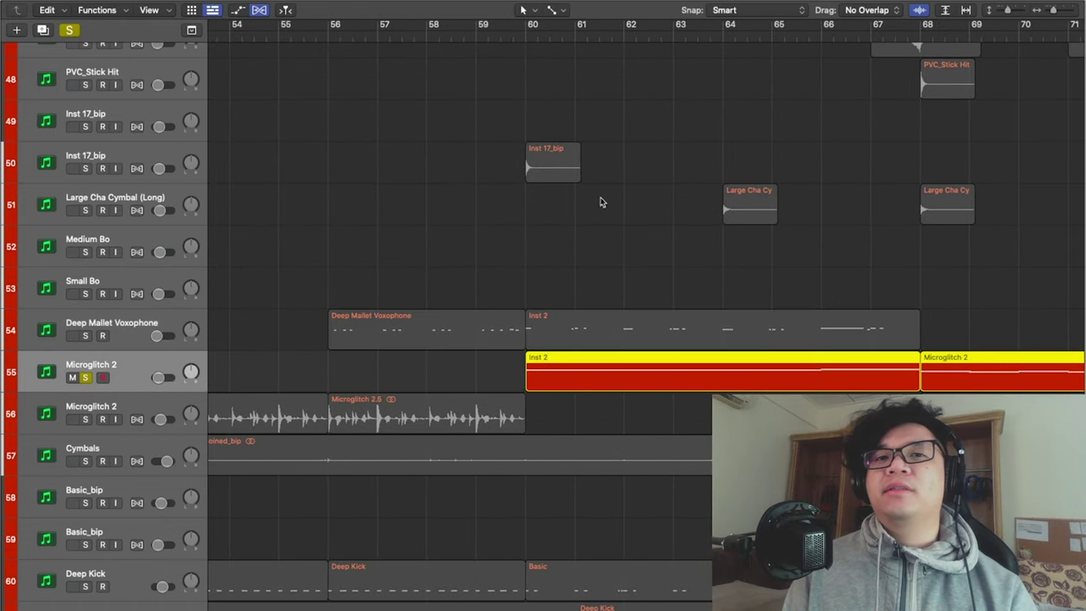
pyautogui.hscroll(3, 602, 201)
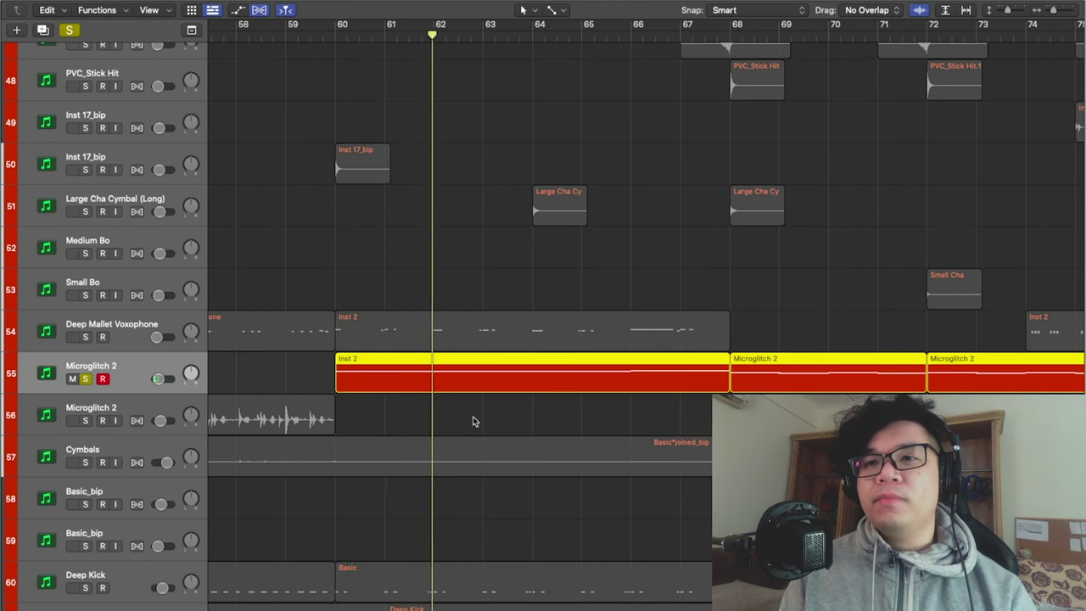
pyautogui.hscroll(5, 532, 312)
pyautogui.hscroll(3, 532, 312)
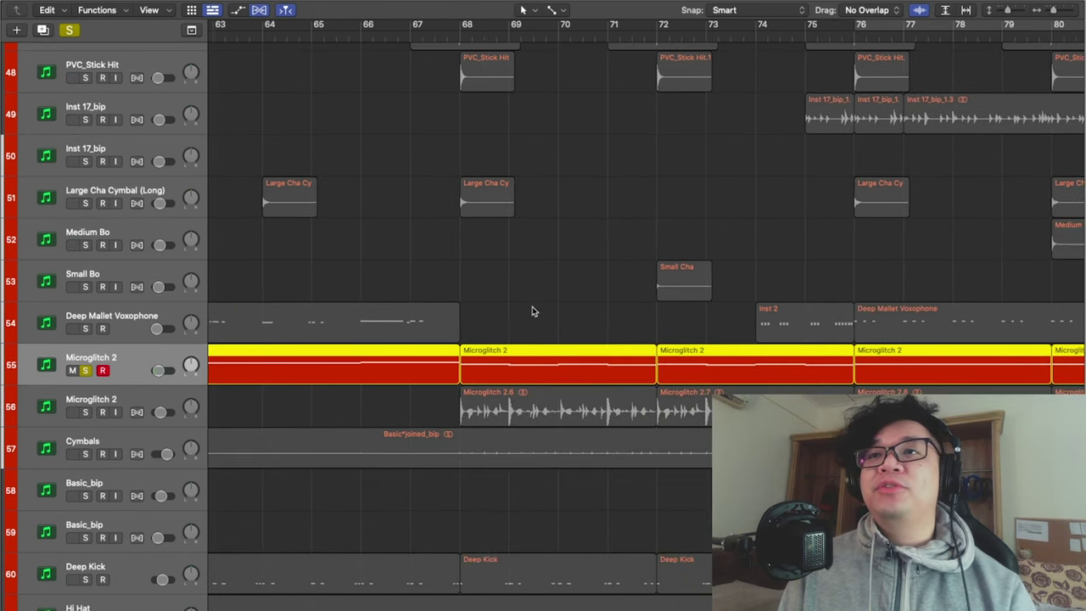
# - Solo the Cymbals track and play it back on its own
pyautogui.scroll(-2, 323, 388)
pyautogui.click(323, 388)
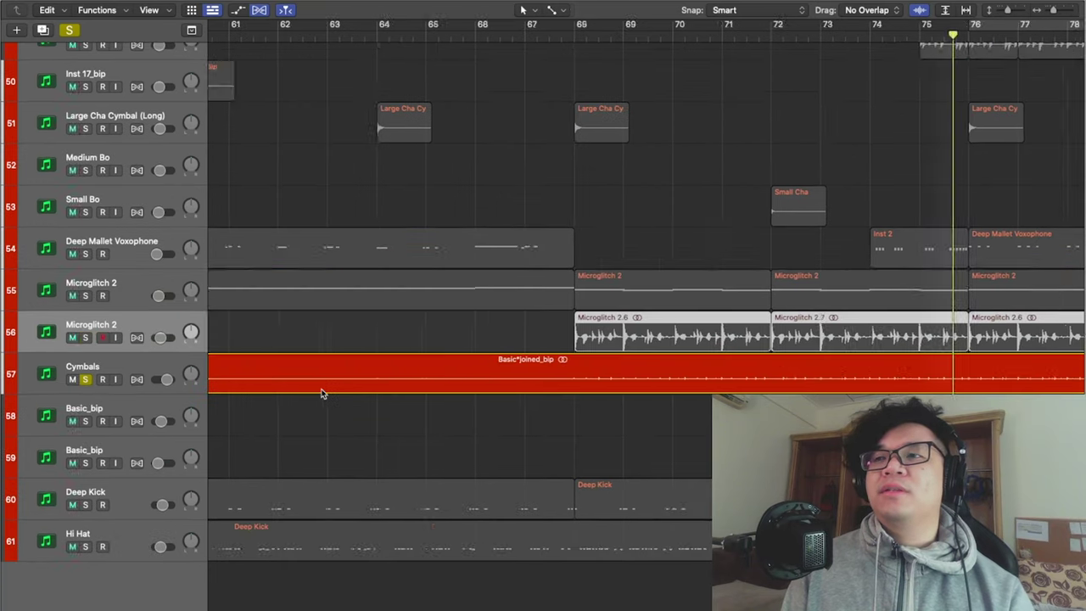
pyautogui.hscroll(-20, 322, 391)
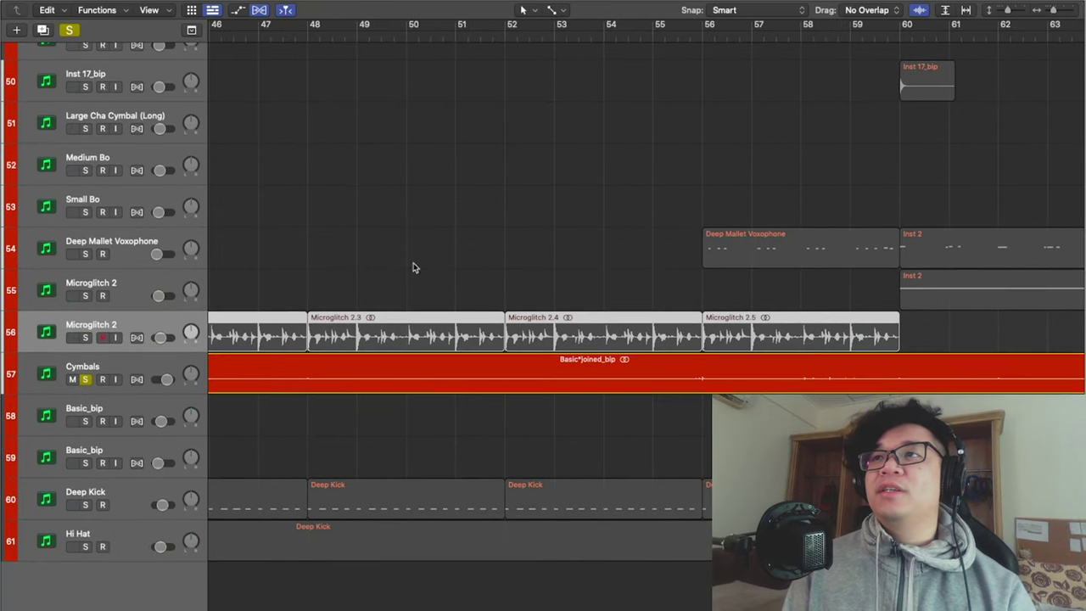
pyautogui.scroll(5, 878, 59)
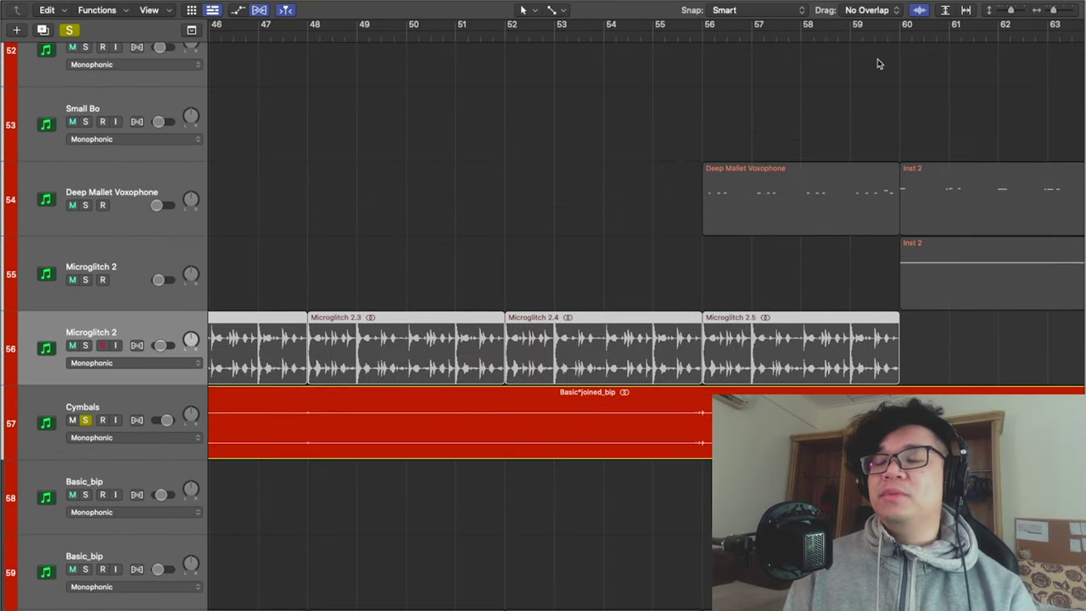
pyautogui.hscroll(-3, 877, 58)
pyautogui.press('space')
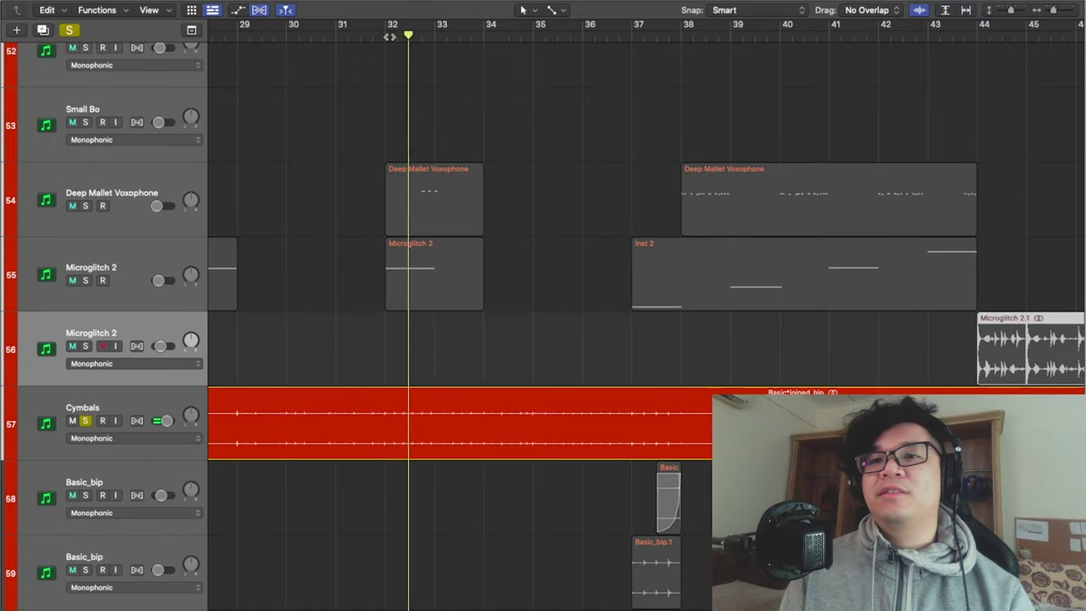
pyautogui.hscroll(-5, 535, 313)
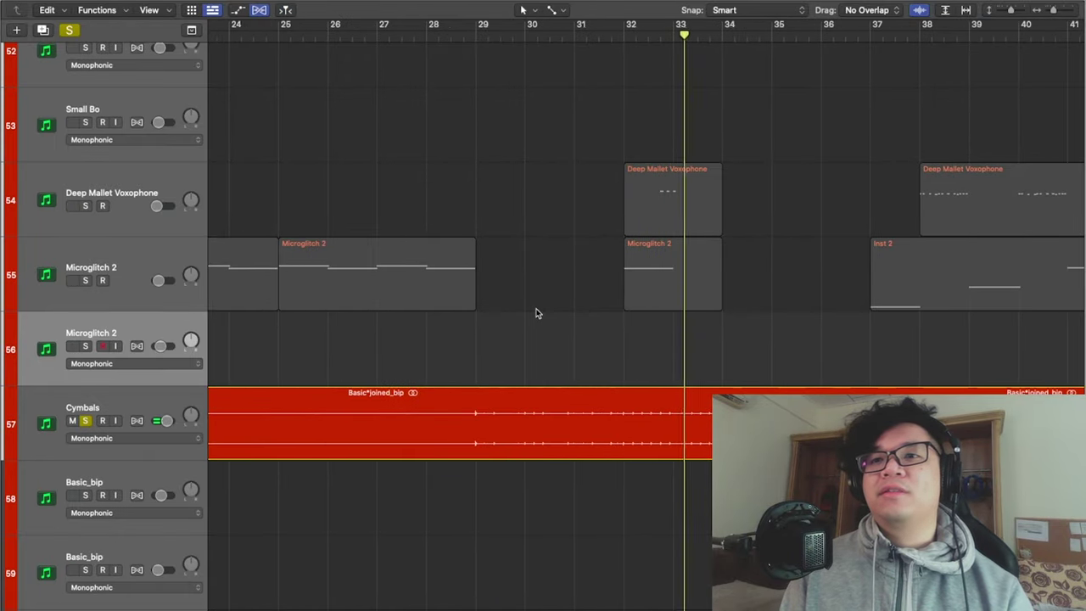
pyautogui.hscroll(8, 536, 314)
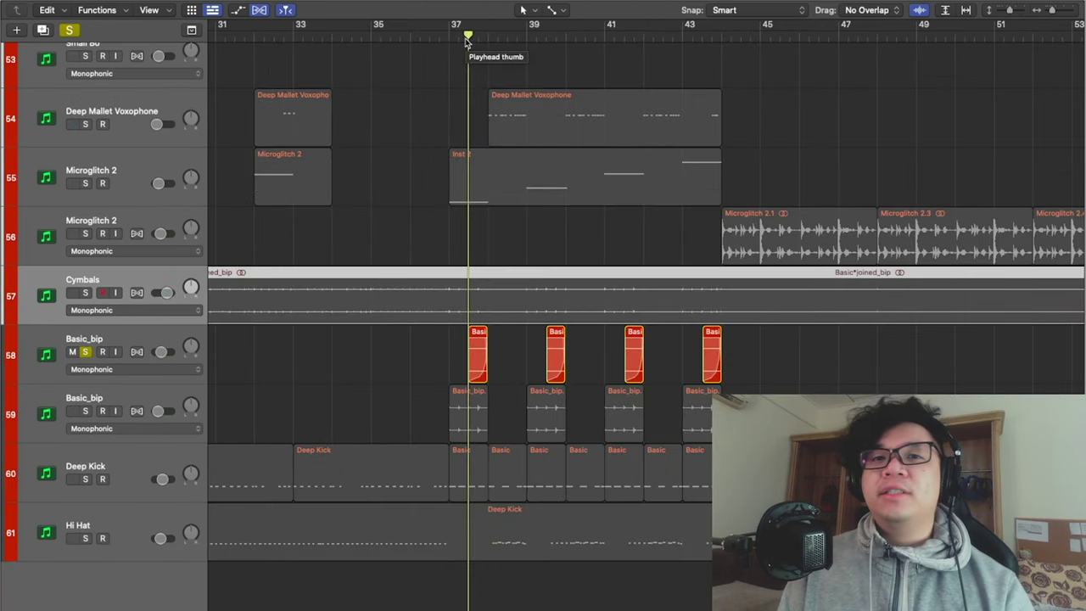
pyautogui.scroll(3, 465, 41)
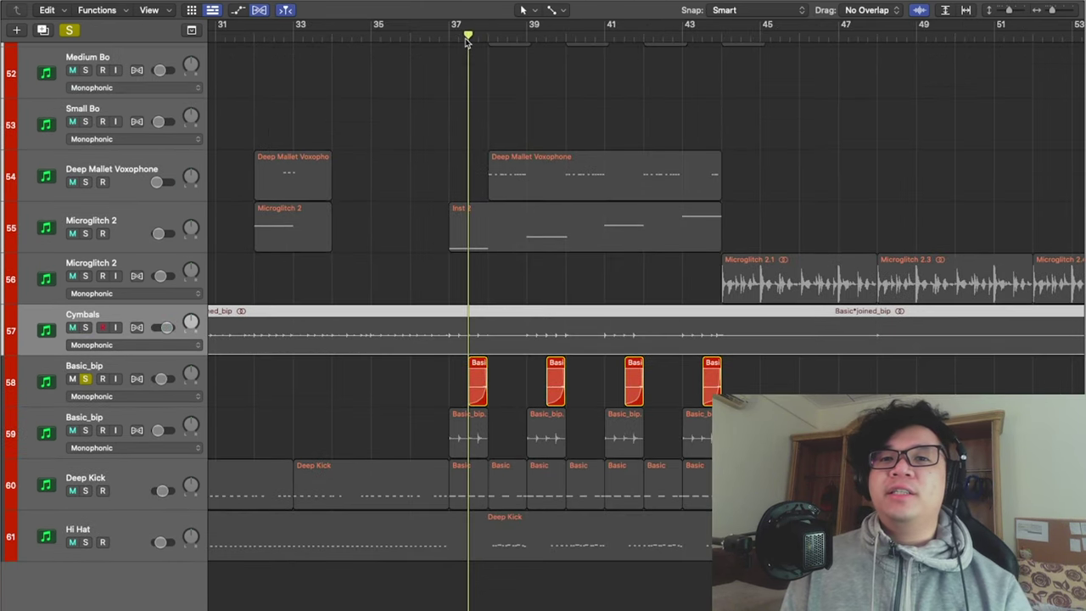
pyautogui.hscroll(-8, 465, 40)
pyautogui.hscroll(10, 465, 39)
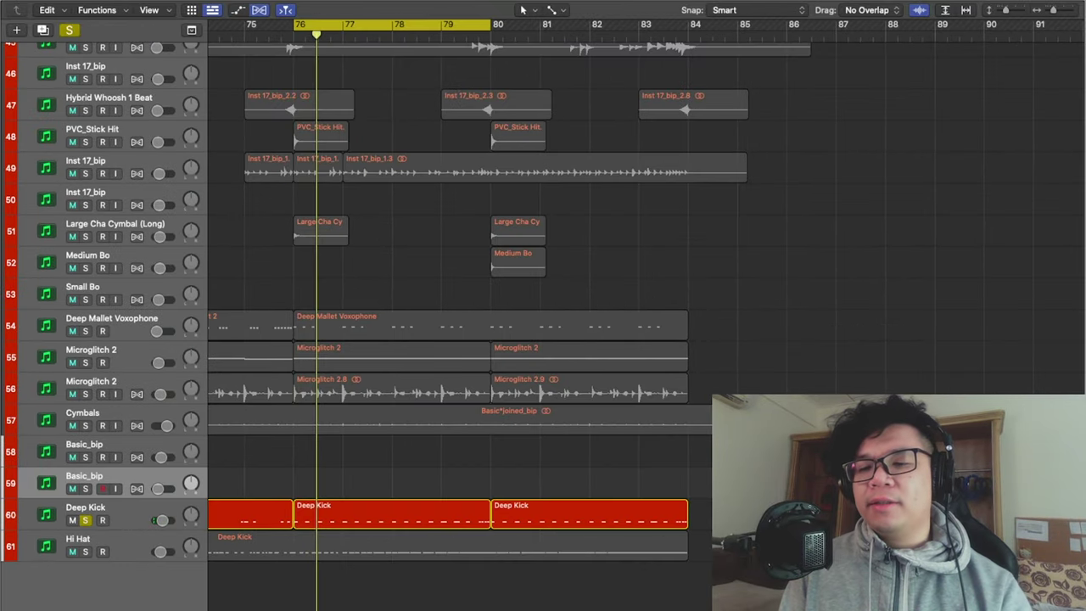
# - Play from the cycle start, take Deep Kick out of solo, and solo Hi Hat
pyautogui.press('space')
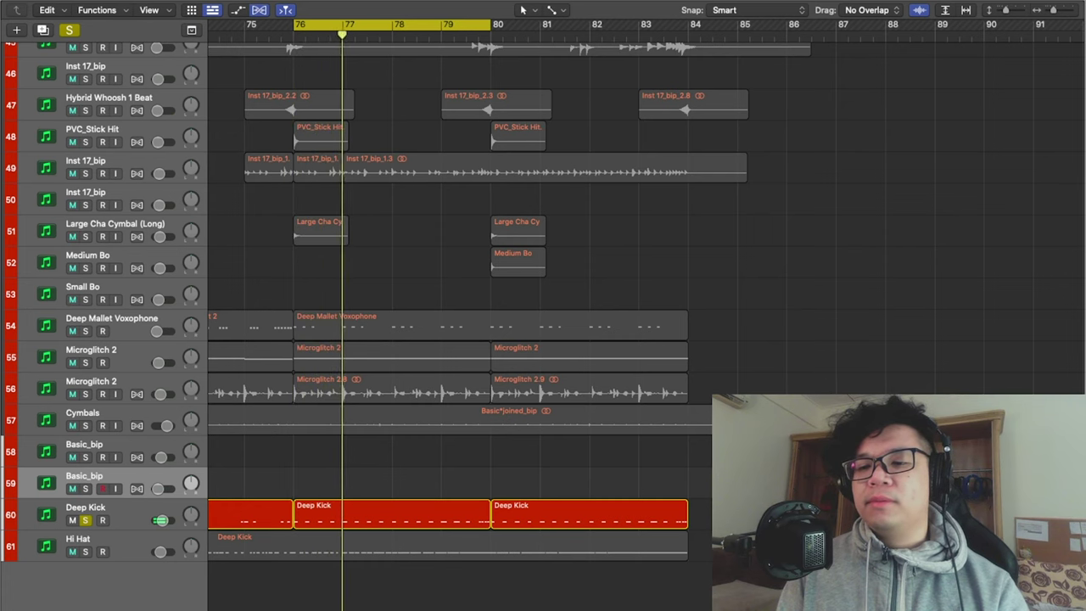
pyautogui.click(85, 520)
pyautogui.click(84, 553)
pyautogui.hscroll(-2, 339, 552)
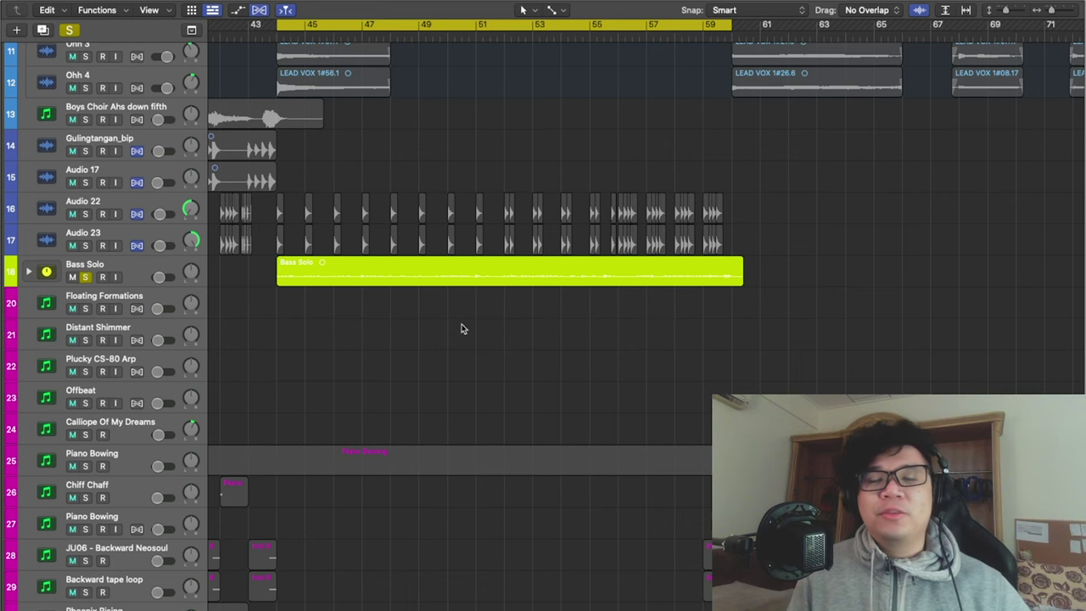
# - Zoom and scroll the Tracks area to follow the soloed Bass Solo region playing from bar 45
pyautogui.scroll(4, 463, 328)
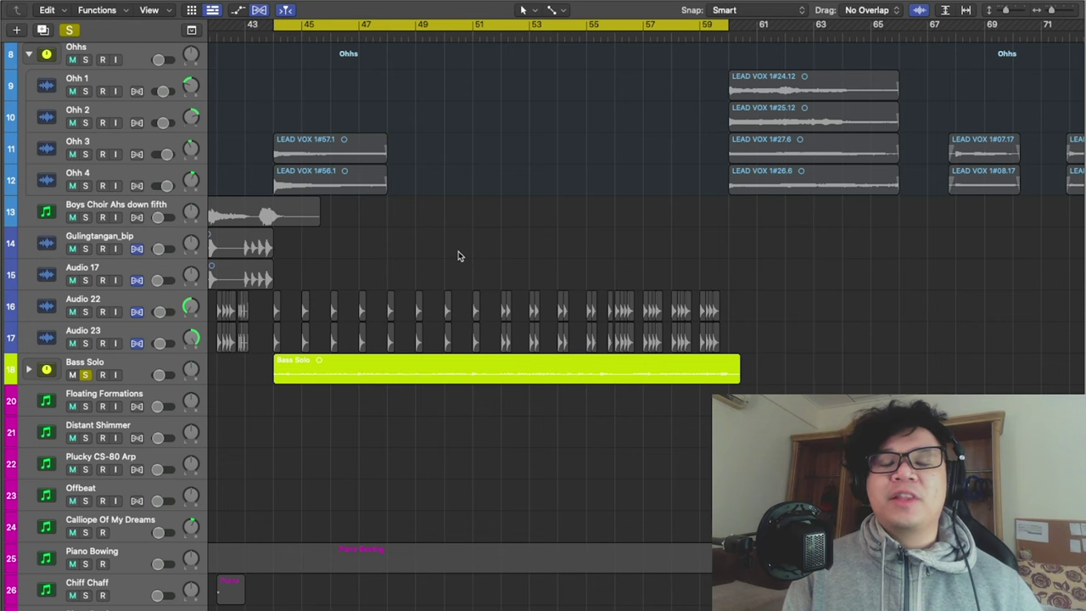
pyautogui.scroll(1, 358, 255)
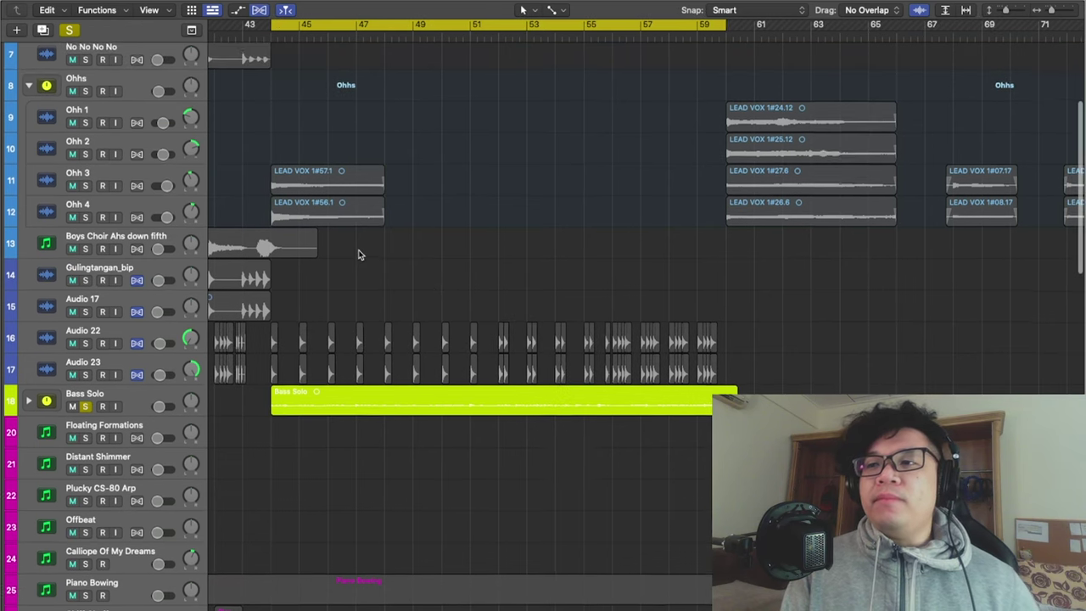
pyautogui.scroll(-1, 358, 255)
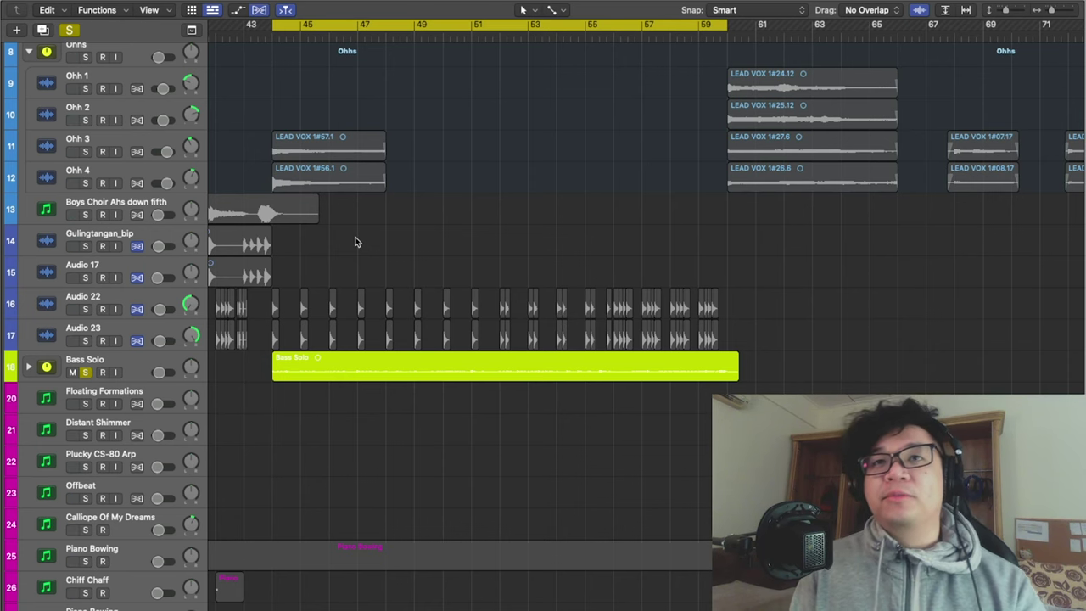
pyautogui.scroll(3, 393, 243)
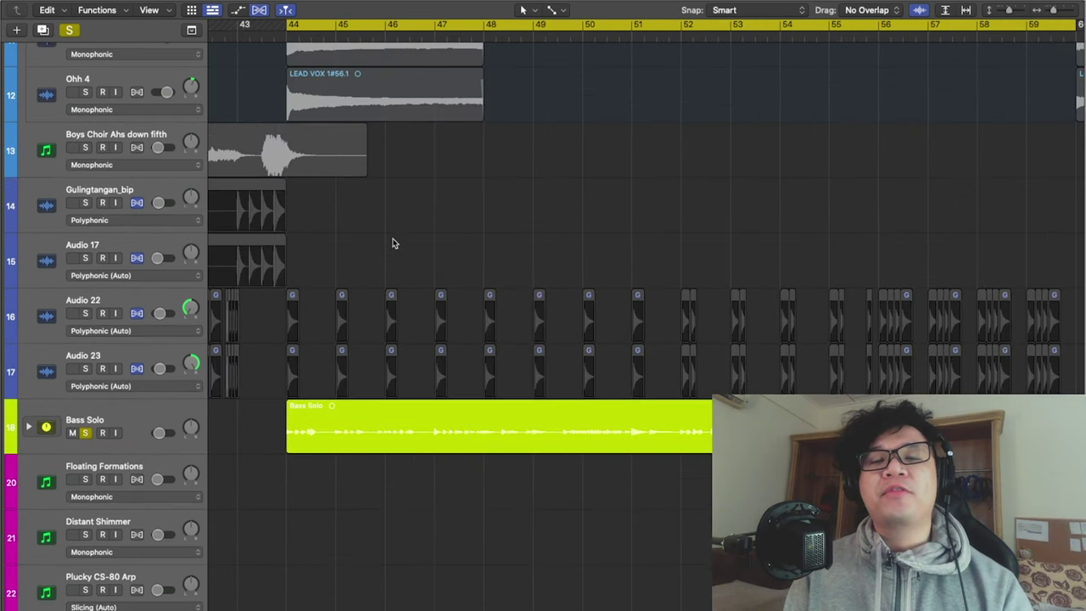
pyautogui.scroll(-3, 392, 244)
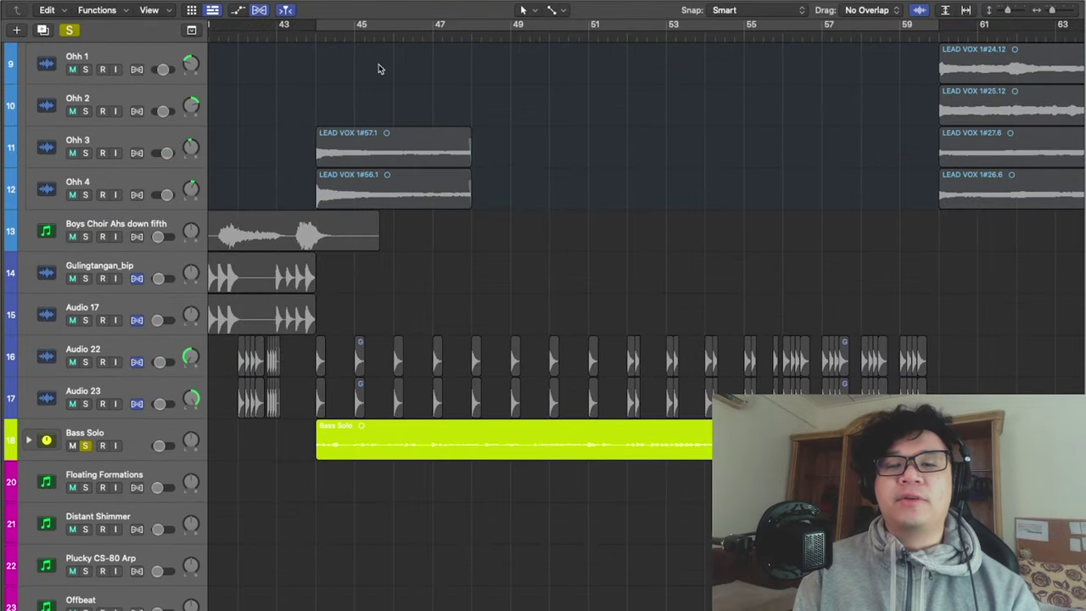
pyautogui.hscroll(2, 378, 66)
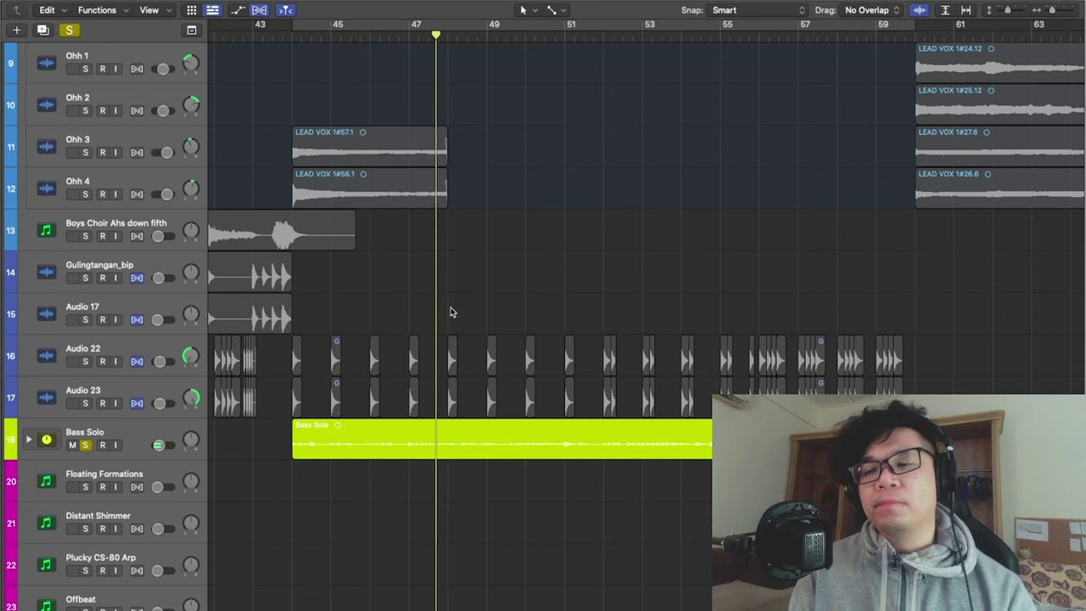
pyautogui.scroll(-3, 498, 533)
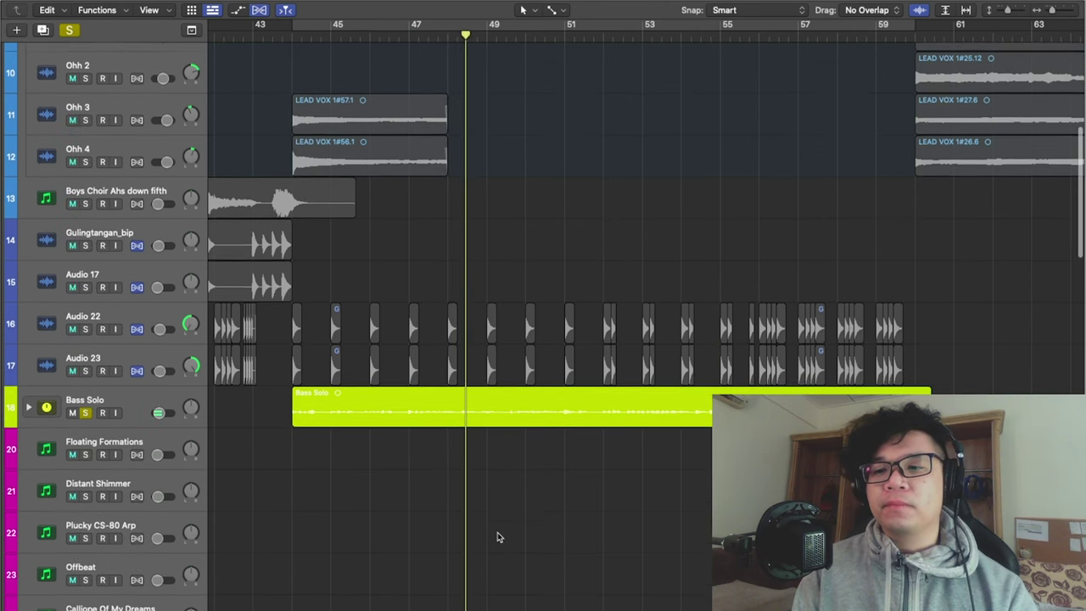
pyautogui.scroll(-1, 498, 537)
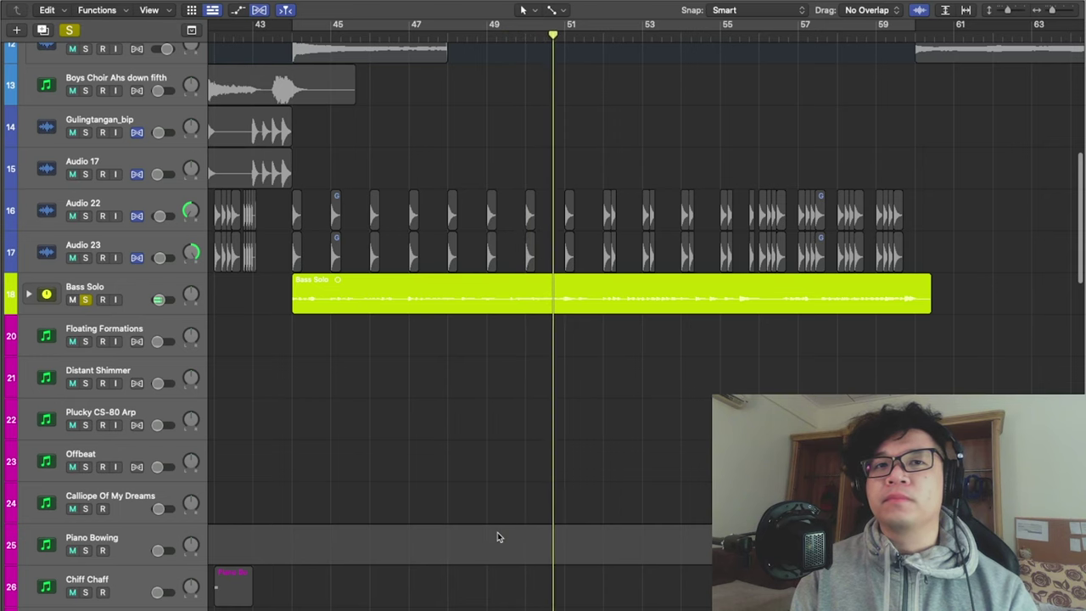
# - Expand the Bass Solo stack to show Audio 27, select the stack, and unsolo it
pyautogui.click(28, 293)
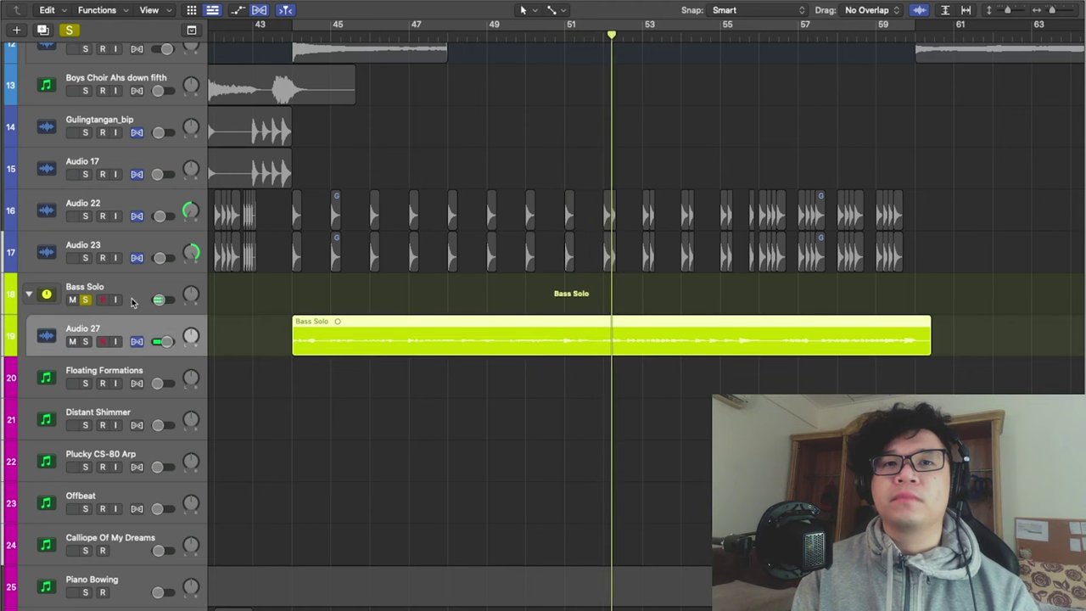
pyautogui.click(132, 301)
pyautogui.hscroll(3, 252, 274)
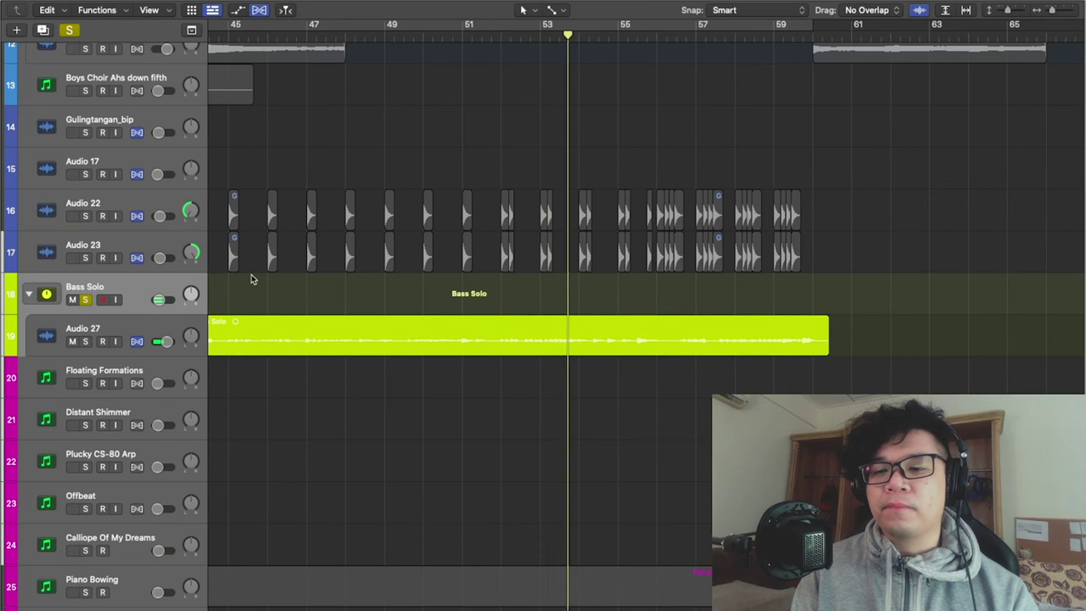
pyautogui.hscroll(1, 251, 279)
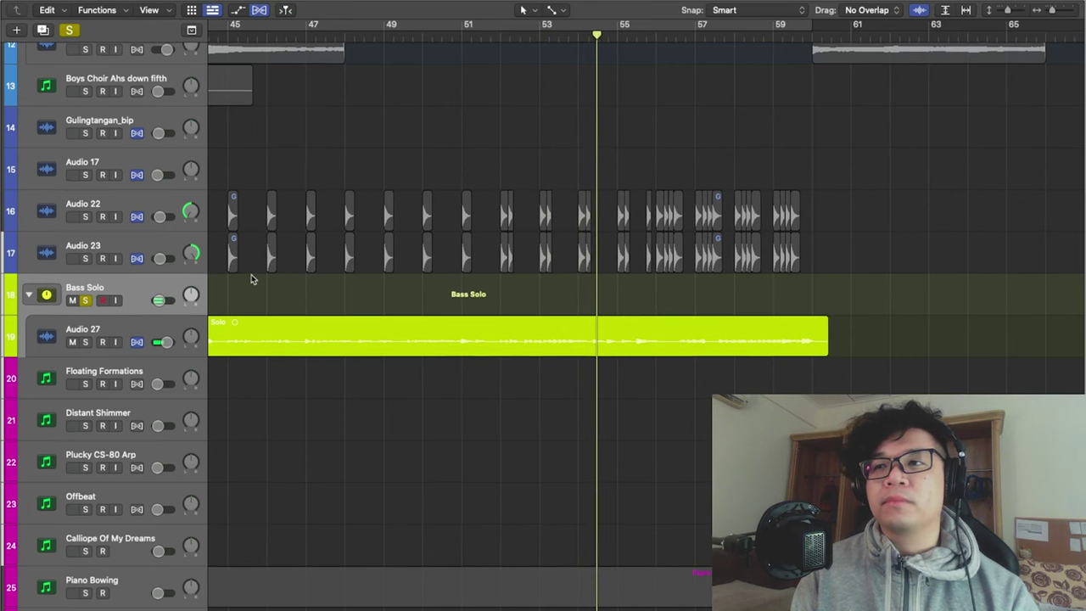
pyautogui.hscroll(3, 251, 279)
pyautogui.scroll(2, 252, 278)
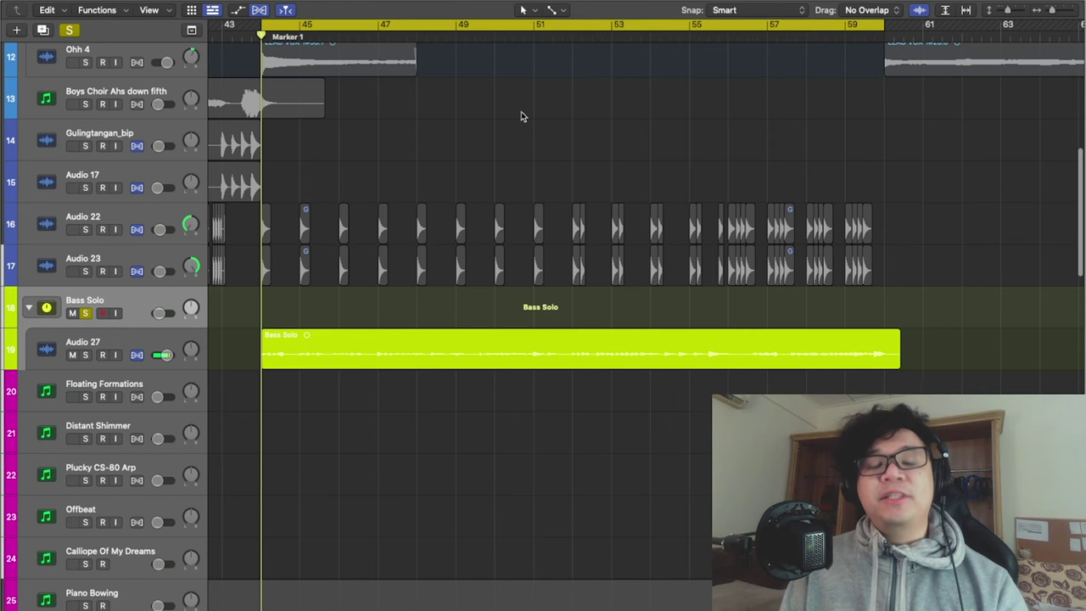
pyautogui.scroll(1, 521, 117)
pyautogui.hscroll(-1, 521, 116)
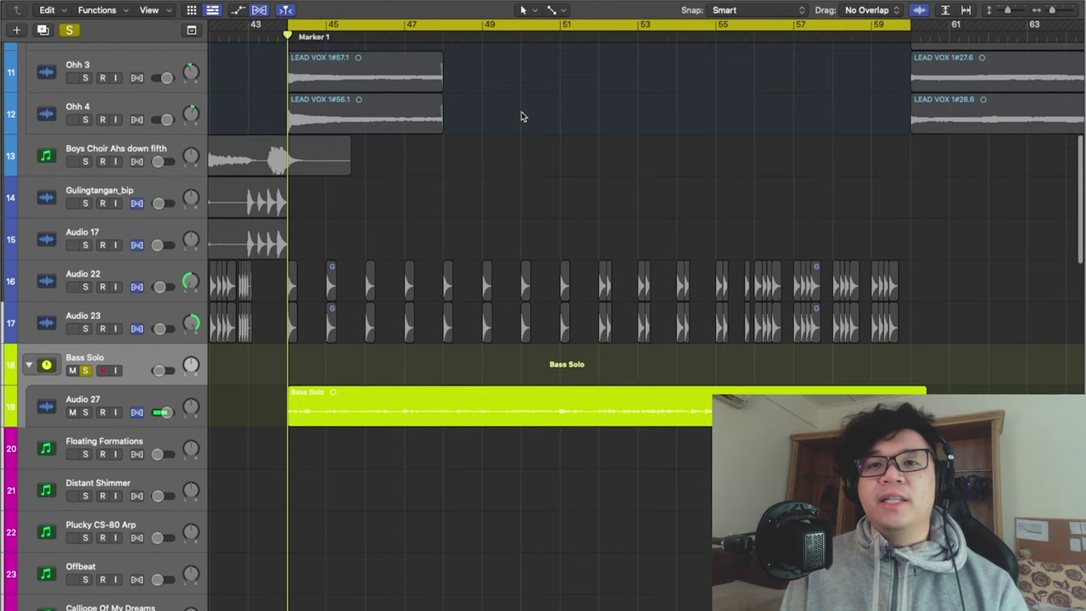
pyautogui.scroll(-1, 521, 117)
pyautogui.hscroll(1, 521, 116)
pyautogui.press('s')
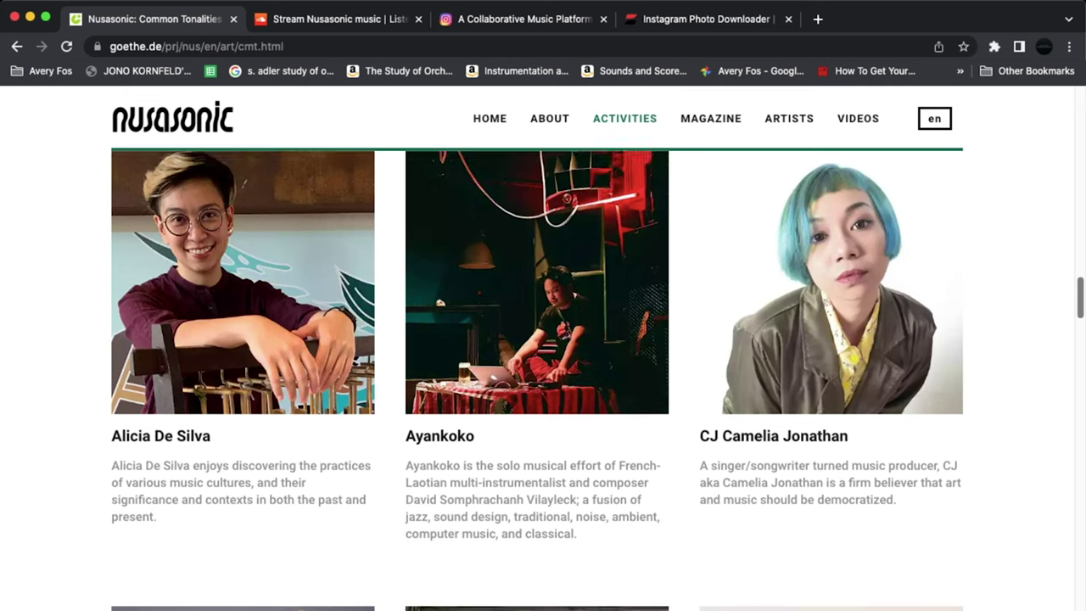
# - Scroll down the Nusasonic Common Tonalities page through the artist profiles
pyautogui.scroll(-4, 537, 360)
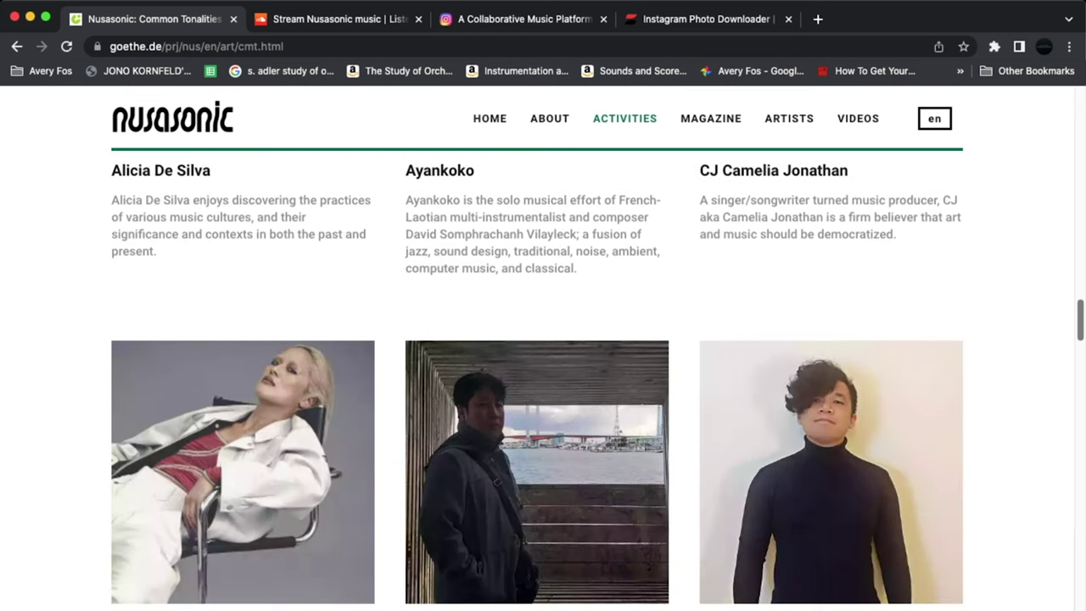
pyautogui.scroll(-4, 537, 359)
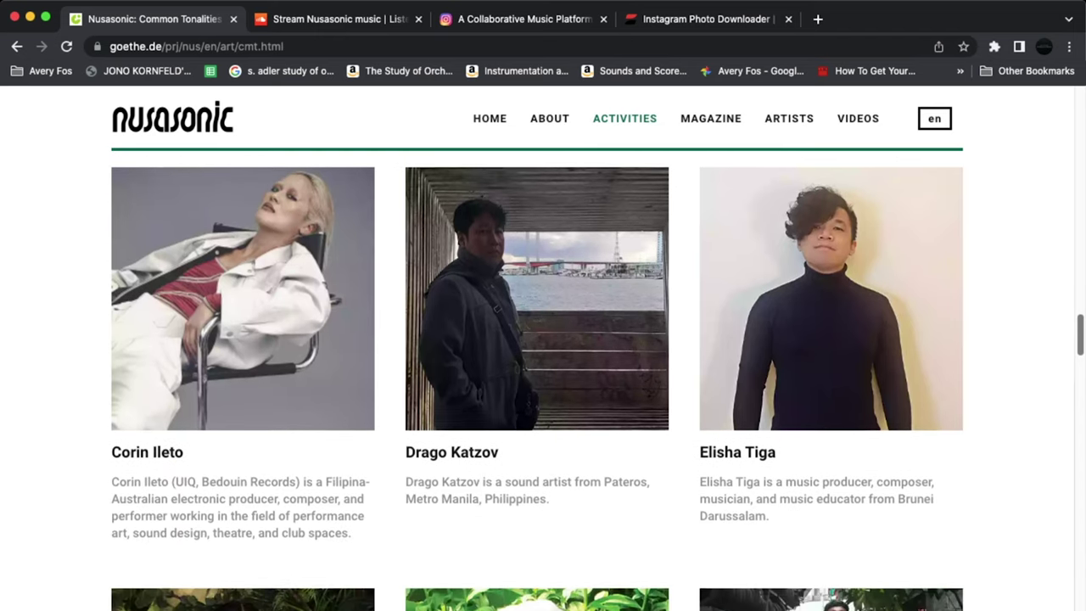
pyautogui.scroll(-4, 537, 360)
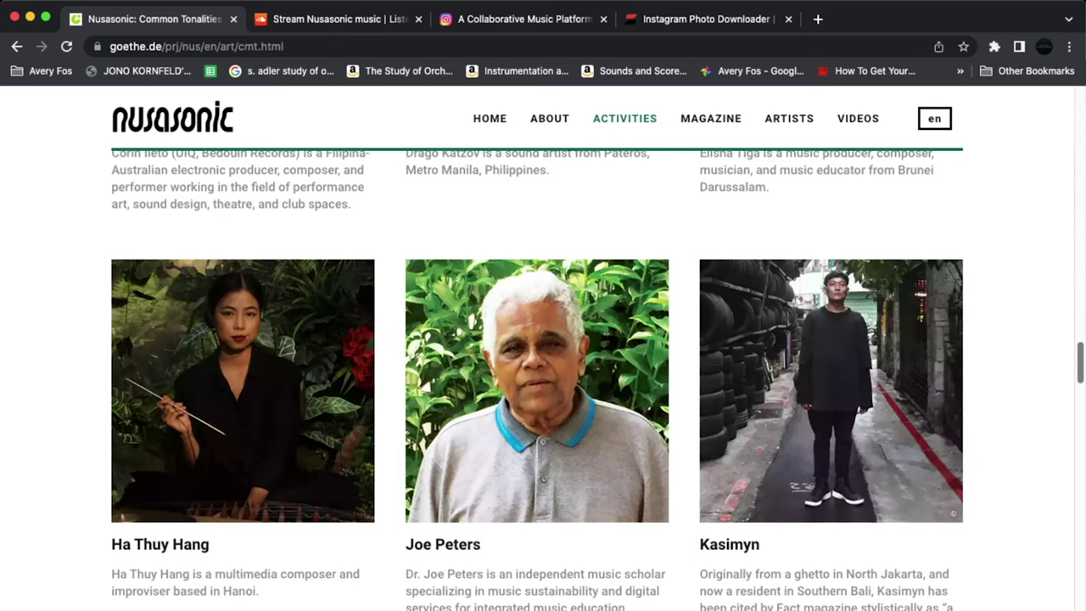